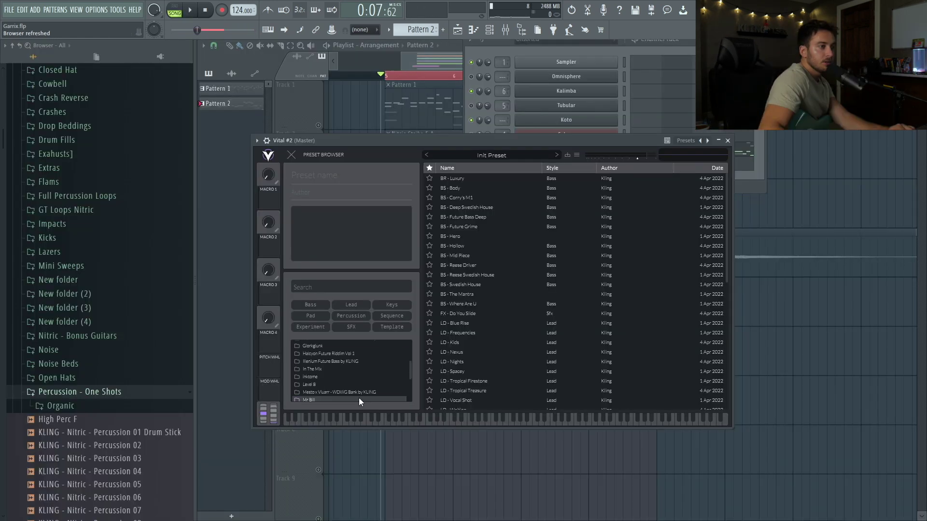
- Search the Vital presets for "whis" and audition several of the matching sounds with test notes
{"action": "left_click", "coordinate": [326, 345]}
{"action": "left_click", "coordinate": [318, 291]}
{"action": "type", "text": "whis"}
{"action": "left_click", "coordinate": [458, 226]}
{"action": "left_click", "coordinate": [480, 237]}
{"action": "left_click", "coordinate": [448, 421]}
{"action": "left_click", "coordinate": [476, 216]}
{"action": "left_click", "coordinate": [493, 421]}
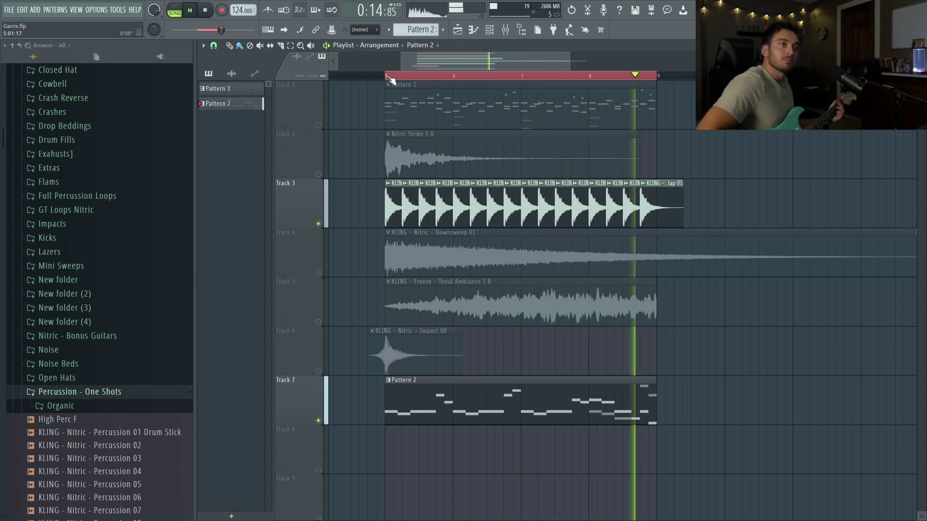
- In Pattern 2's piano roll, lower the long second E4 note in bar 1 to D4 and copy bar 2's F3 notes up to C4
{"action": "left_click", "coordinate": [389, 76]}
{"action": "key", "text": "F7"}
{"action": "key", "text": "space"}
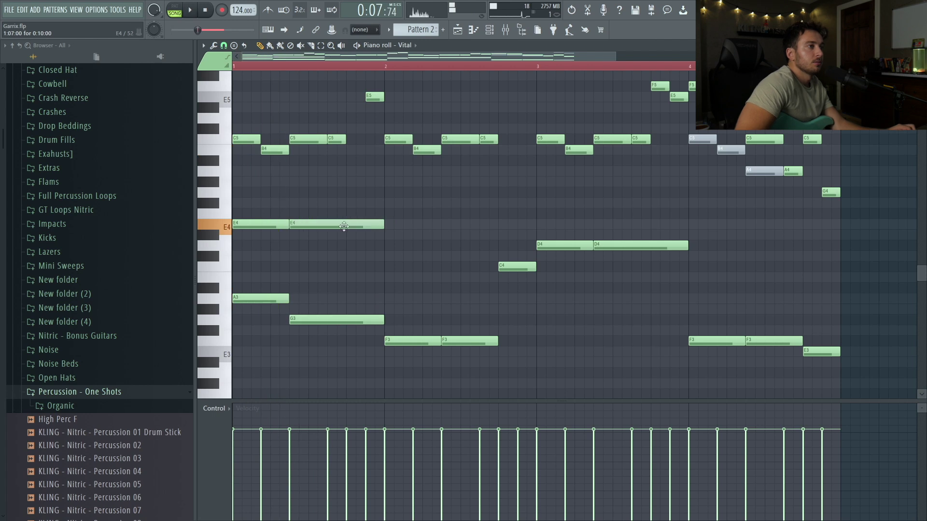
{"action": "left_click_drag", "start_coordinate": [345, 219], "coordinate": [335, 245]}
{"action": "key", "text": "space"}
{"action": "left_click_drag", "start_coordinate": [469, 345], "coordinate": [468, 271]}
- Switch playback to pattern mode and audition the edited Vital chords
{"action": "left_click", "coordinate": [170, 8]}
{"action": "left_click", "coordinate": [393, 211]}
{"action": "scroll", "coordinate": [392, 211], "scroll_direction": "up", "scroll_amount": 3}
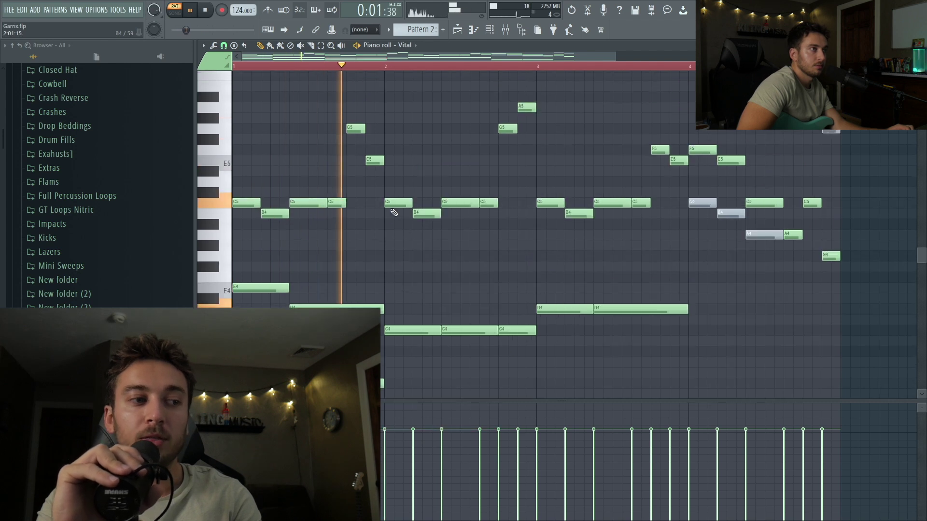
- Change bar 1's second chord to F#4 and B3, and add a short A3 and C#4 chord at the end of the bar
{"action": "left_click", "coordinate": [489, 30]}
{"action": "left_click_drag", "start_coordinate": [285, 328], "coordinate": [296, 234]}
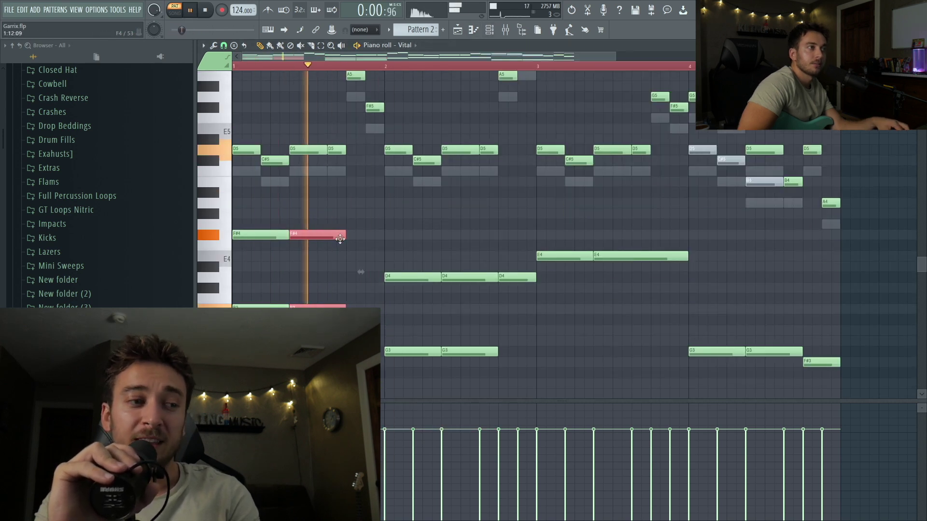
{"action": "left_click", "coordinate": [392, 331]}
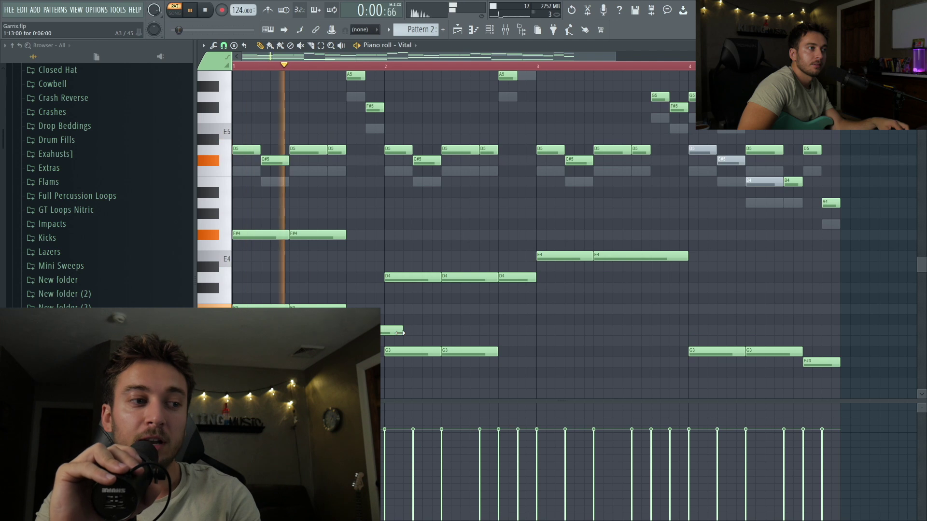
{"action": "left_click_drag", "start_coordinate": [402, 332], "coordinate": [383, 333]}
{"action": "left_click_drag", "start_coordinate": [362, 242], "coordinate": [371, 292]}
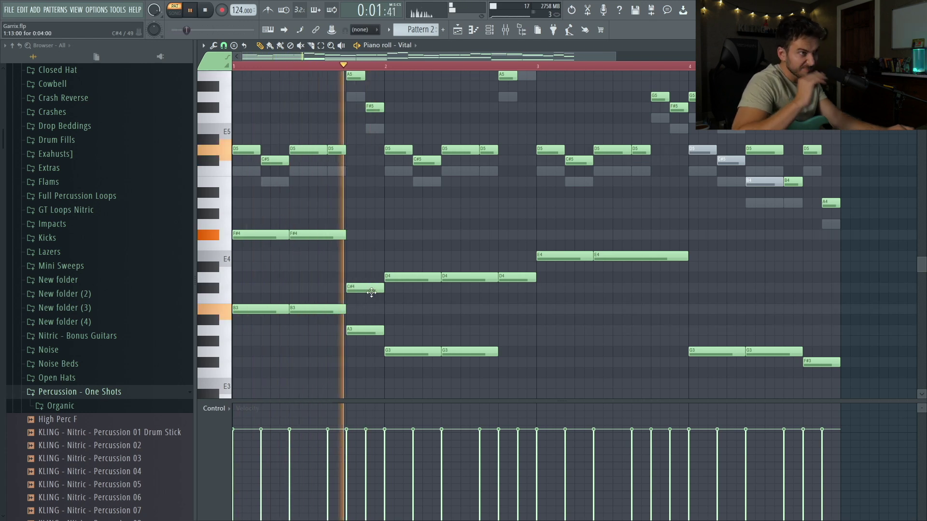
- Slice the held chord notes in bars 1 to 3 so they repeat with the melody's rhythm, and play the pattern
{"action": "key", "text": "space"}
{"action": "key", "text": "c"}
{"action": "scroll", "coordinate": [270, 282], "scroll_direction": "down", "scroll_amount": 2}
{"action": "key", "text": "space"}
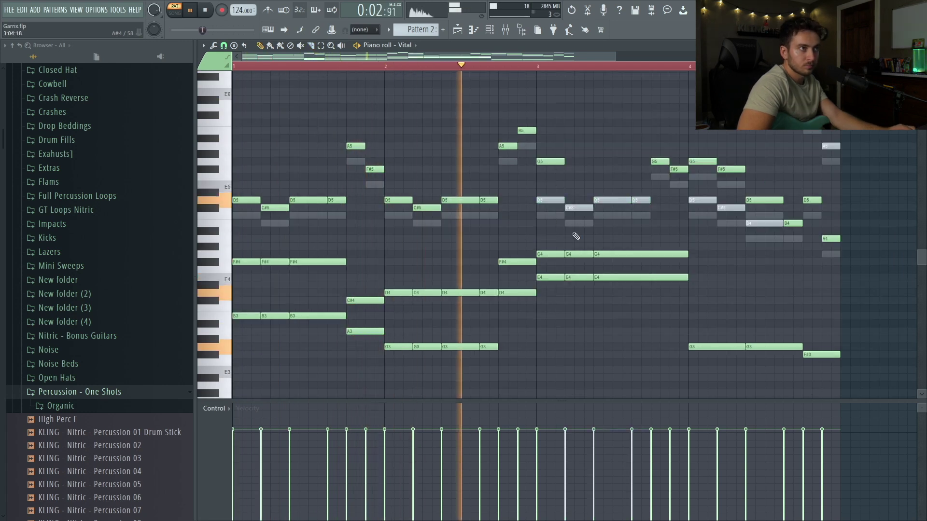
- Extend the upper melody in bar 3 with a second G5 note followed by an F#5 note
{"action": "left_click", "coordinate": [577, 162]}
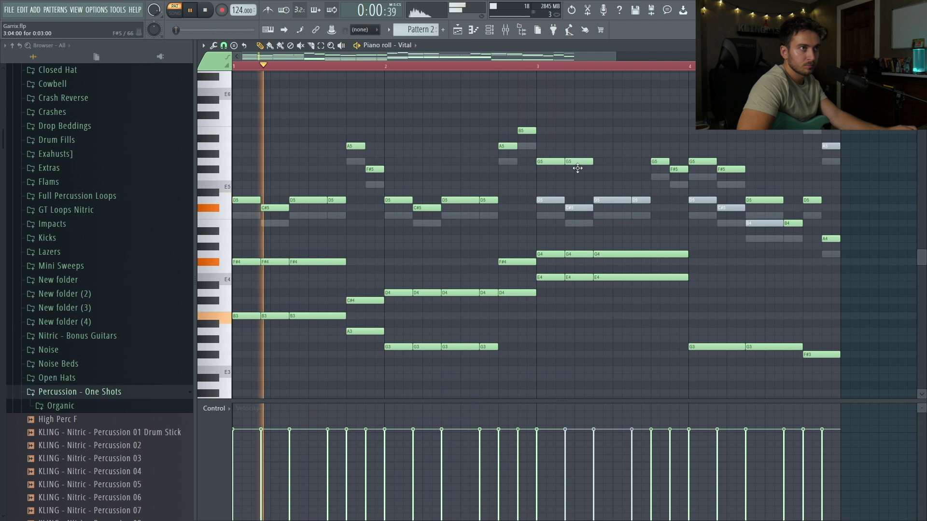
{"action": "left_click", "coordinate": [527, 67]}
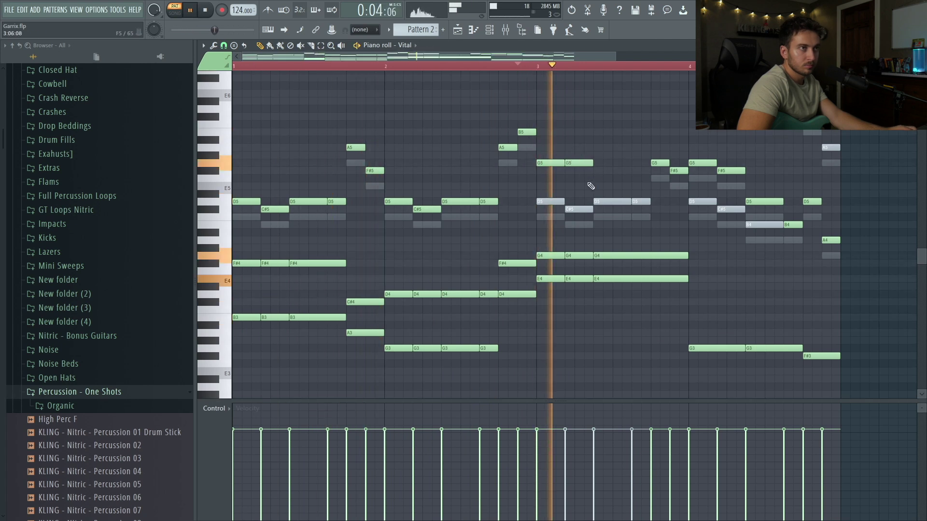
{"action": "left_click", "coordinate": [601, 171]}
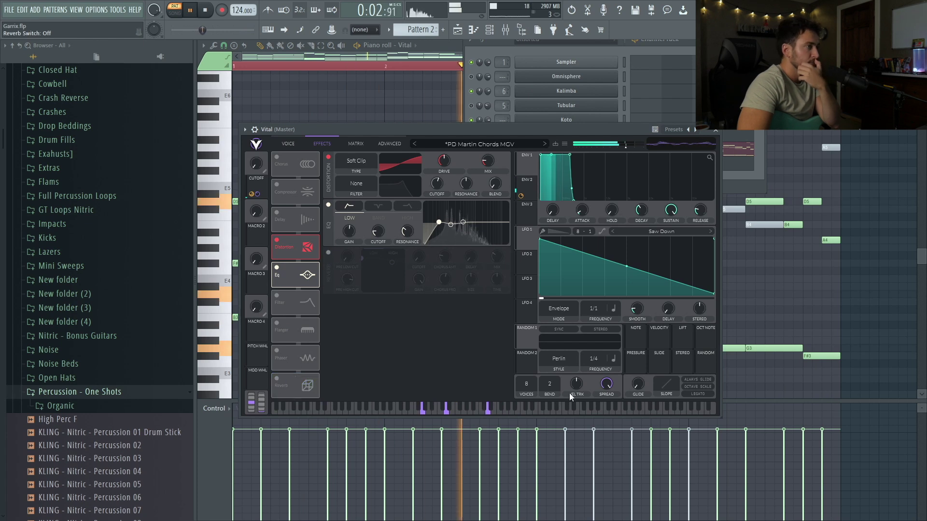
- Close the Vital plugin window and the channel rack to return to the piano roll
{"action": "left_click", "coordinate": [716, 133]}
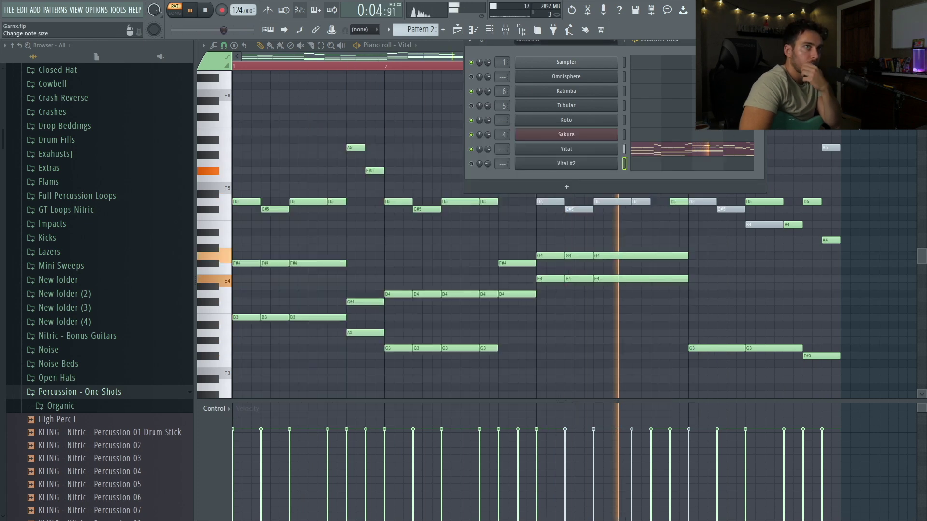
{"action": "left_click", "coordinate": [920, 45]}
{"action": "left_click", "coordinate": [678, 150]}
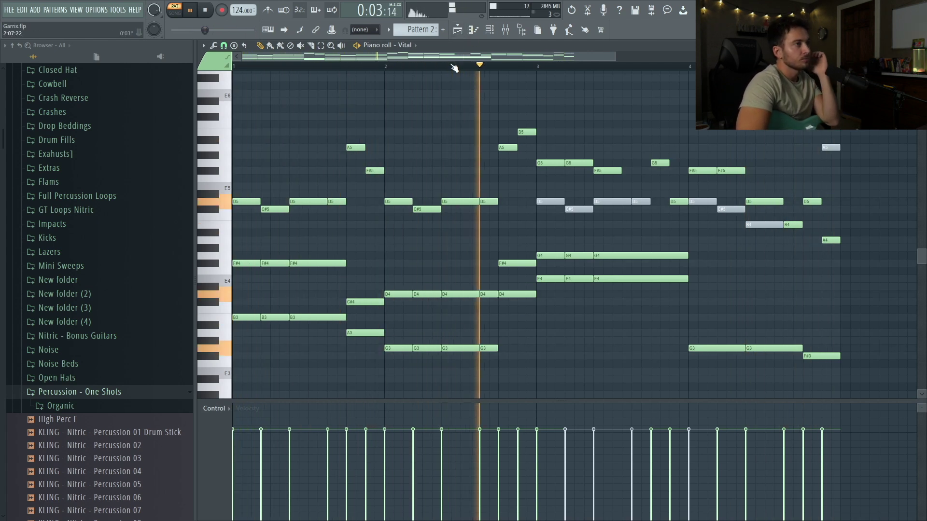
- Add an Originals - Cinematic Soft Piano channel and copy all the Vital notes into its piano roll
{"action": "left_click", "coordinate": [488, 30]}
{"action": "left_click", "coordinate": [586, 190]}
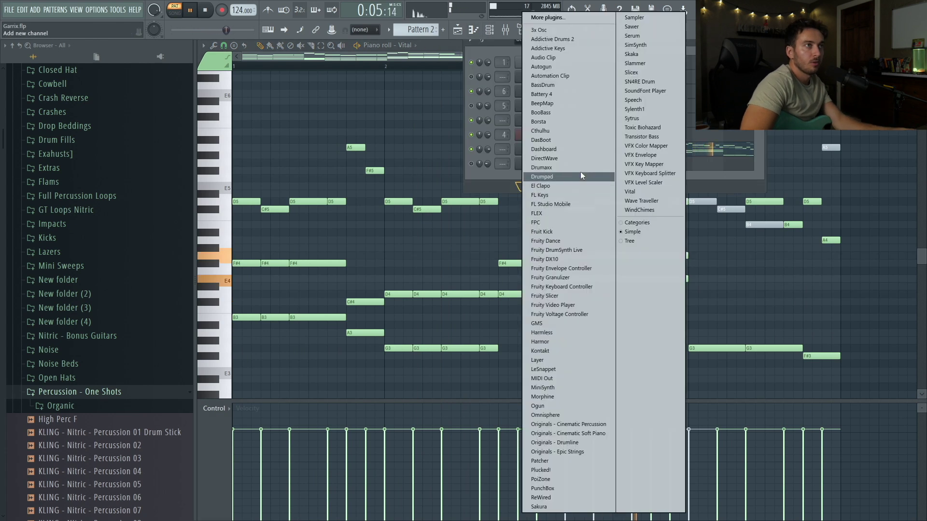
{"action": "left_click", "coordinate": [505, 39]}
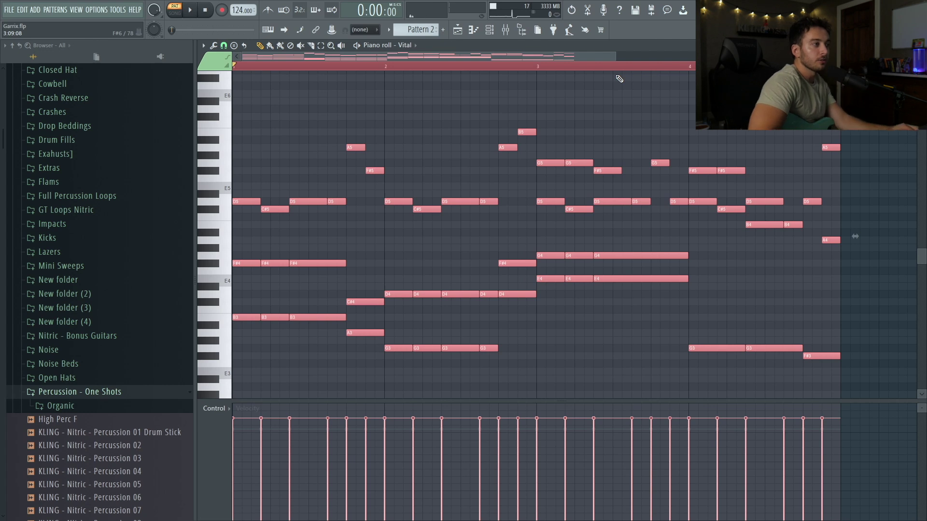
{"action": "key", "text": "space"}
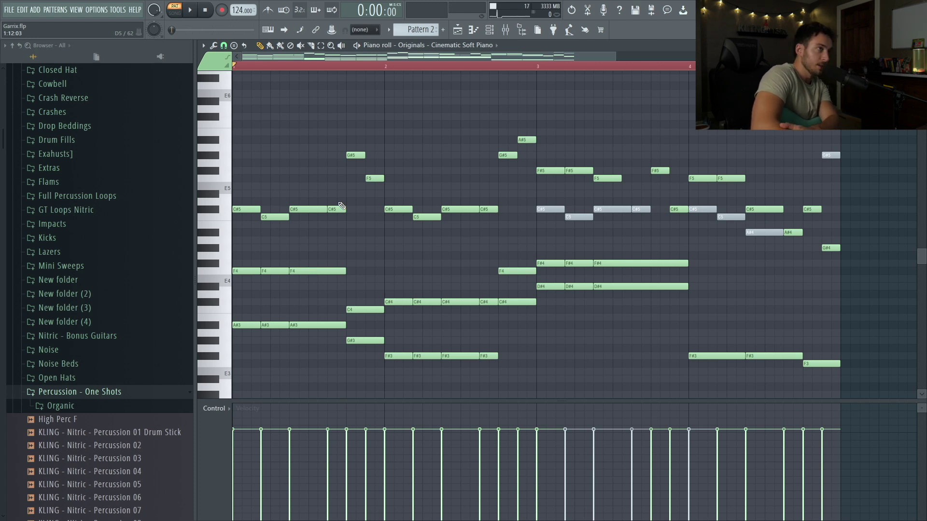
- Audition the soft piano part and transpose all its notes down one semitone
{"action": "key", "text": "space"}
{"action": "key", "text": "space"}
{"action": "key", "text": "space"}
{"action": "key", "text": "Down"}
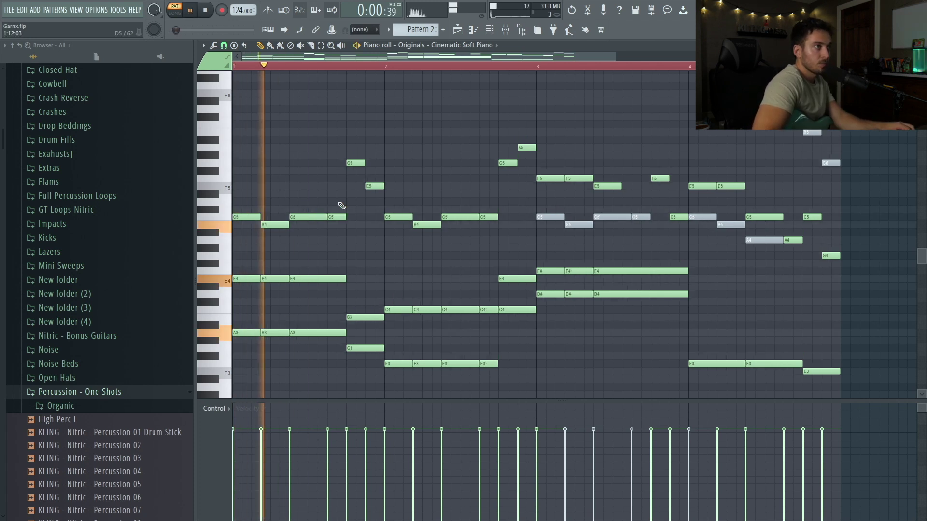
- Transpose all the soft piano notes up nine semitones and play the result
{"action": "key", "text": "space"}
{"action": "key", "text": "Up"}
{"action": "key", "text": "Up"}
{"action": "key", "text": "Up"}
{"action": "key", "text": "Up"}
{"action": "key", "text": "Up"}
{"action": "key", "text": "Up"}
{"action": "key", "text": "Up"}
{"action": "key", "text": "Up"}
{"action": "key", "text": "Up"}
{"action": "key", "text": "space"}
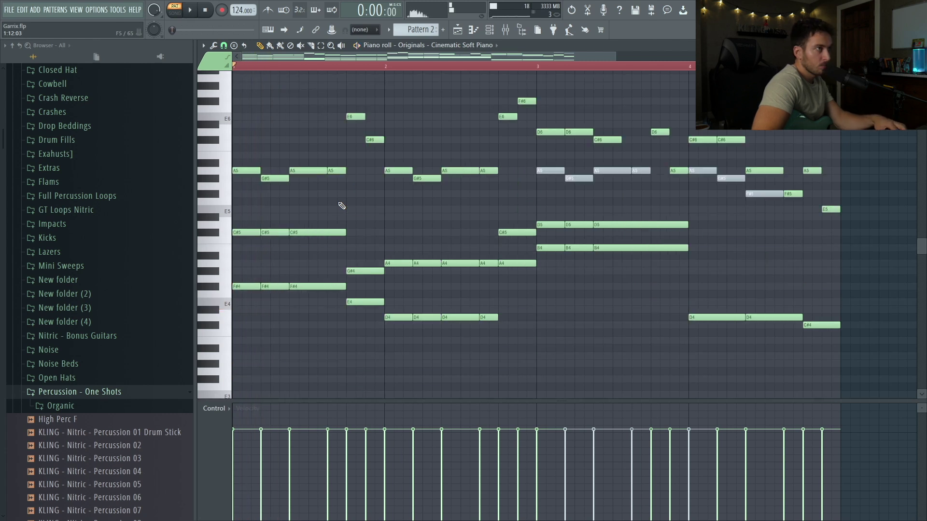
{"action": "key", "text": "space"}
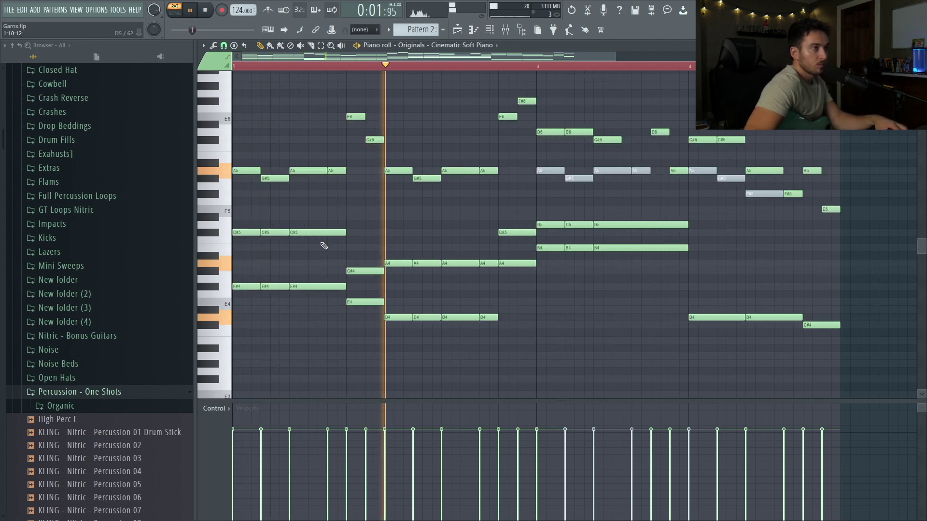
- Select the lowest chord notes across all four bars, duplicate them one octave lower, and play the pattern
{"action": "key", "text": "space"}
{"action": "left_click_drag", "start_coordinate": [338, 282], "coordinate": [250, 297]}
{"action": "key", "text": "space"}
{"action": "left_click_drag", "start_coordinate": [358, 290], "coordinate": [842, 338]}
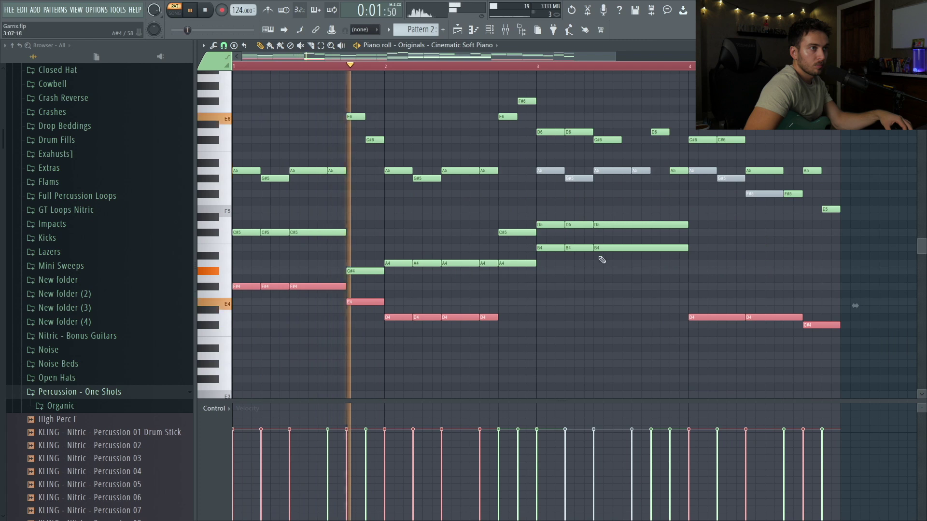
{"action": "left_click_drag", "start_coordinate": [535, 242], "coordinate": [691, 265]}
{"action": "key", "text": "ctrl+Down"}
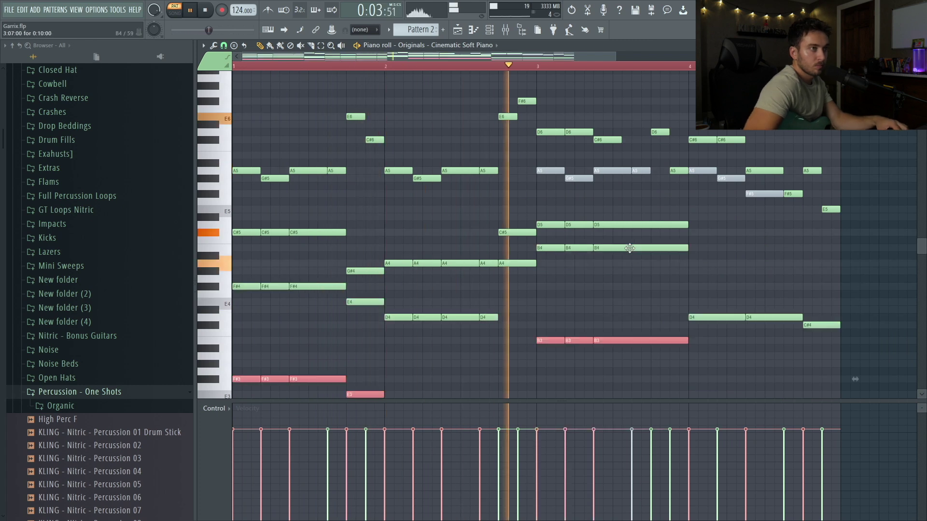
{"action": "key", "text": "space"}
{"action": "key", "text": "space"}
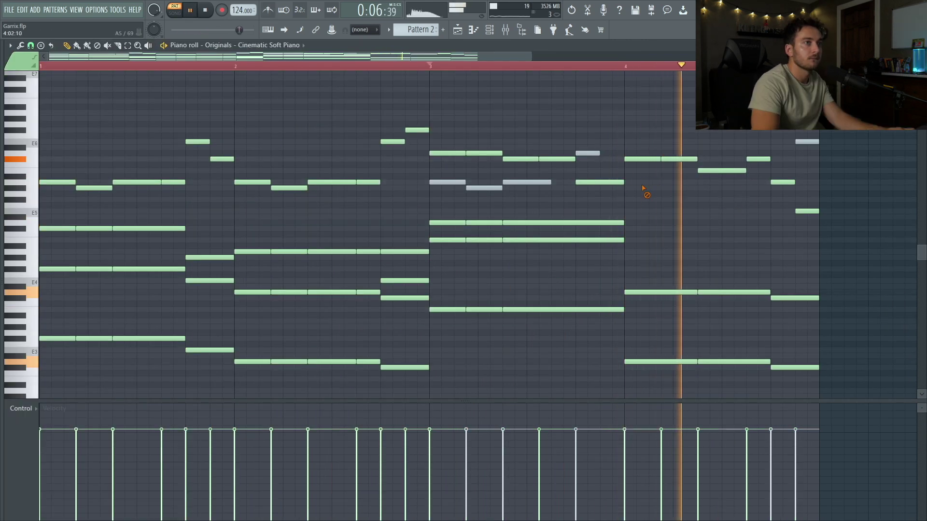
- Delete the muted melody notes in bars 3 and 4 and collapse the velocity lane to enlarge the note grid
{"action": "right_click", "coordinate": [806, 142]}
{"action": "right_click", "coordinate": [526, 183]}
{"action": "right_click", "coordinate": [484, 188]}
{"action": "right_click", "coordinate": [448, 182]}
{"action": "right_click", "coordinate": [591, 153]}
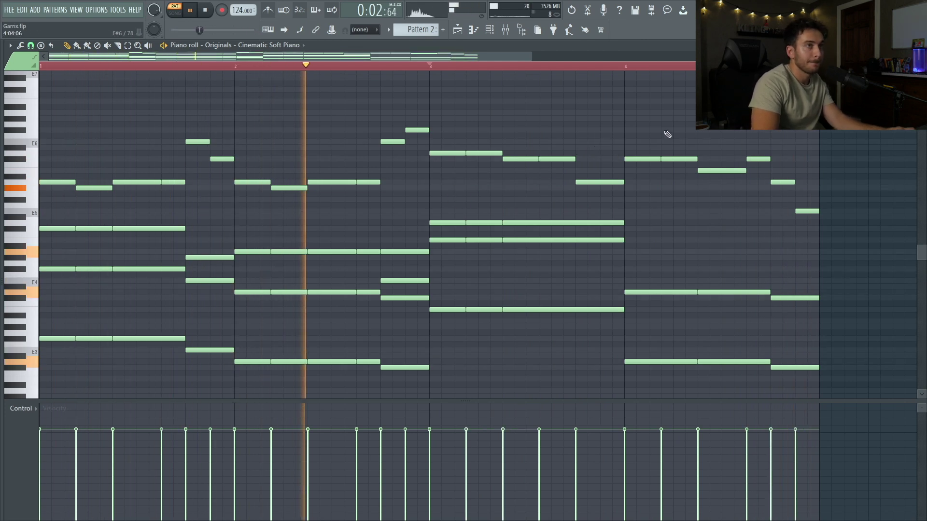
{"action": "left_click_drag", "start_coordinate": [404, 401], "coordinate": [546, 442]}
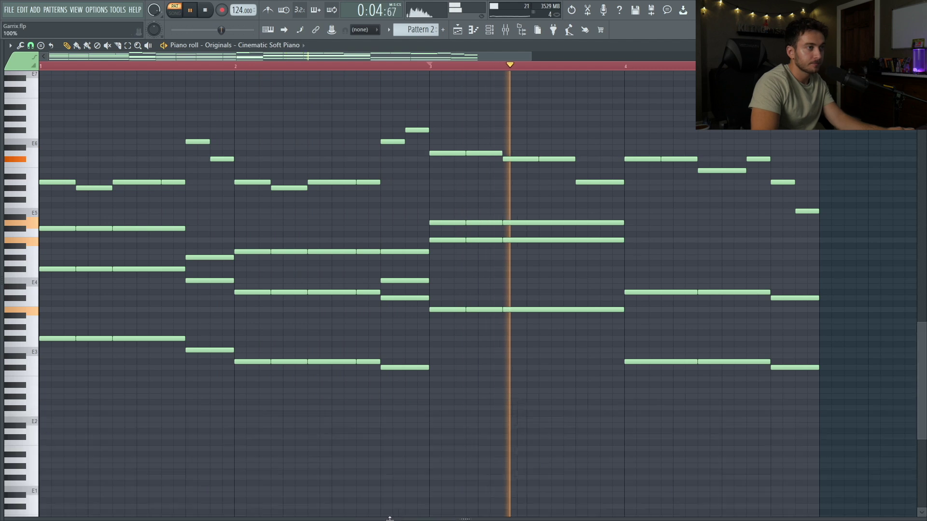
{"action": "scroll", "coordinate": [707, 253], "scroll_direction": "up", "scroll_amount": 2}
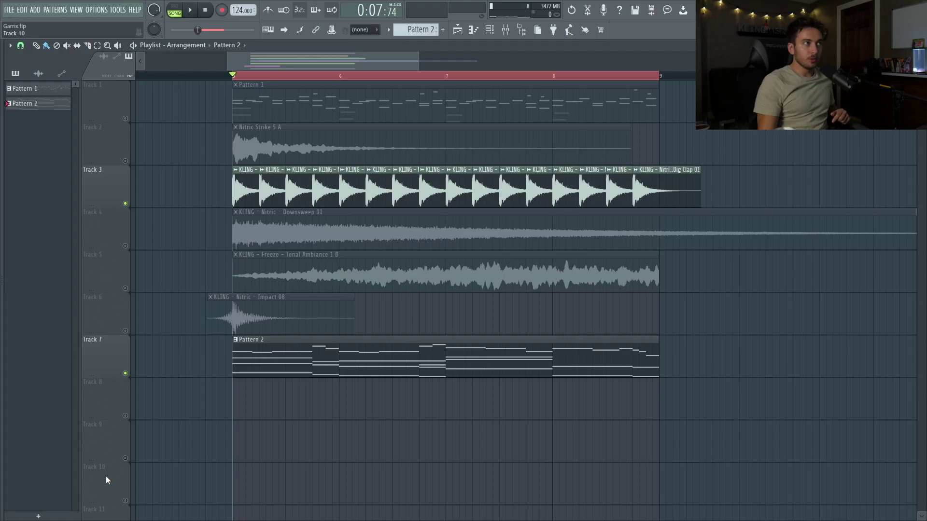
- Place the Nitric Top Loop 10 122 sample on Track 8 at bar 5 and set its channel volume to 29%
{"action": "key", "text": "alt+F8"}
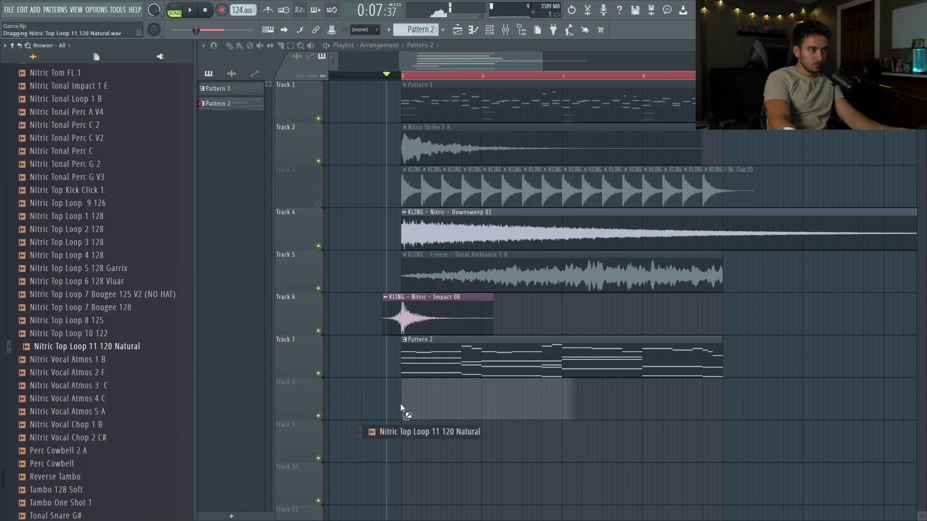
{"action": "left_click_drag", "start_coordinate": [403, 402], "coordinate": [405, 403]}
{"action": "double_click", "coordinate": [408, 403]}
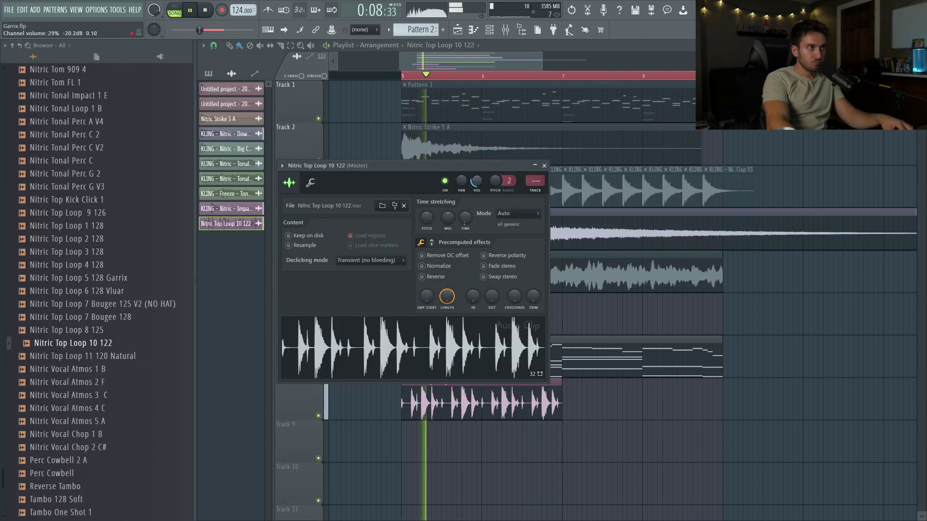
{"action": "key", "text": "Escape"}
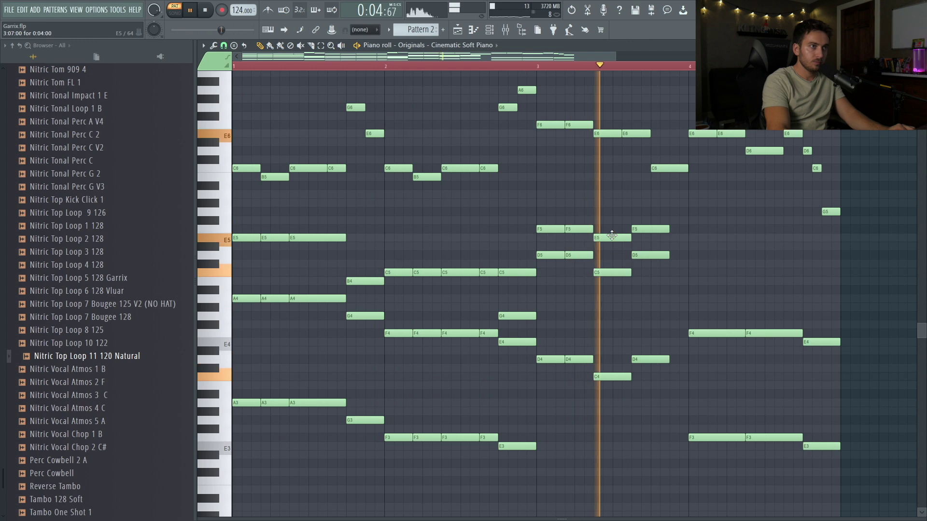
- Replace the F5, D5 and D4 chord late in bar 3 with a repeat of the E5, C5 and C4 chord
{"action": "key", "text": "space"}
{"action": "key", "text": "space"}
{"action": "right_click", "coordinate": [659, 229]}
{"action": "mouse_move", "coordinate": [635, 424]}
{"action": "left_mouse_down"}
{"action": "mouse_move", "coordinate": [610, 233]}
{"action": "mouse_move", "coordinate": [649, 242]}
{"action": "left_mouse_up"}
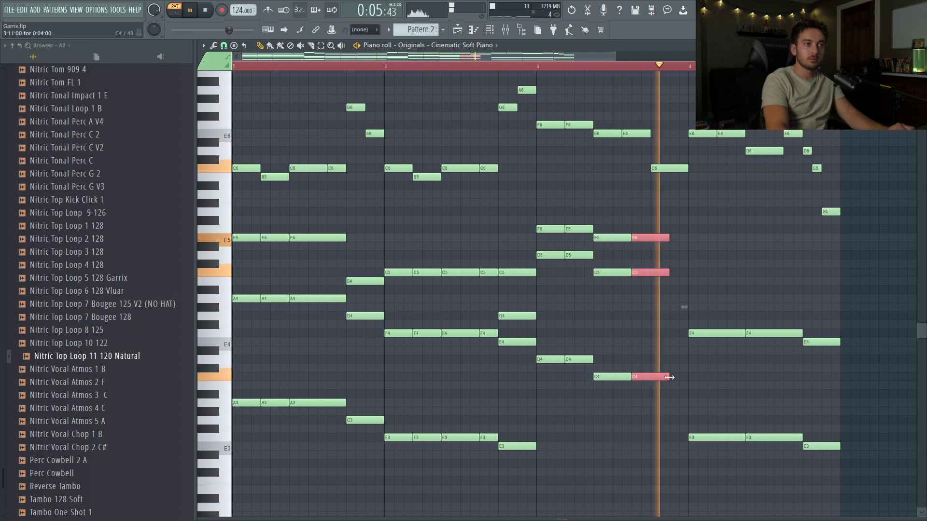
- Delete the repeated chord in bar 3 and lengthen the preceding E5, C5 and C4 notes to the start of the C6 melody note
{"action": "left_click_drag", "start_coordinate": [593, 208], "coordinate": [665, 457]}
{"action": "right_click", "coordinate": [658, 238]}
{"action": "right_click", "coordinate": [658, 273]}
{"action": "right_click", "coordinate": [657, 377]}
{"action": "left_click_drag", "start_coordinate": [615, 424], "coordinate": [627, 207]}
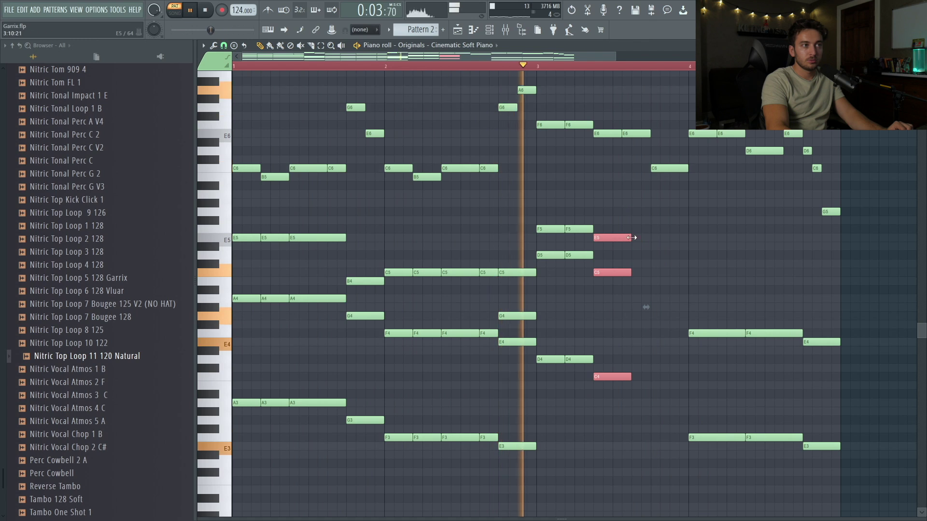
{"action": "left_click_drag", "start_coordinate": [629, 238], "coordinate": [657, 240]}
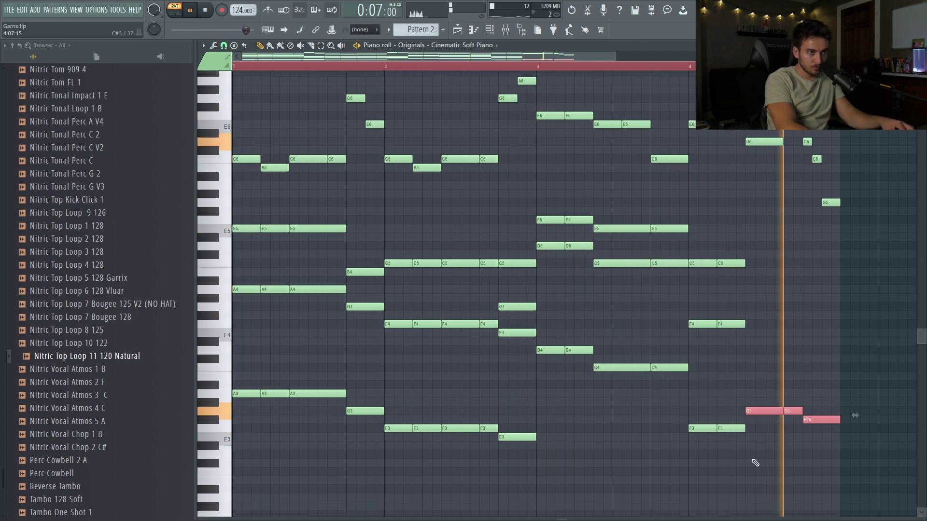
- Complete the G3, G4 and B4 chords at the end of bar 4, duplicating the upper notes and deleting the surplus copies
{"action": "left_click", "coordinate": [816, 435]}
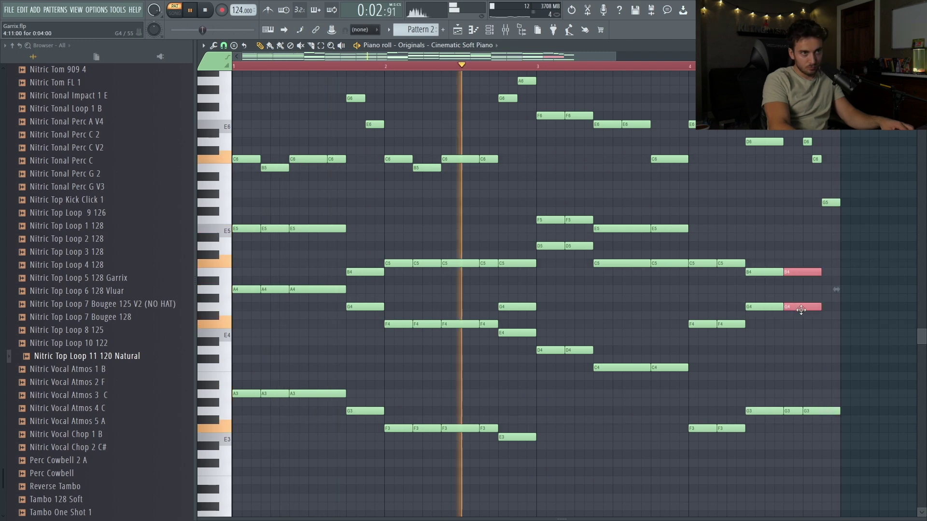
{"action": "key", "text": "ctrl+b"}
{"action": "right_click", "coordinate": [842, 309]}
{"action": "right_click", "coordinate": [839, 273]}
{"action": "left_click_drag", "start_coordinate": [828, 270], "coordinate": [836, 313]}
{"action": "key", "text": "ctrl+b"}
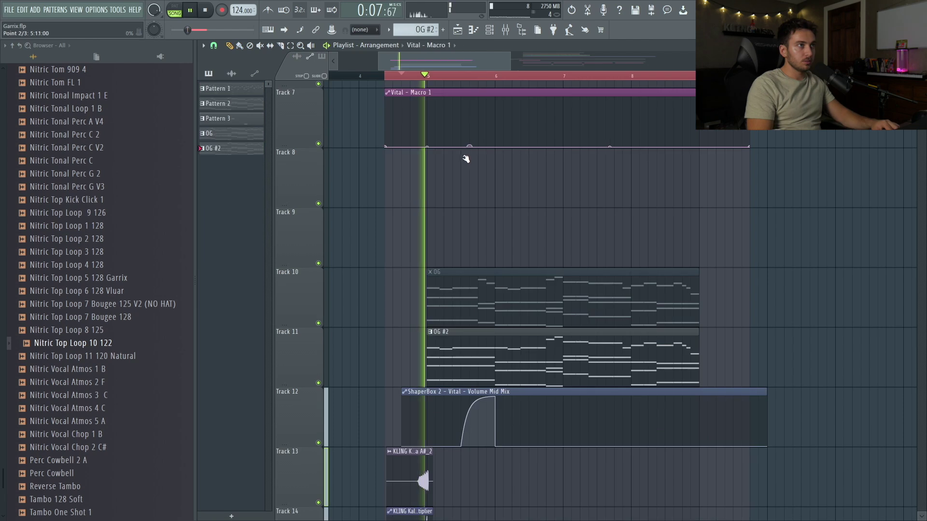
- Shape the Vital - Macro 1 automation to rise toward bar 6 and drop back to zero there, with a lowered peak
{"action": "left_click_drag", "start_coordinate": [465, 155], "coordinate": [496, 120]}
{"action": "left_click", "coordinate": [495, 146]}
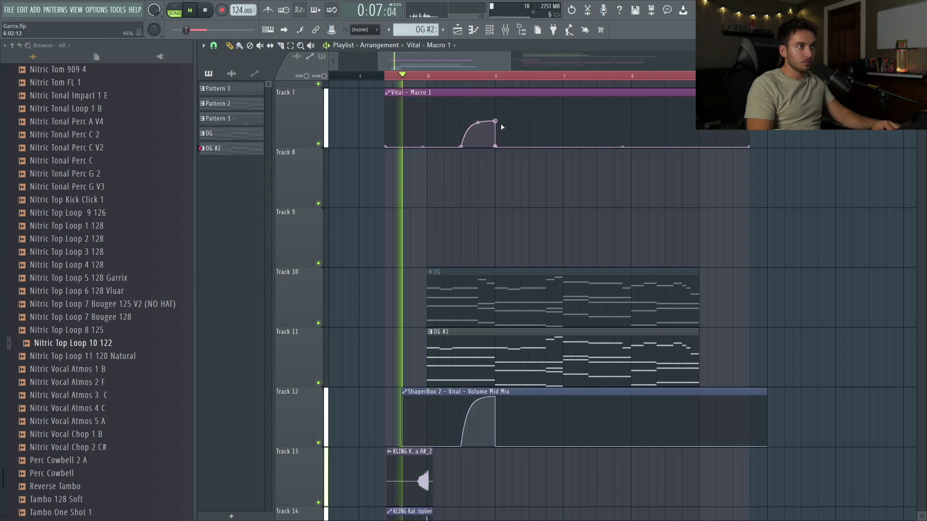
{"action": "left_click_drag", "start_coordinate": [495, 120], "coordinate": [493, 130]}
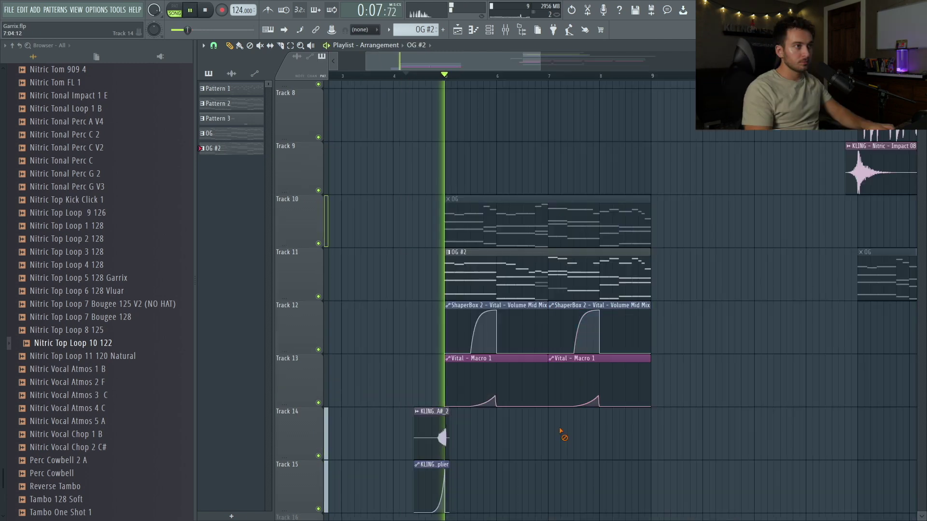
{"action": "left_click_drag", "start_coordinate": [395, 504], "coordinate": [728, 175]}
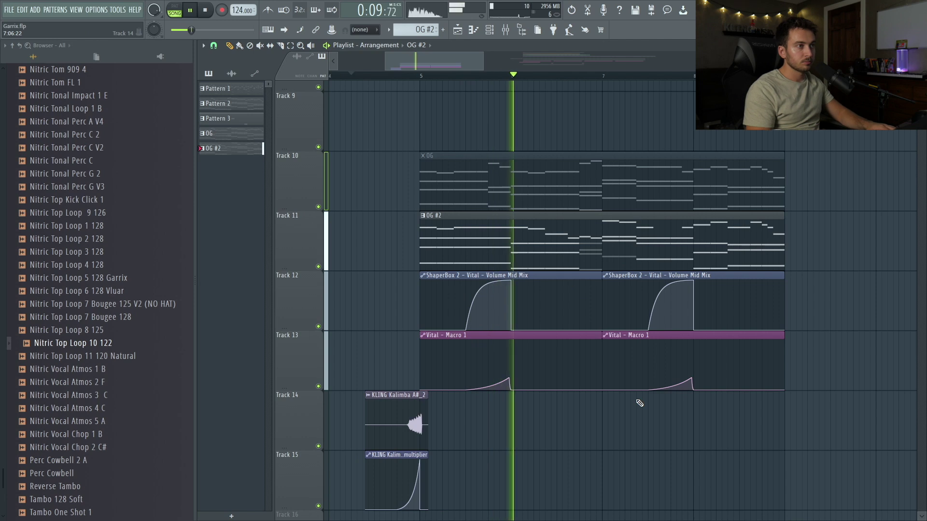
- Open the OG #2 pattern from Track 11 and show its instrument channels
{"action": "left_click", "coordinate": [463, 90]}
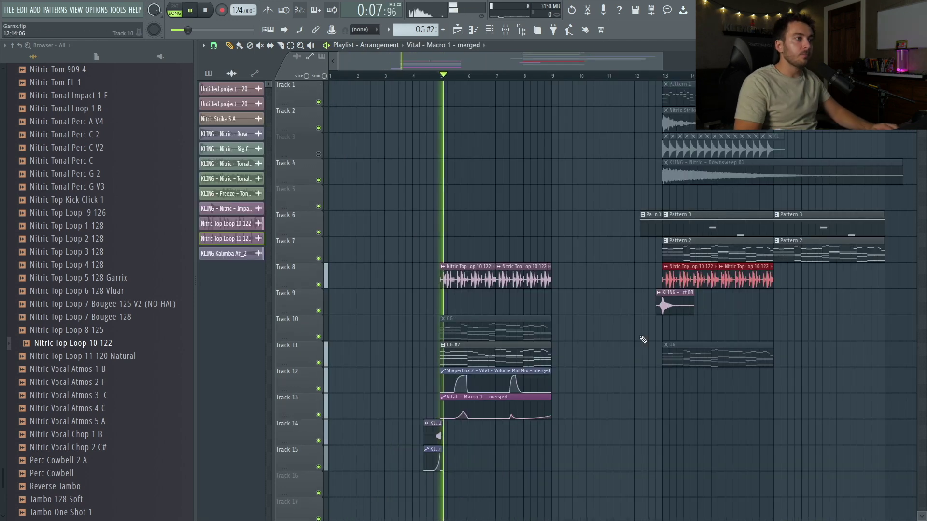
{"action": "double_click", "coordinate": [512, 361]}
{"action": "key", "text": "Escape"}
{"action": "left_click", "coordinate": [490, 35]}
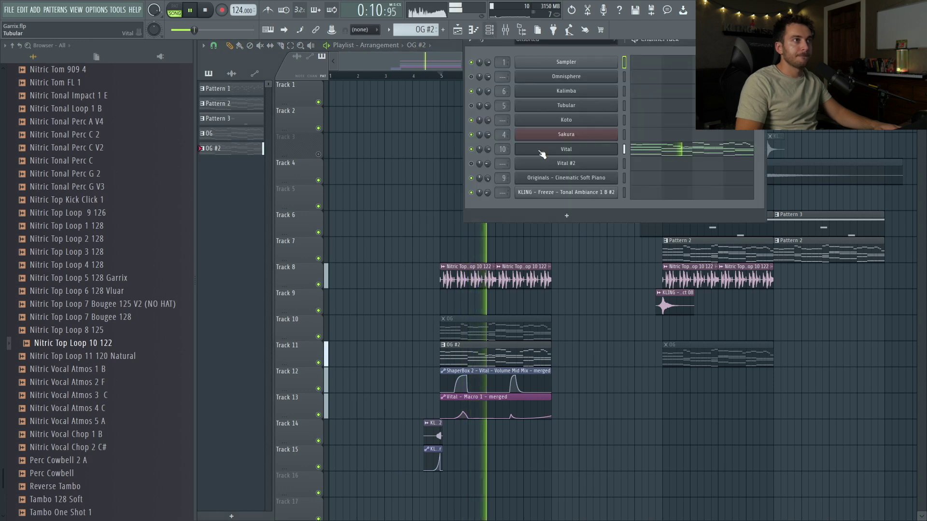
{"action": "key", "text": "F6"}
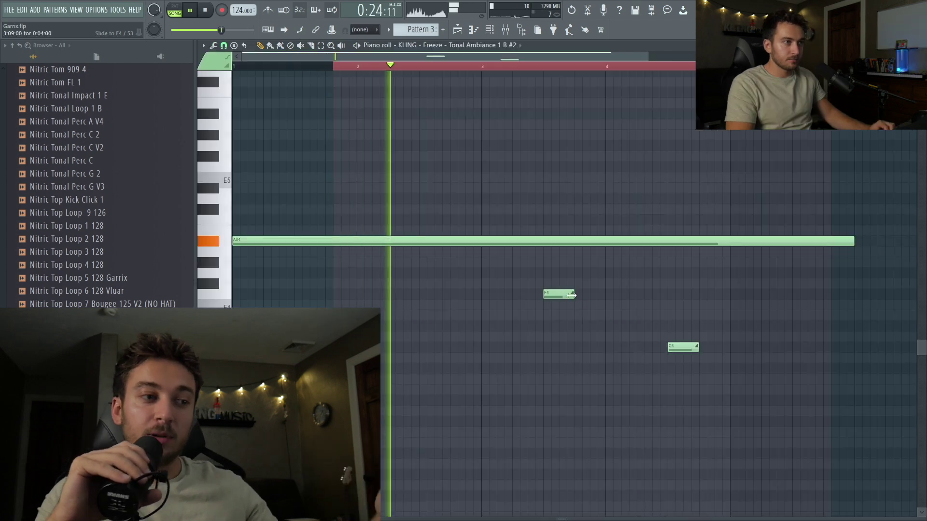
- Lengthen the F4 and C4 slide notes in Pattern 3's Freeze Tonal Ambiance part to five steps each
{"action": "left_click_drag", "start_coordinate": [570, 295], "coordinate": [580, 295]}
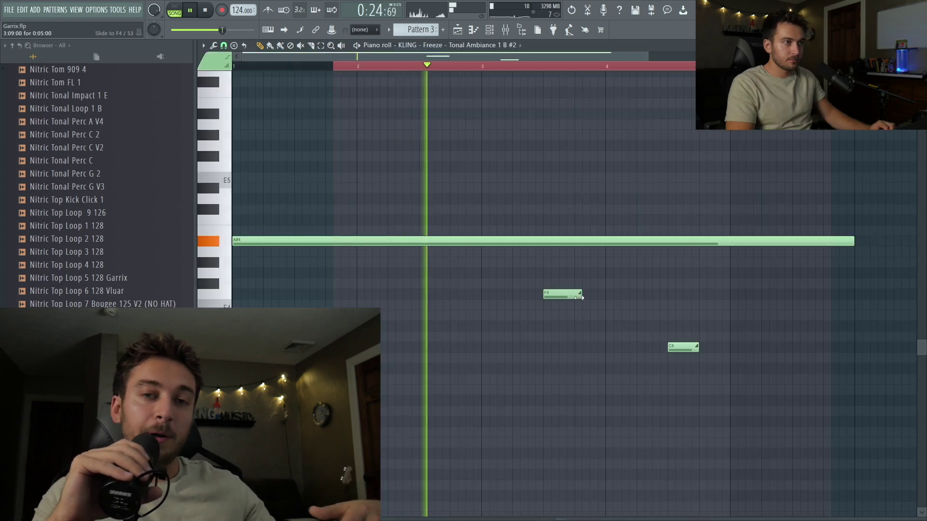
{"action": "left_click_drag", "start_coordinate": [696, 349], "coordinate": [705, 349]}
{"action": "key", "text": "F7"}
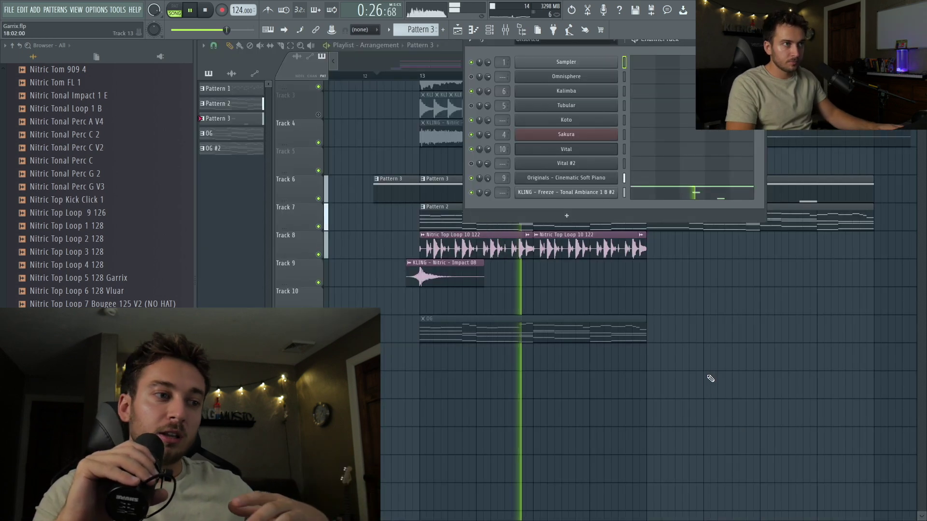
{"action": "key", "text": "F6"}
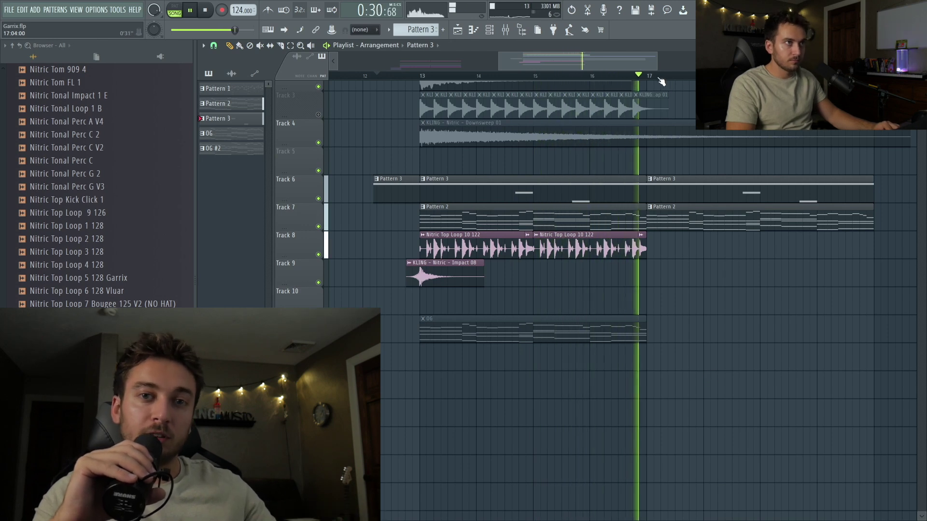
- Select bars 13 to 17 of the arrangement as the playback range and stop playback
{"action": "left_click_drag", "start_coordinate": [420, 76], "coordinate": [646, 76]}
{"action": "key", "text": "space"}
{"action": "scroll", "coordinate": [510, 218], "scroll_direction": "down", "scroll_amount": 3}
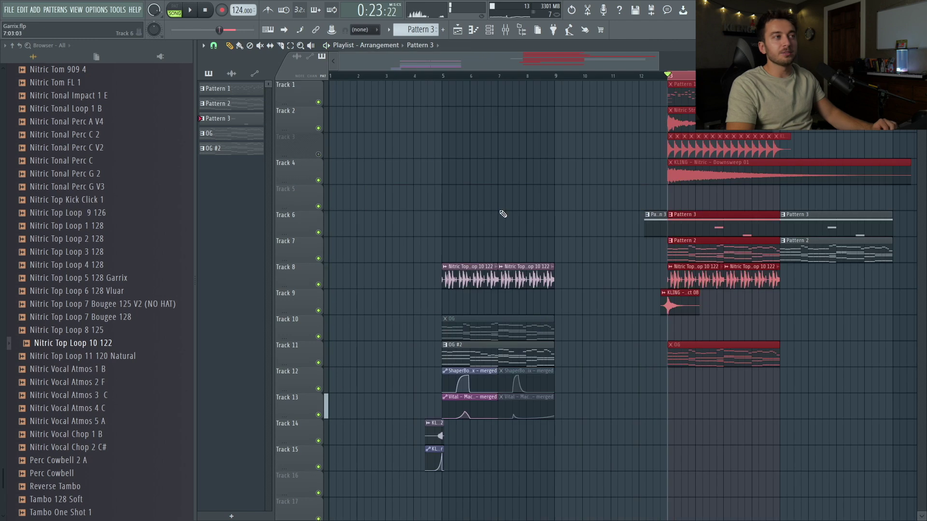
{"action": "left_click_drag", "start_coordinate": [467, 329], "coordinate": [467, 356]}
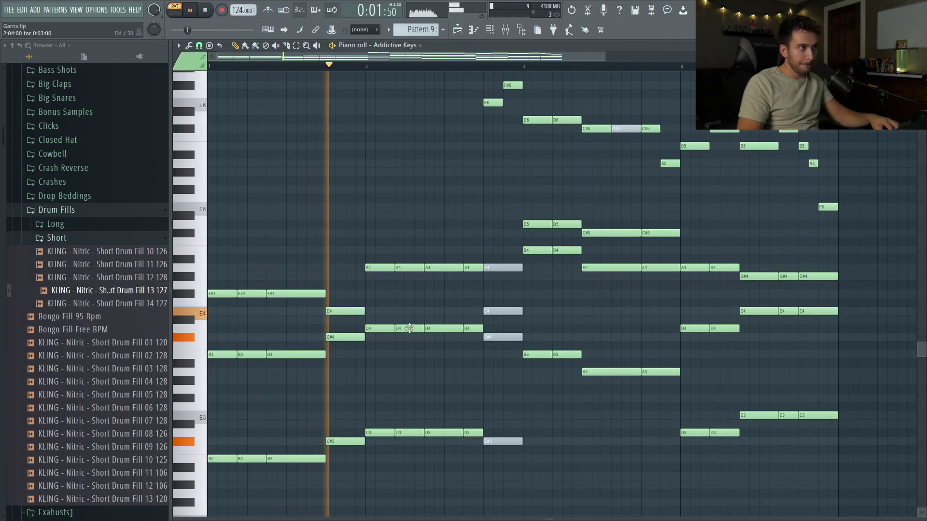
- Lower the three F#4 notes of the Addictive Keys opening chord in bar 1 to D4 and play the pattern
{"action": "key", "text": "space"}
{"action": "left_click", "coordinate": [260, 294]}
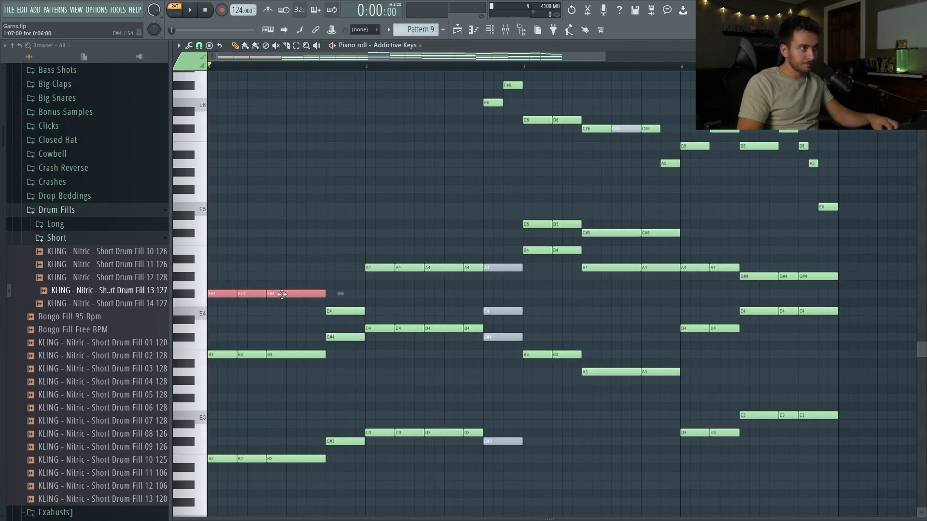
{"action": "key", "text": "space"}
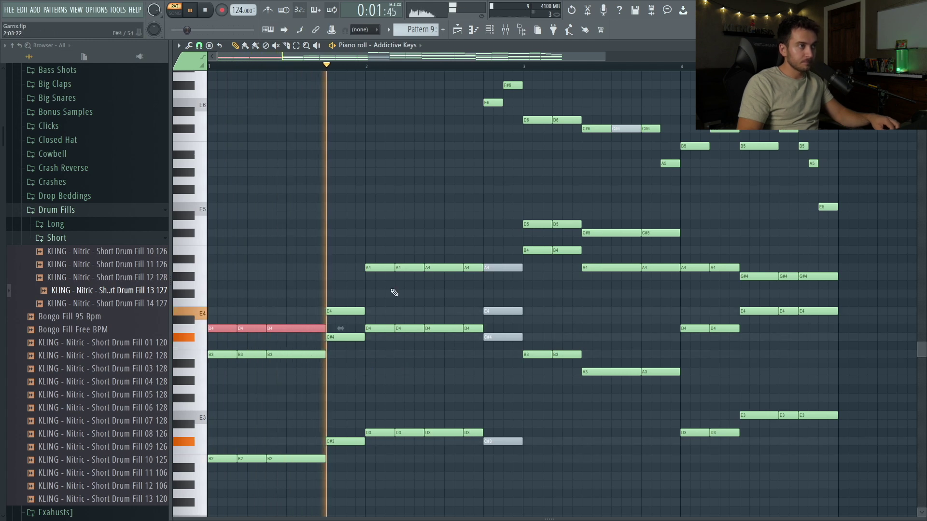
- Lower bar 2's A4 notes to F#4 and delete the muted chord at the end of that bar
{"action": "left_click", "coordinate": [478, 267]}
{"action": "left_click_drag", "start_coordinate": [376, 268], "coordinate": [377, 293]}
{"action": "left_click_drag", "start_coordinate": [511, 238], "coordinate": [503, 464]}
{"action": "key", "text": "Delete"}
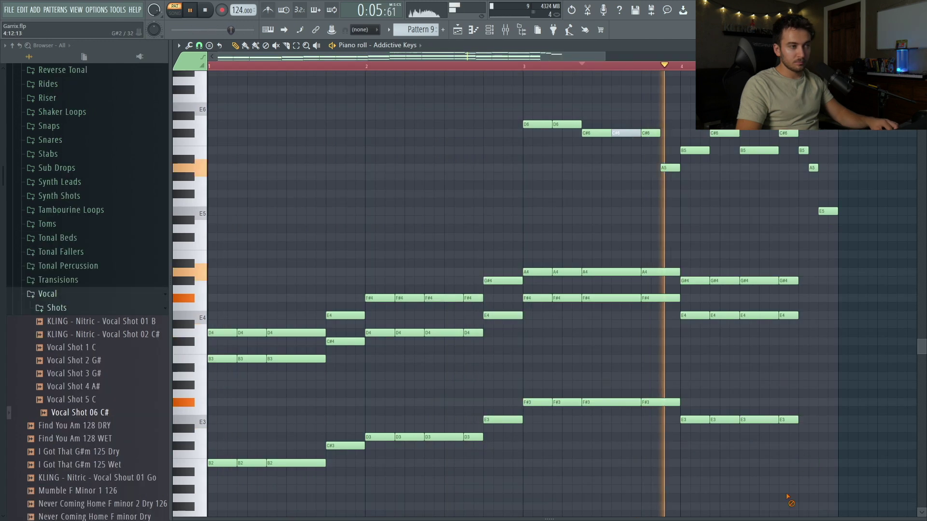
- Copy the E4, C#4 and C#3 chord from the end of bar 1 to the end of bar 4 and return to the arrangement
{"action": "left_click_drag", "start_coordinate": [346, 352], "coordinate": [362, 444]}
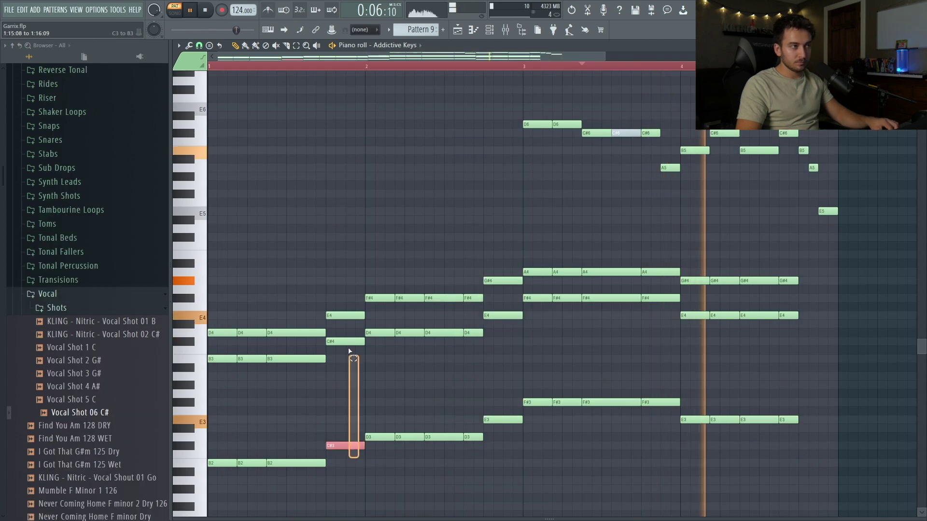
{"action": "left_click_drag", "start_coordinate": [489, 315], "coordinate": [817, 316]}
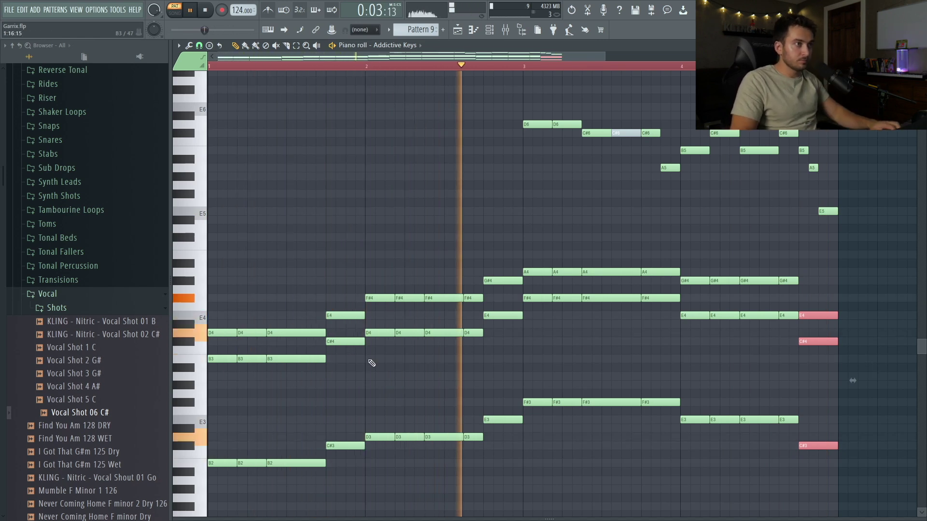
{"action": "left_click", "coordinate": [516, 224]}
{"action": "key", "text": "space"}
{"action": "key", "text": "F5"}
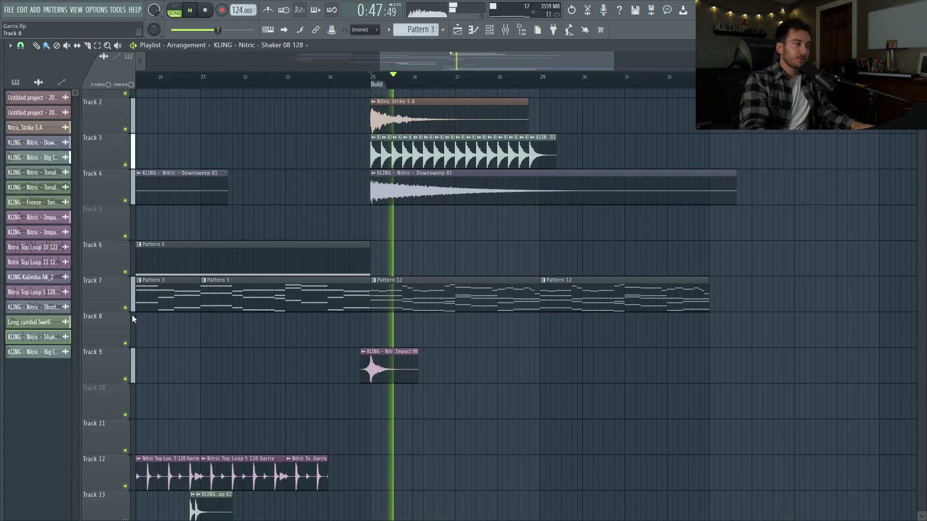
- Solo Track 7 to hear the Pattern 12 build chords alone, and restore the other tracks
{"action": "right_click", "coordinate": [126, 308]}
{"action": "key", "text": "space"}
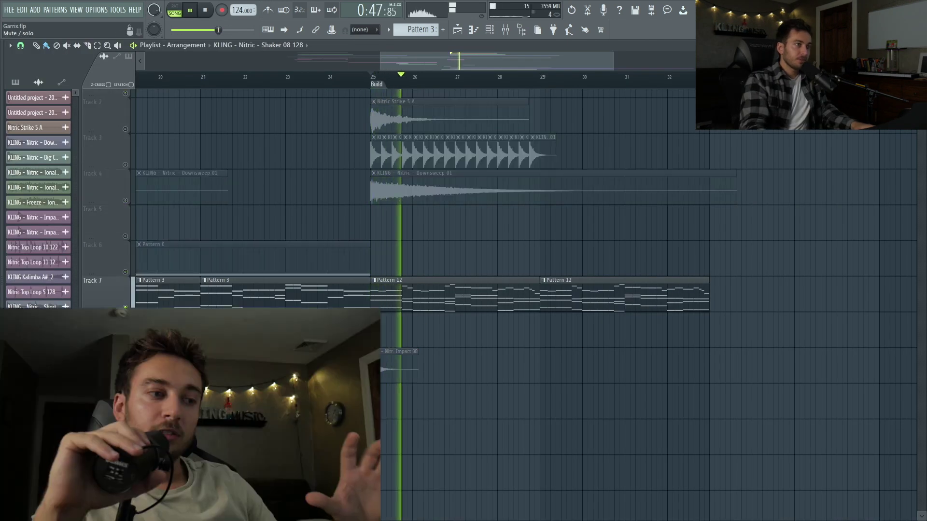
{"action": "right_click", "coordinate": [126, 309]}
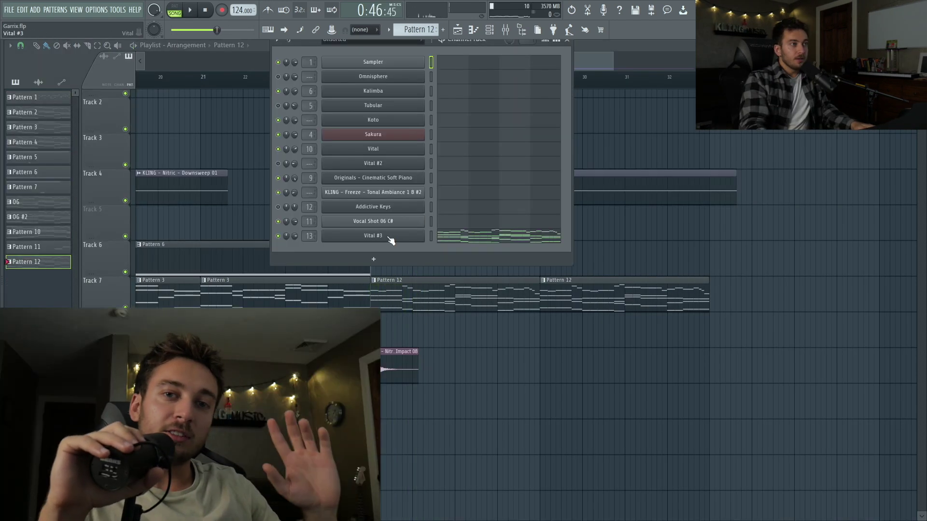
- Open the Vital #3 synth used by Pattern 12 and bring up its preset browser's search
{"action": "left_click", "coordinate": [390, 237]}
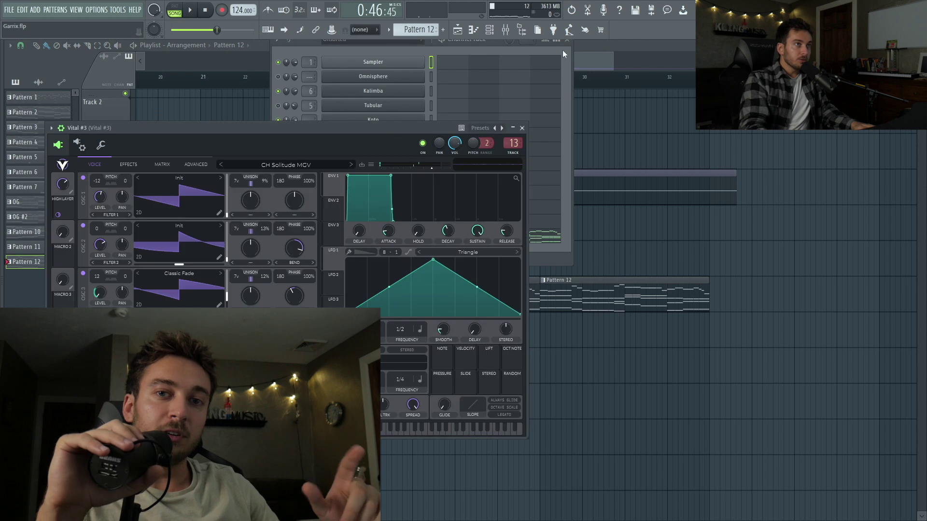
{"action": "left_click", "coordinate": [569, 47]}
{"action": "left_click_drag", "start_coordinate": [263, 137], "coordinate": [370, 127]}
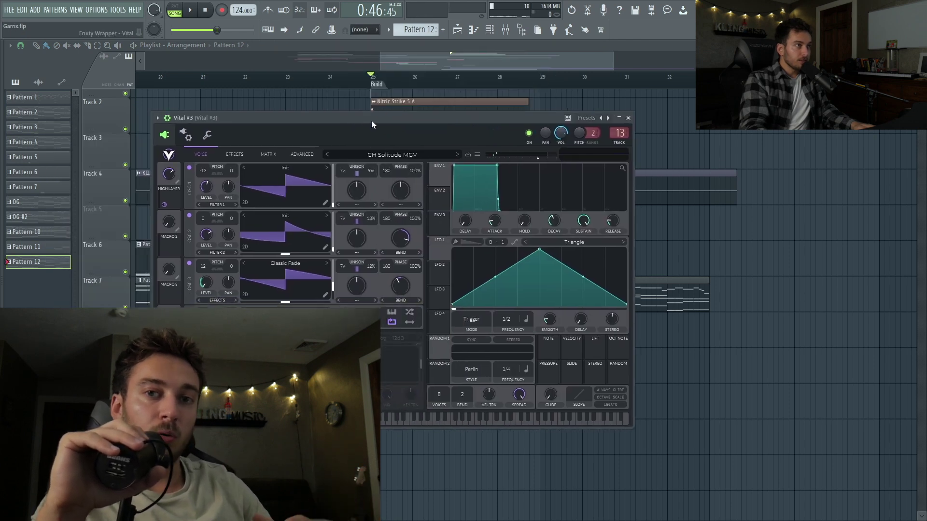
{"action": "left_click", "coordinate": [478, 154]}
{"action": "left_click", "coordinate": [486, 167]}
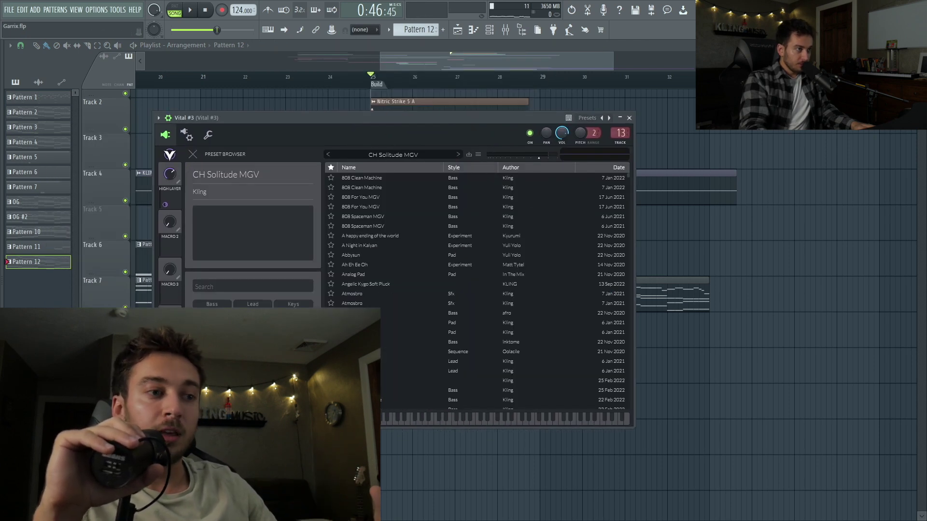
{"action": "left_click", "coordinate": [237, 290]}
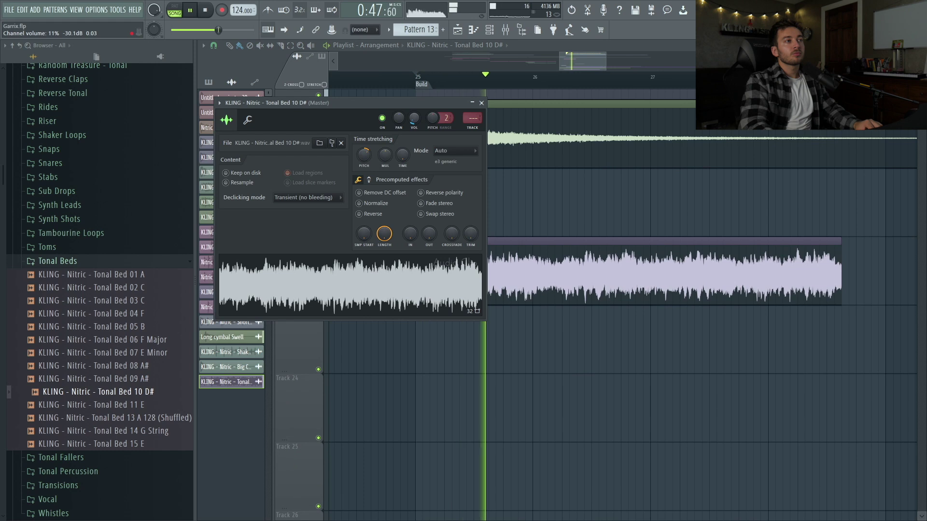
- Open the channel settings of the Tonal Bed 10 D# clip on Track 22 and set its pitch range to 7
{"action": "right_click", "coordinate": [604, 463], "text": "ctrl"}
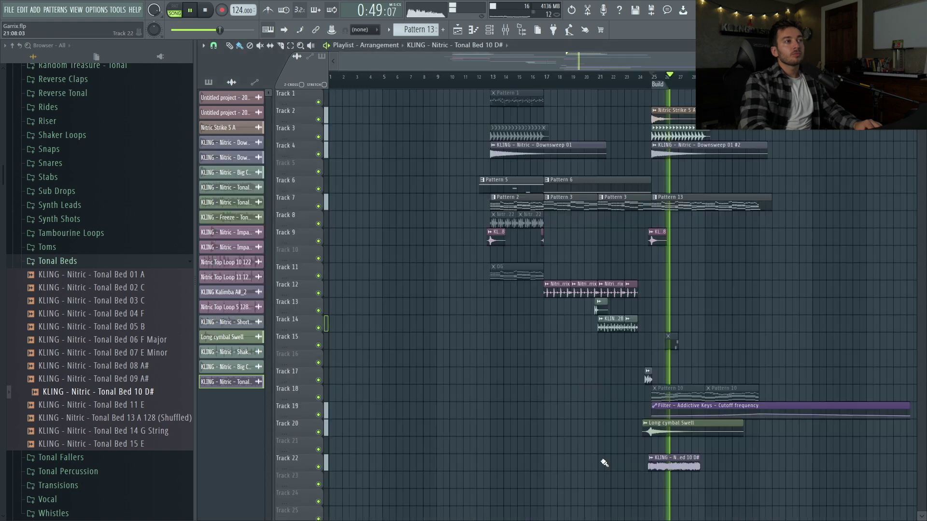
{"action": "double_click", "coordinate": [674, 466]}
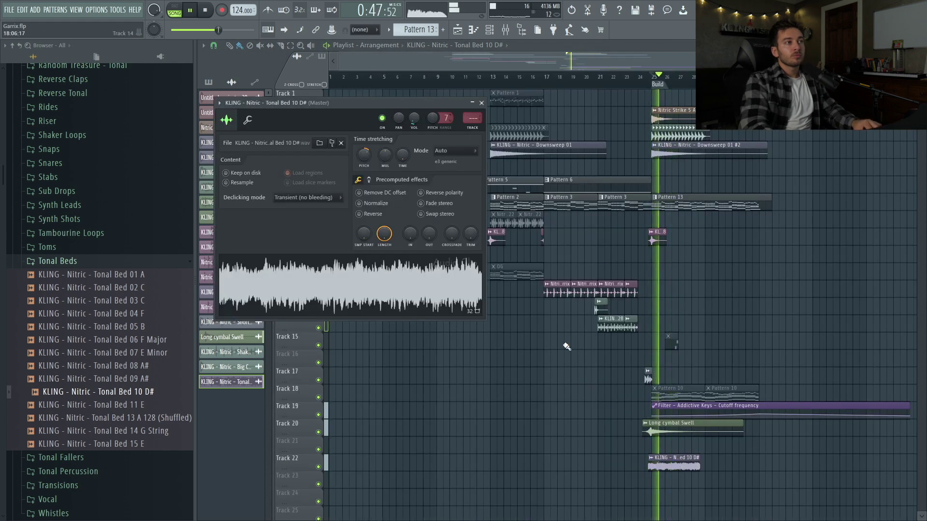
{"action": "left_click_drag", "start_coordinate": [588, 382], "coordinate": [733, 509]}
{"action": "double_click", "coordinate": [581, 349]}
{"action": "mouse_move", "coordinate": [447, 118]}
{"action": "left_mouse_down"}
{"action": "mouse_move", "coordinate": [447, 104]}
{"action": "mouse_move", "coordinate": [444, 121]}
{"action": "left_mouse_up"}
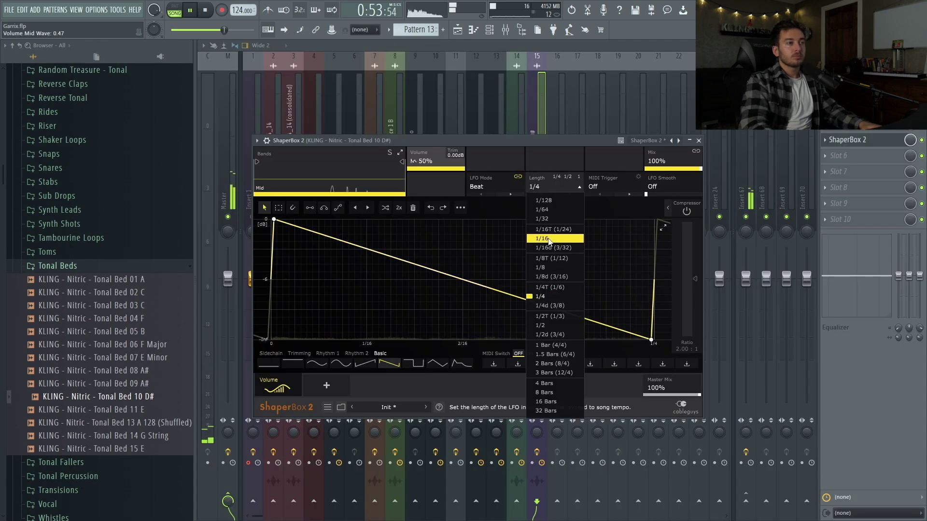
- Set the Tonal Bed's ShaperBox 2 volume LFO length to 1/16 and move the wave's starting peak slightly later
{"action": "left_click", "coordinate": [549, 239]}
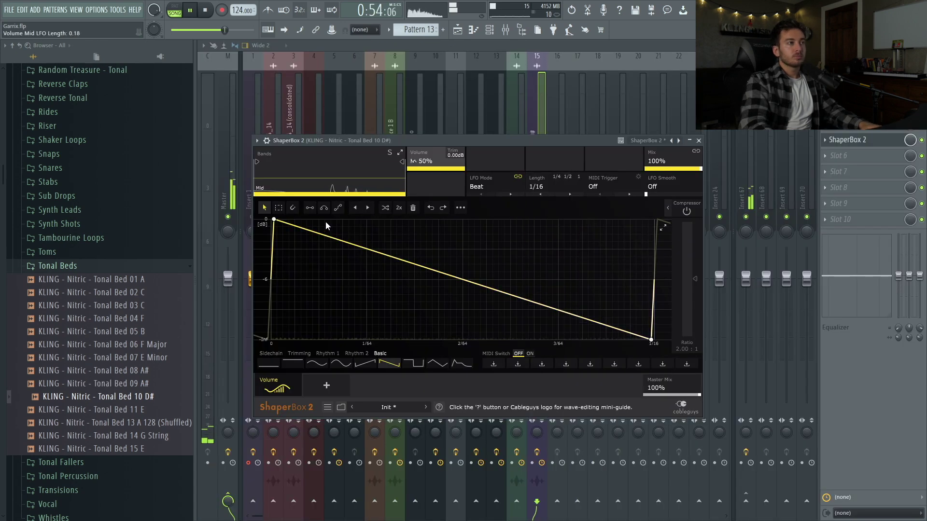
{"action": "left_click_drag", "start_coordinate": [273, 219], "coordinate": [292, 220]}
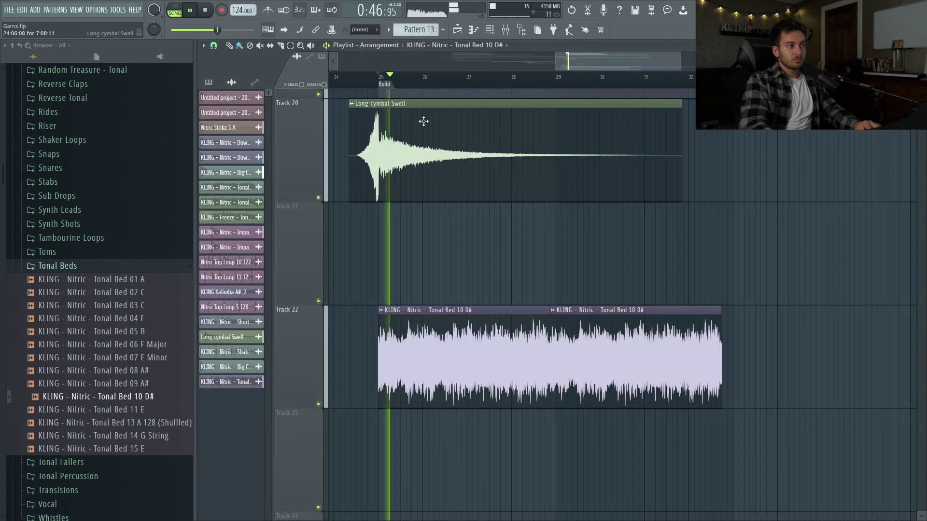
- Set a playback range from mid-bar 24 into bar 35 and add ShaperBox 2 Volume Mid Mix automation for the Tonal Bed
{"action": "right_click", "coordinate": [355, 82]}
{"action": "left_click_drag", "start_coordinate": [357, 79], "coordinate": [838, 79]}
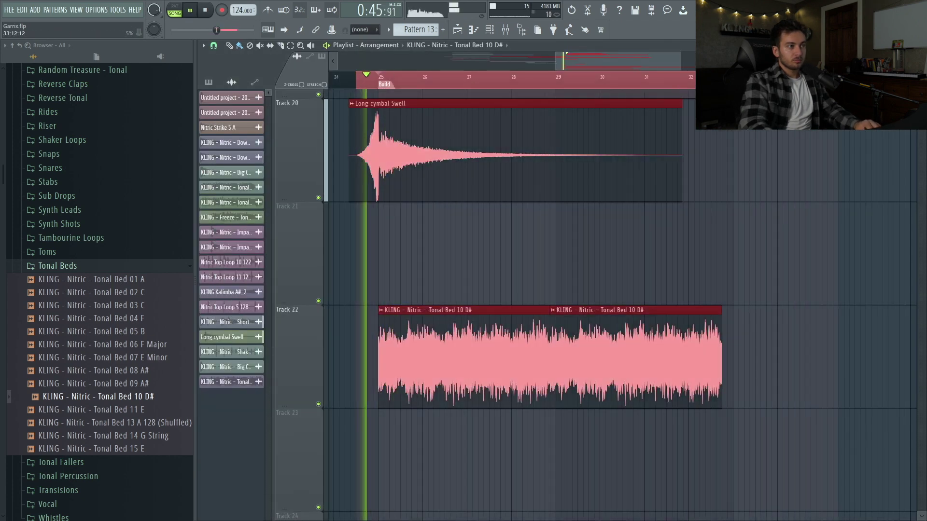
{"action": "right_click", "coordinate": [332, 32]}
{"action": "left_click", "coordinate": [355, 128]}
{"action": "key", "text": "space"}
{"action": "key", "text": "space"}
{"action": "right_click", "coordinate": [387, 310]}
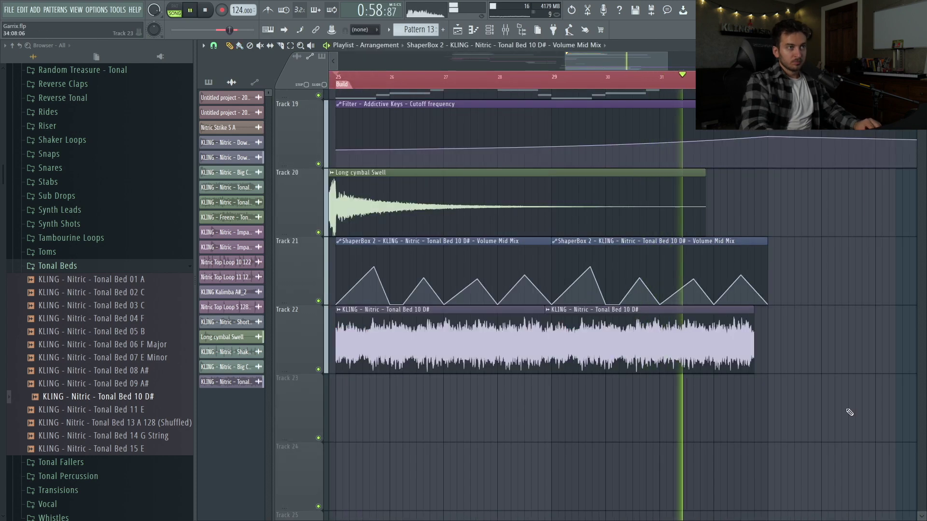
- Add the KLING - Nitric - Riser 20 sample to Track 25 at bar 30 and open its channel settings
{"action": "right_click", "coordinate": [849, 413], "text": "ctrl"}
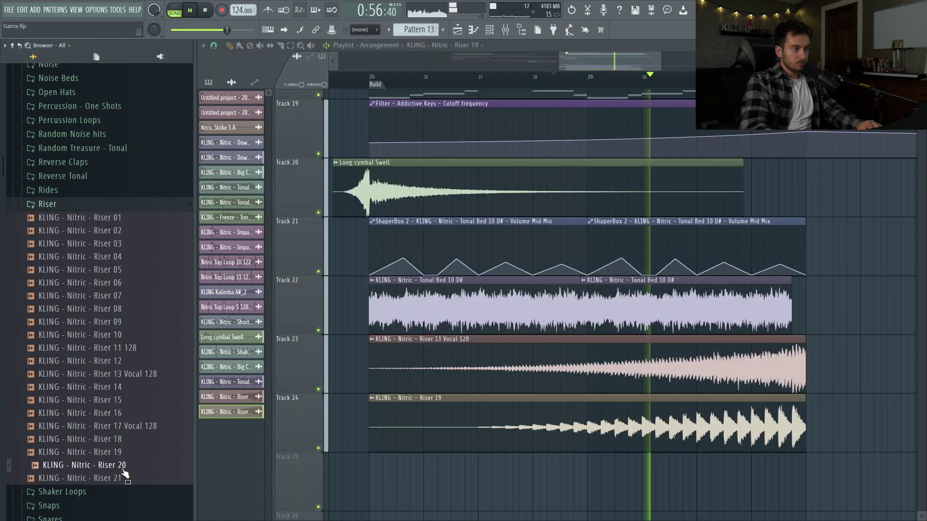
{"action": "left_click_drag", "start_coordinate": [124, 466], "coordinate": [711, 486]}
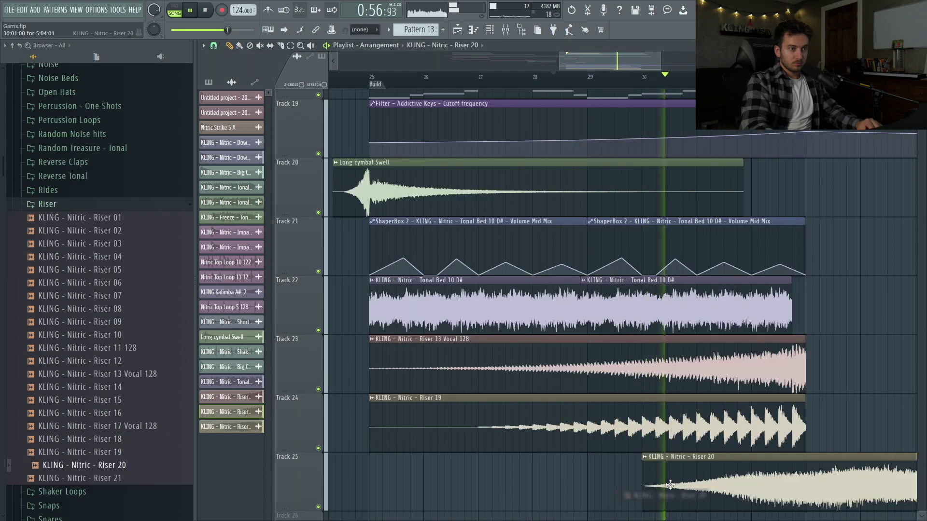
{"action": "double_click", "coordinate": [711, 487]}
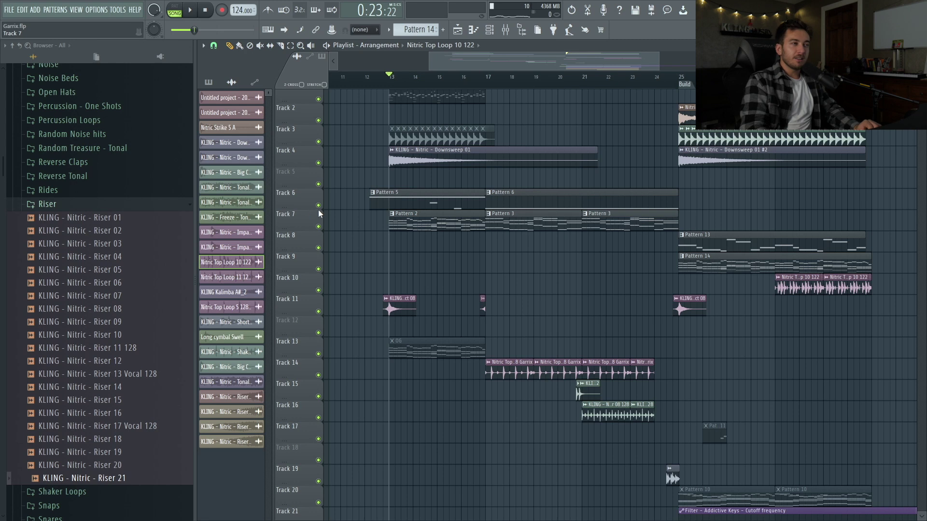
- Solo Track 6, open Pattern 5's Freeze Tonal Ambiance notes and play them from bar 3
{"action": "right_click", "coordinate": [318, 205]}
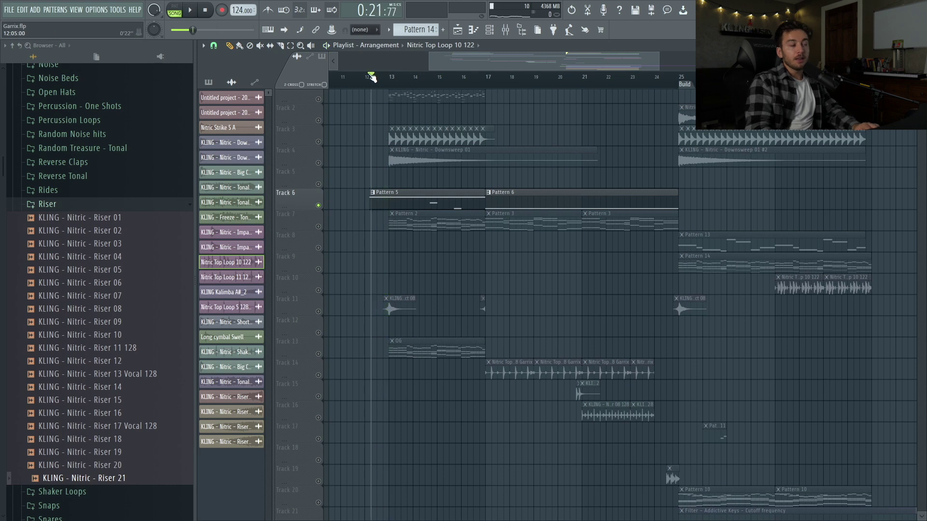
{"action": "left_click_drag", "start_coordinate": [423, 195], "coordinate": [679, 336]}
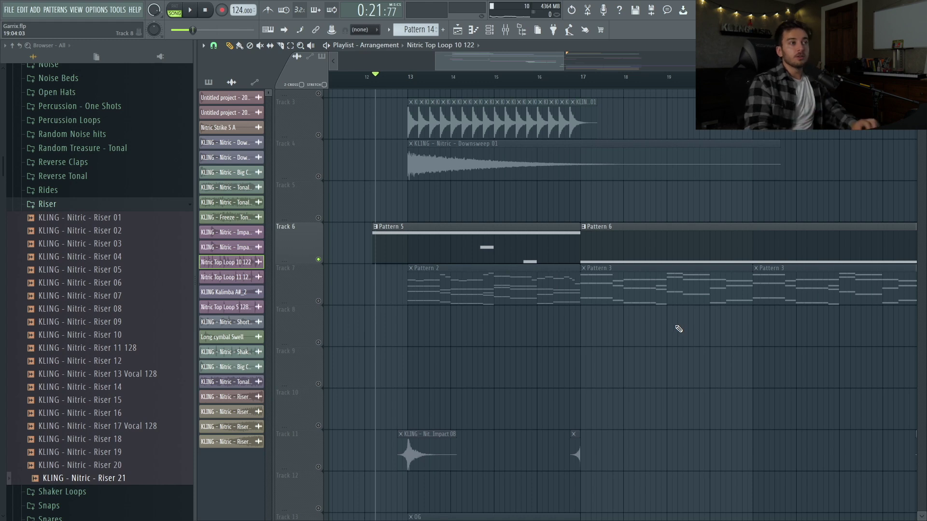
{"action": "left_click", "coordinate": [505, 244]}
{"action": "left_click", "coordinate": [496, 30]}
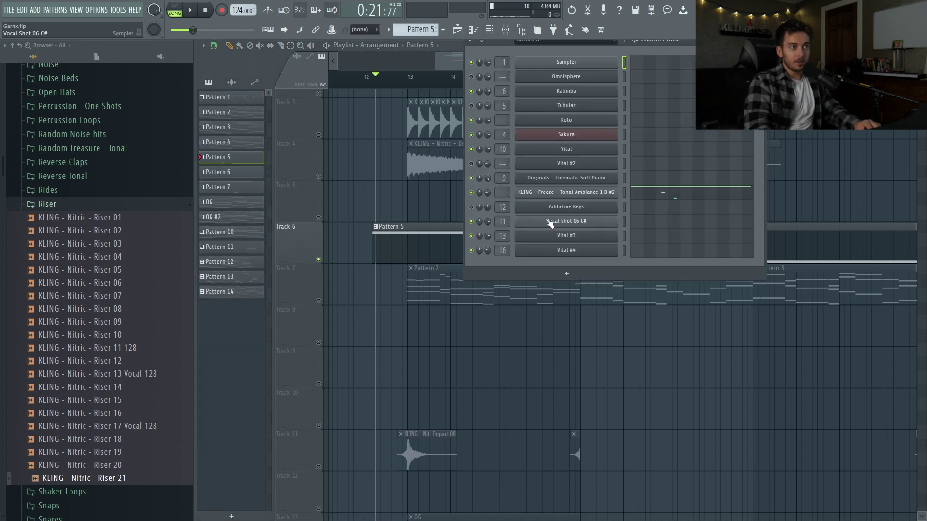
{"action": "left_click", "coordinate": [569, 193]}
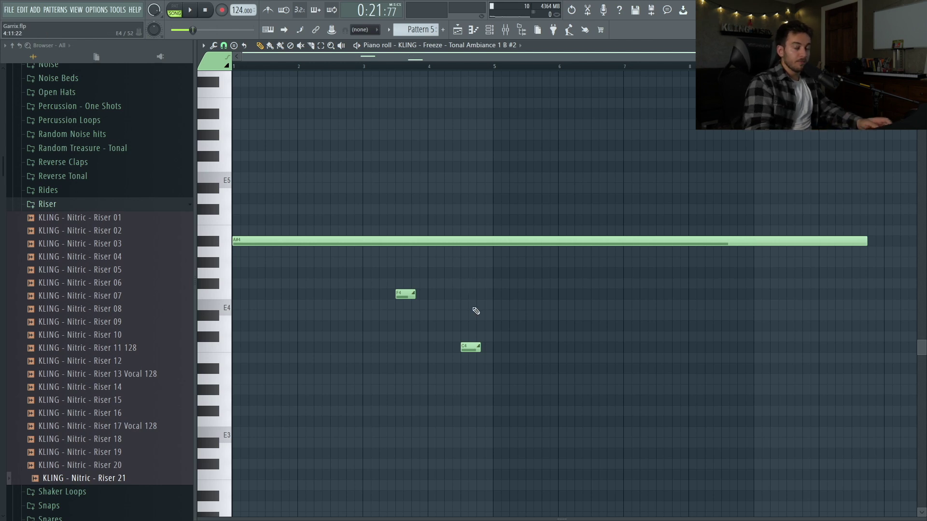
{"action": "left_click", "coordinate": [368, 67]}
{"action": "key", "text": "space"}
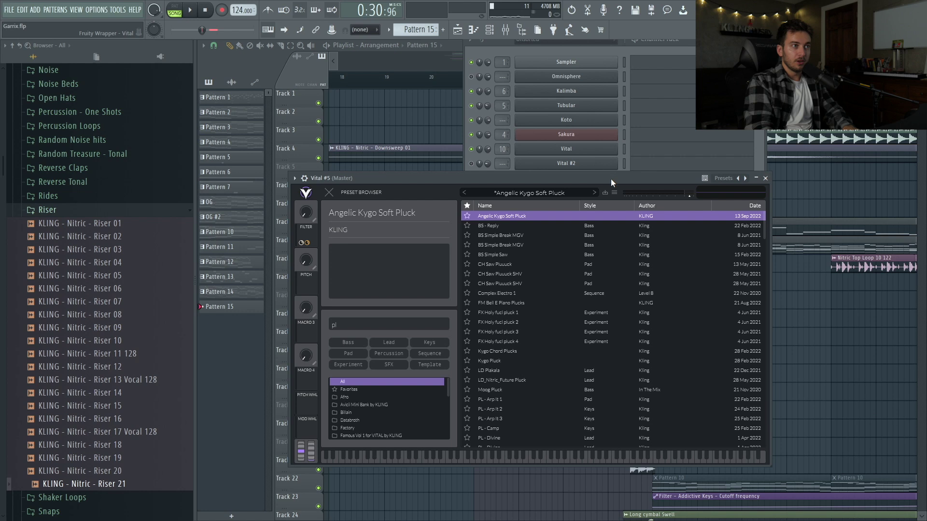
- Play a test note on Vital #5's Angelic Kygo Soft Pluck preset and close the synth's window
{"action": "left_click_drag", "start_coordinate": [610, 179], "coordinate": [603, 198]}
{"action": "key", "text": "9"}
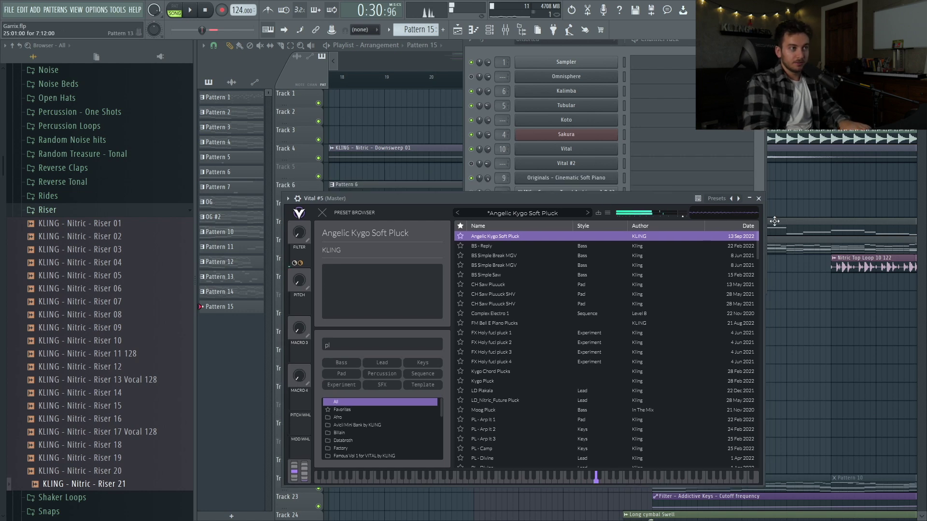
{"action": "left_click", "coordinate": [758, 199]}
{"action": "key", "text": "space"}
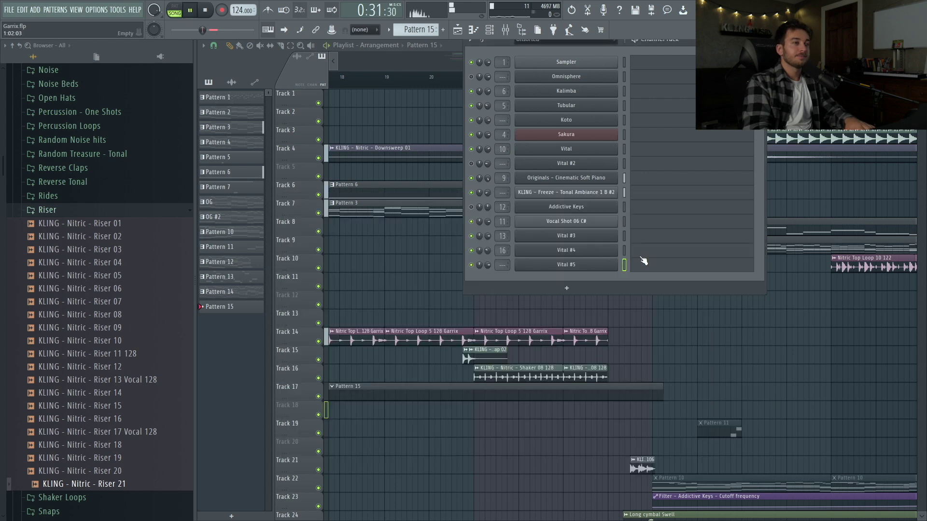
- Add a one-bar F#, A and C# chord for Vital #5 in Pattern 15 and transpose it down two octaves
{"action": "left_click", "coordinate": [644, 268]}
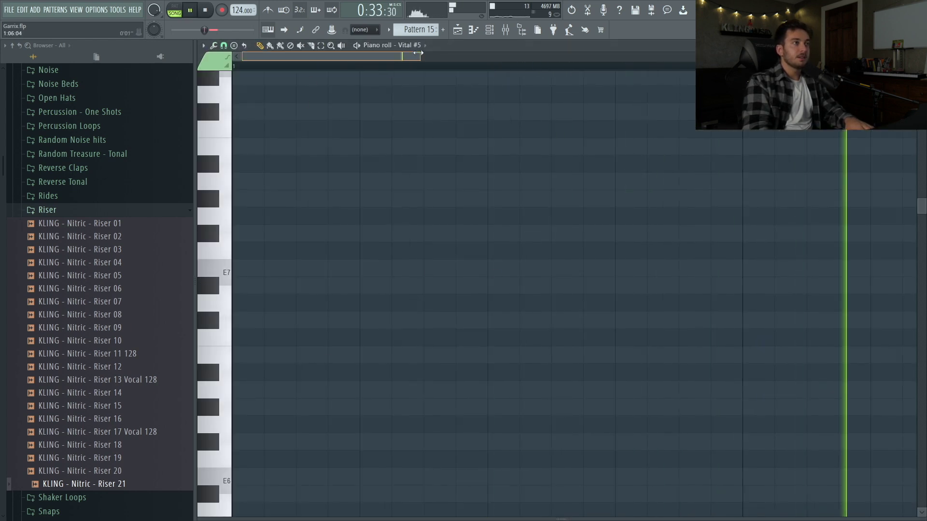
{"action": "key", "text": "space"}
{"action": "left_click", "coordinate": [221, 258]}
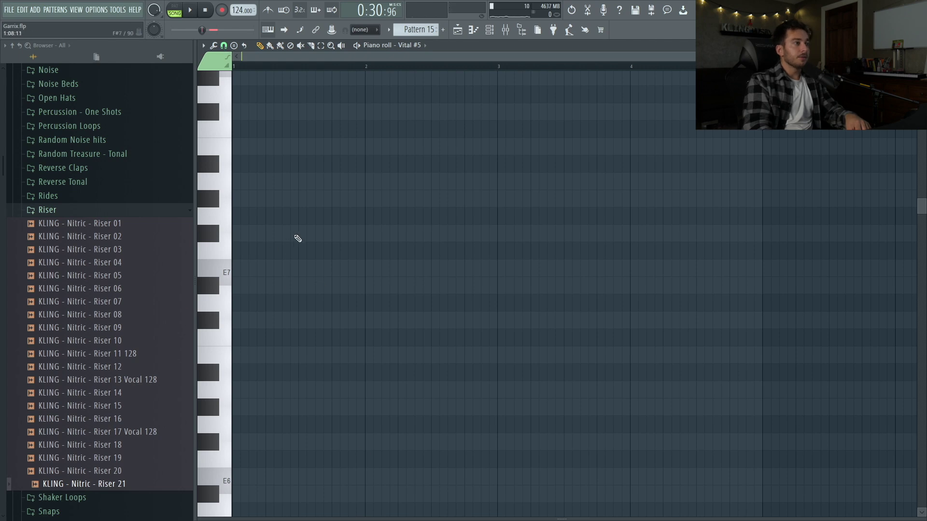
{"action": "key", "text": "space"}
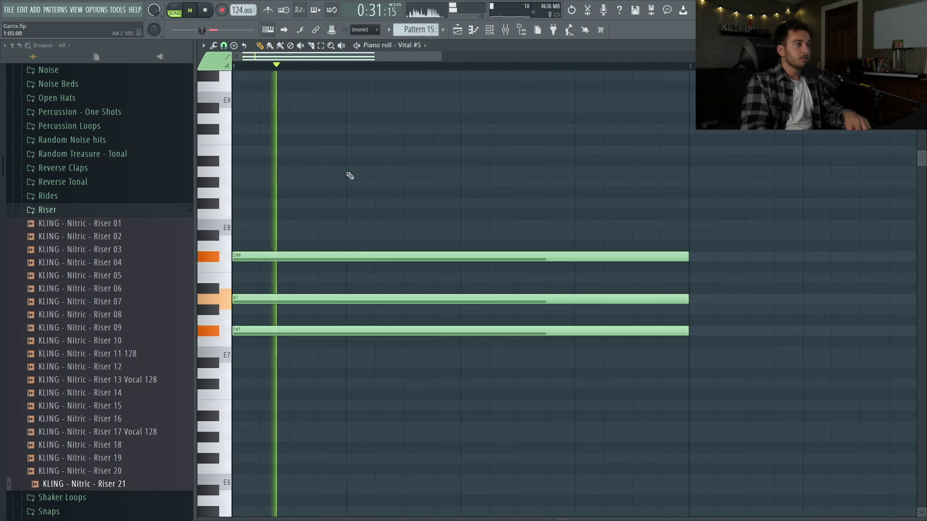
{"action": "key", "text": "space"}
{"action": "key", "text": "space"}
{"action": "key", "text": "space"}
{"action": "key", "text": "ctrl+Down"}
{"action": "key", "text": "space"}
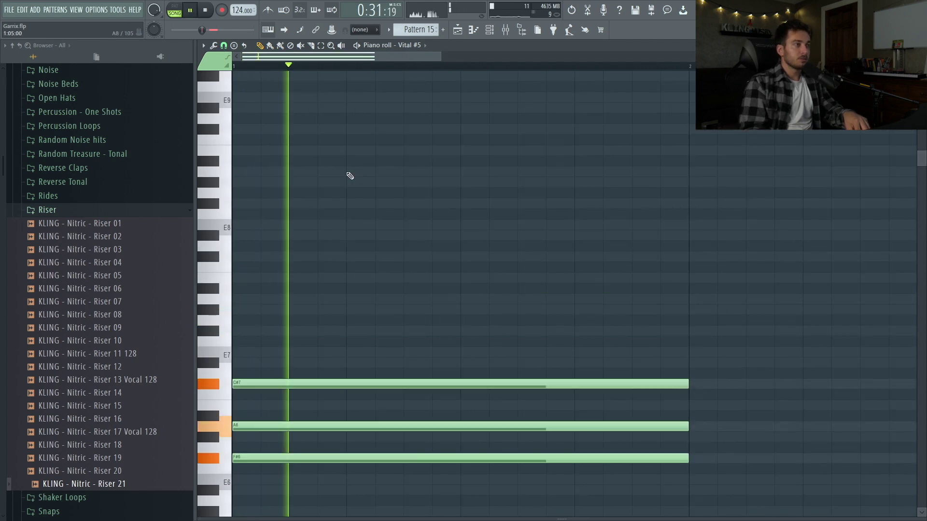
{"action": "key", "text": "ctrl+Down"}
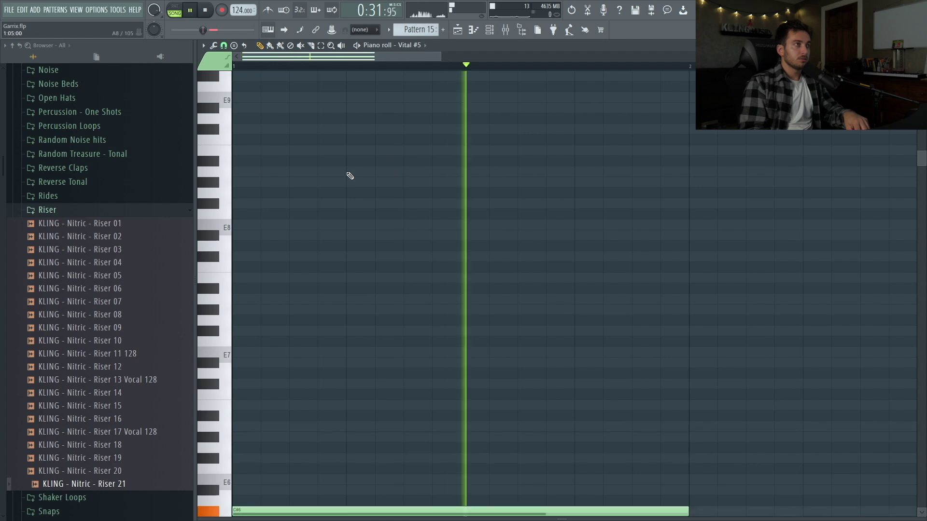
{"action": "key", "text": "F7"}
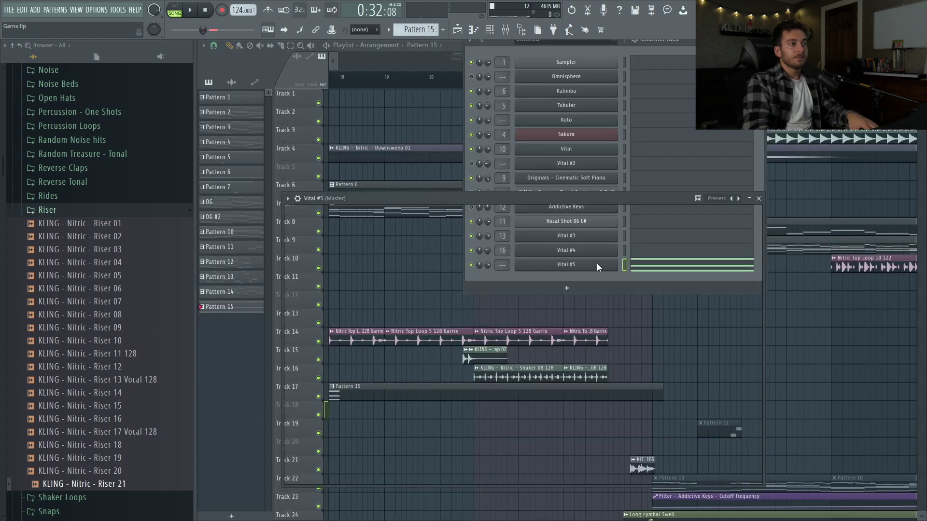
- Open Vital #5 and display its detailed plugin wrapper settings
{"action": "left_click", "coordinate": [601, 268]}
{"action": "left_click", "coordinate": [288, 199]}
{"action": "left_click", "coordinate": [314, 215]}
{"action": "left_click", "coordinate": [337, 215]}
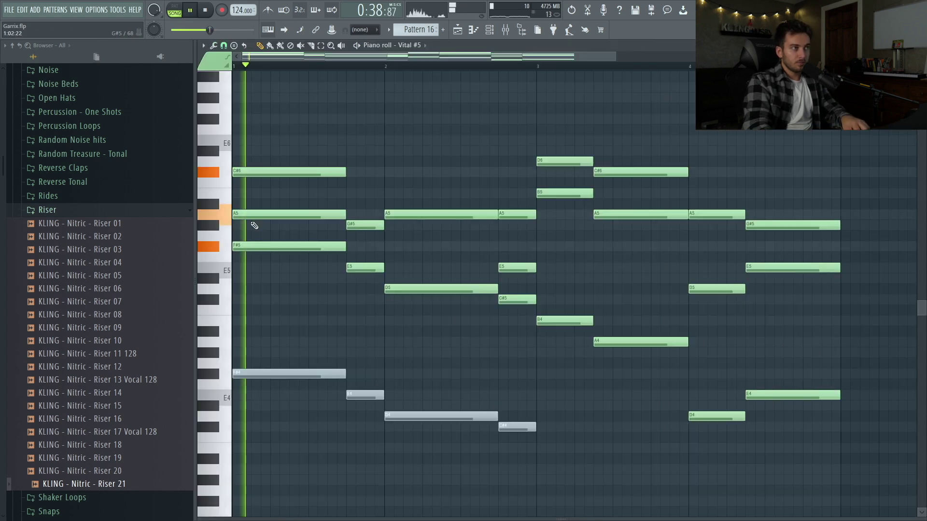
- Add a B5 note to the chord ending bar 1 and an F#5 note to bar 2's first chord in Pattern 16
{"action": "left_click", "coordinate": [367, 182]}
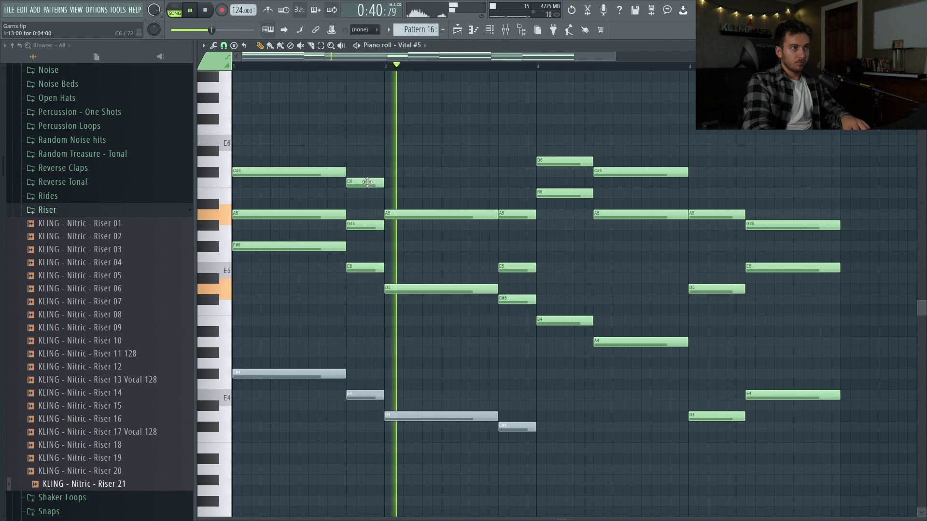
{"action": "left_click_drag", "start_coordinate": [367, 181], "coordinate": [367, 192]}
{"action": "left_click", "coordinate": [426, 232]}
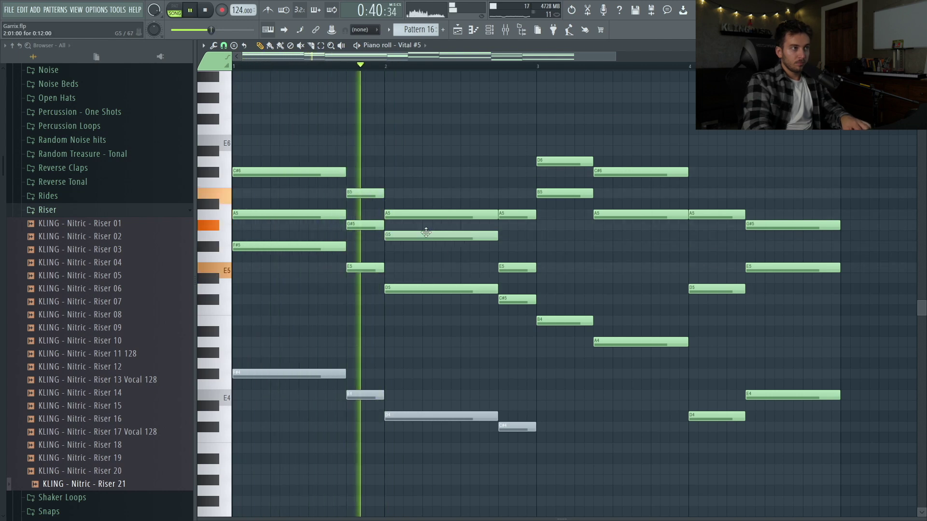
{"action": "left_click_drag", "start_coordinate": [426, 232], "coordinate": [426, 242]}
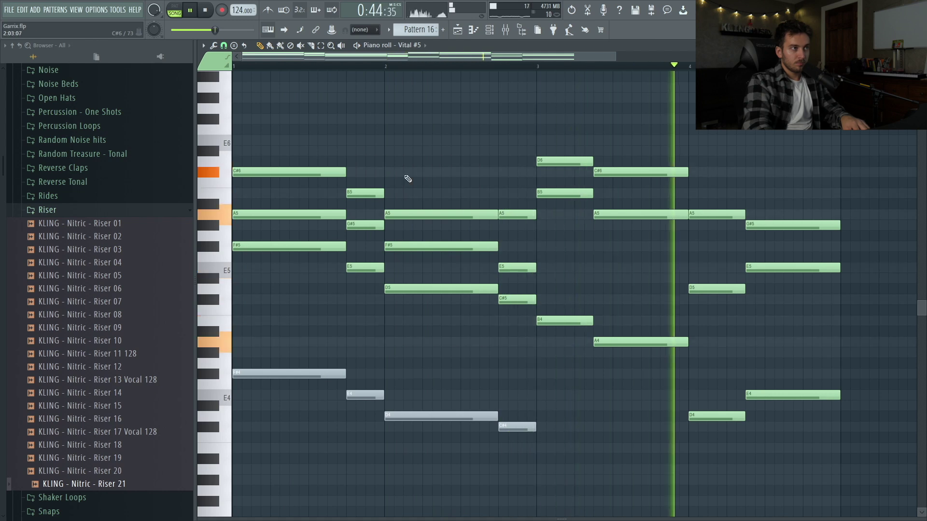
{"action": "key", "text": "space"}
{"action": "right_click", "coordinate": [318, 215]}
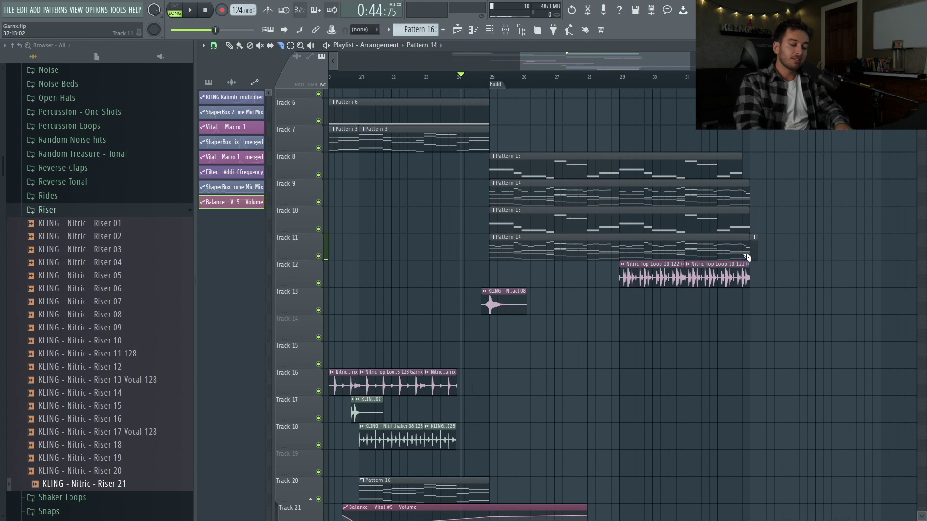
- Merge the lower Pattern 13 and Pattern 14 clips on Tracks 10 and 11 into a single pattern
{"action": "left_click_drag", "start_coordinate": [764, 225], "coordinate": [657, 256]}
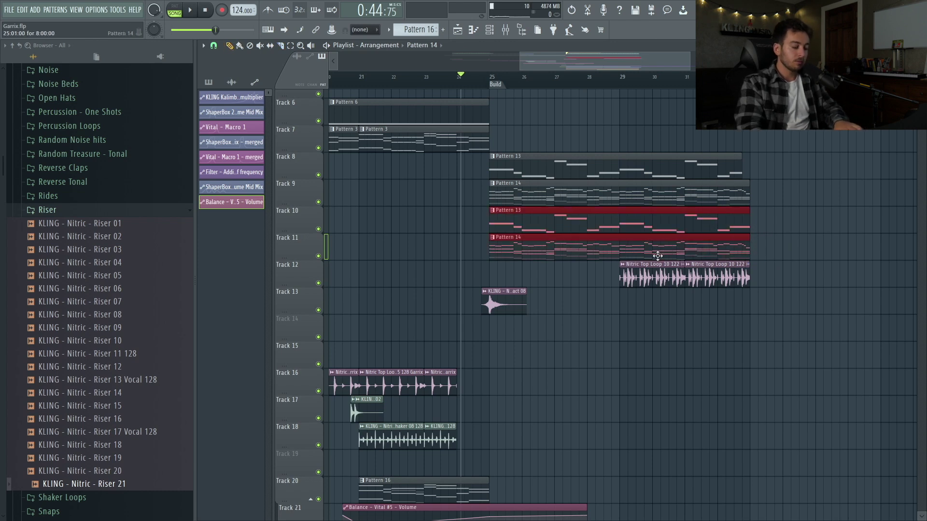
{"action": "key", "text": "ctrl+g"}
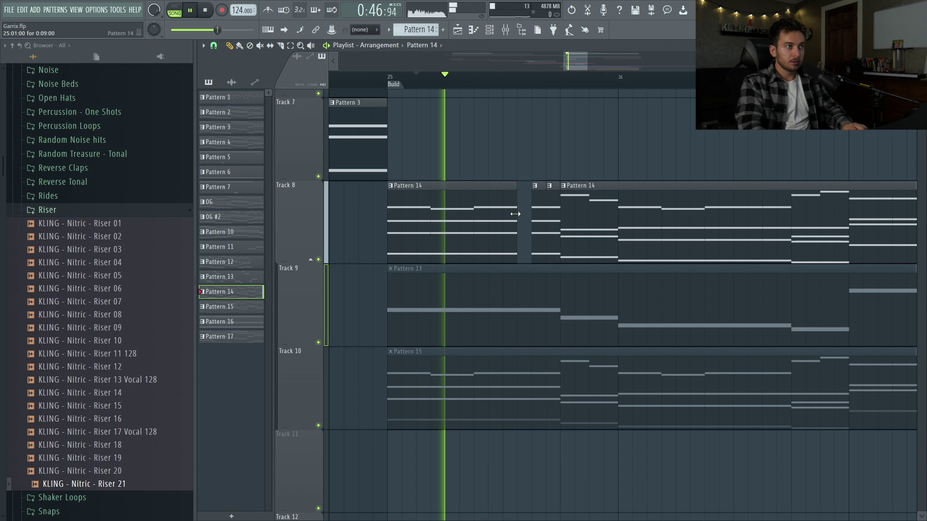
- Extend the first Pattern 14 clip on Track 8 to the next slice and shorten the two small slices, leaving stutter gaps before the next clip
{"action": "left_click_drag", "start_coordinate": [516, 213], "coordinate": [531, 213]}
{"action": "key", "text": "space"}
{"action": "key", "text": "space"}
{"action": "mouse_move", "coordinate": [540, 222]}
{"action": "left_mouse_down"}
{"action": "mouse_move", "coordinate": [552, 233]}
{"action": "mouse_move", "coordinate": [554, 213]}
{"action": "left_mouse_up"}
{"action": "key", "text": "space"}
{"action": "key", "text": "space"}
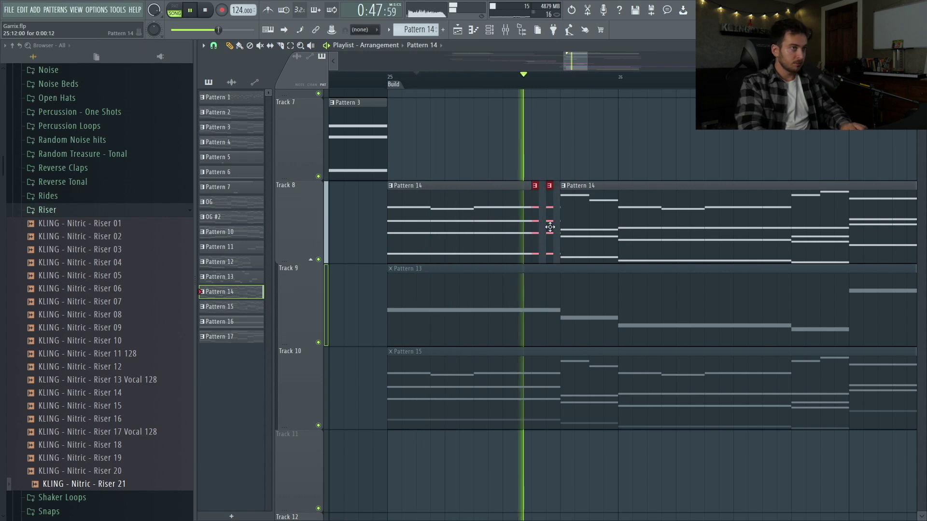
{"action": "key", "text": "space"}
{"action": "key", "text": "space"}
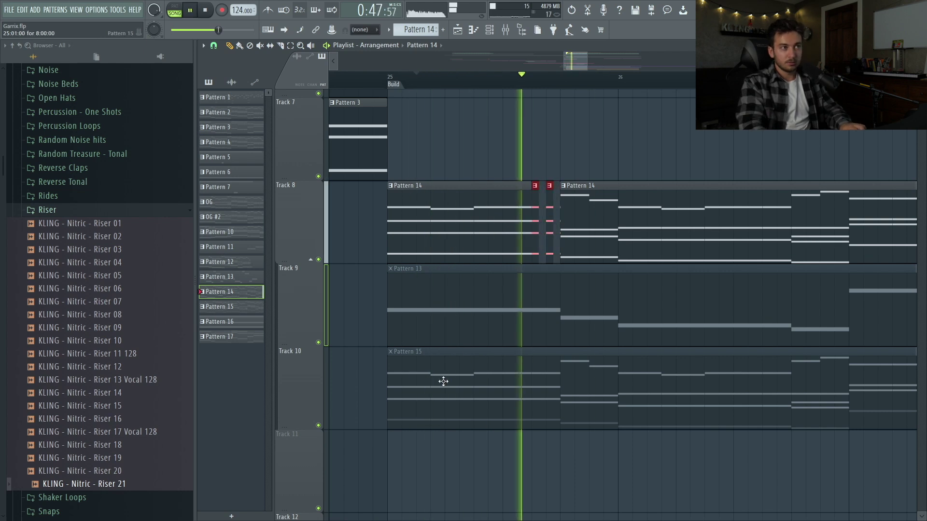
{"action": "scroll", "coordinate": [618, 314], "scroll_direction": "up", "scroll_amount": 1}
{"action": "key", "text": "space"}
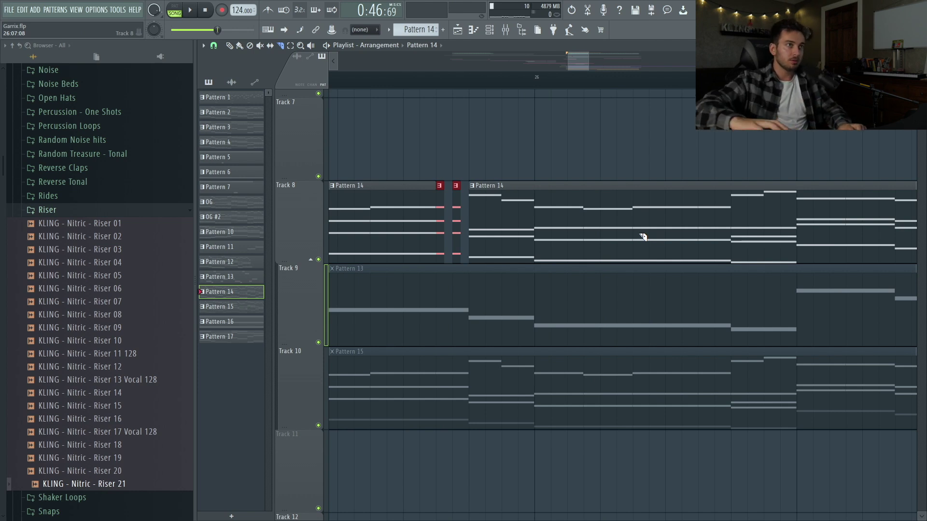
{"action": "key", "text": "space"}
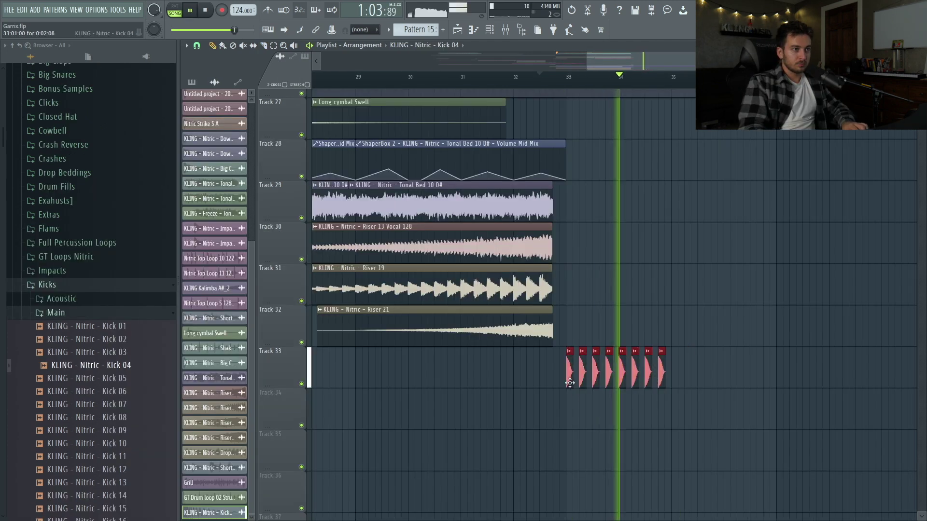
- Repeat the Kick 04 clips on Track 33 and Clap 21 clips on Track 34 past bar 37, and set a four-bar playback range from bar 33
{"action": "key", "text": "ctrl+b"}
{"action": "double_click", "coordinate": [570, 382]}
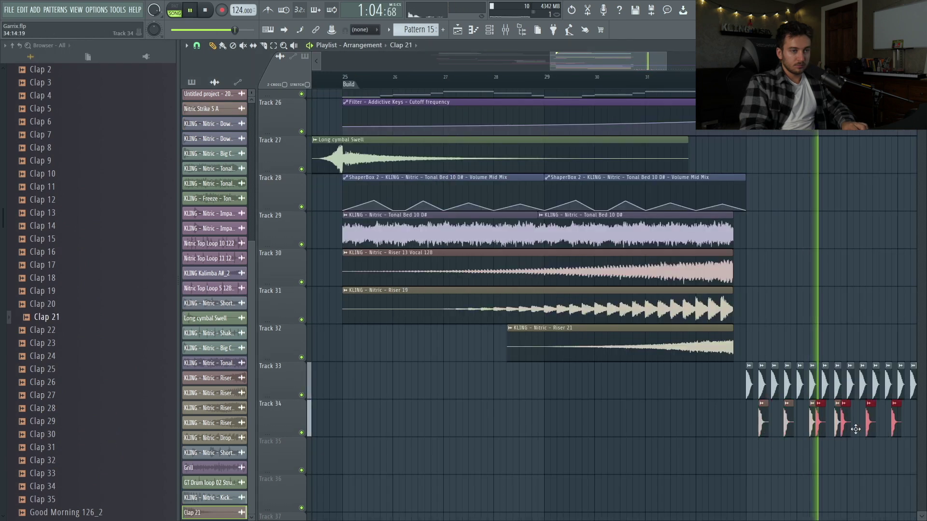
{"action": "left_click_drag", "start_coordinate": [921, 425], "coordinate": [920, 424]}
{"action": "mouse_move", "coordinate": [705, 421]}
{"action": "left_mouse_down"}
{"action": "mouse_move", "coordinate": [923, 428]}
{"action": "mouse_move", "coordinate": [875, 430]}
{"action": "left_mouse_up"}
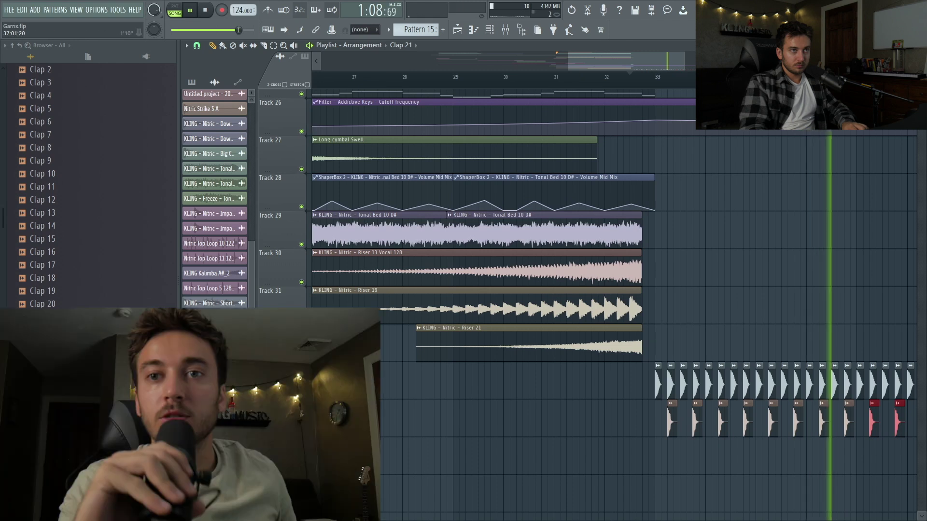
{"action": "key", "text": "ctrl+a"}
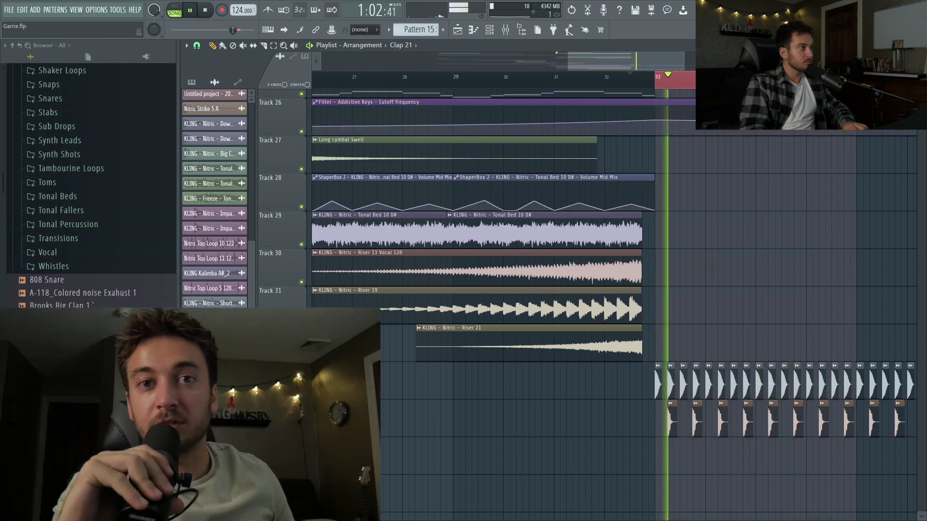
- Add the Nitric Top Loop 11 120 Natural sample below the claps at bar 33, stretched to two bars, and repeat it at bar 35
{"action": "scroll", "coordinate": [92, 184], "scroll_direction": "up", "scroll_amount": 6}
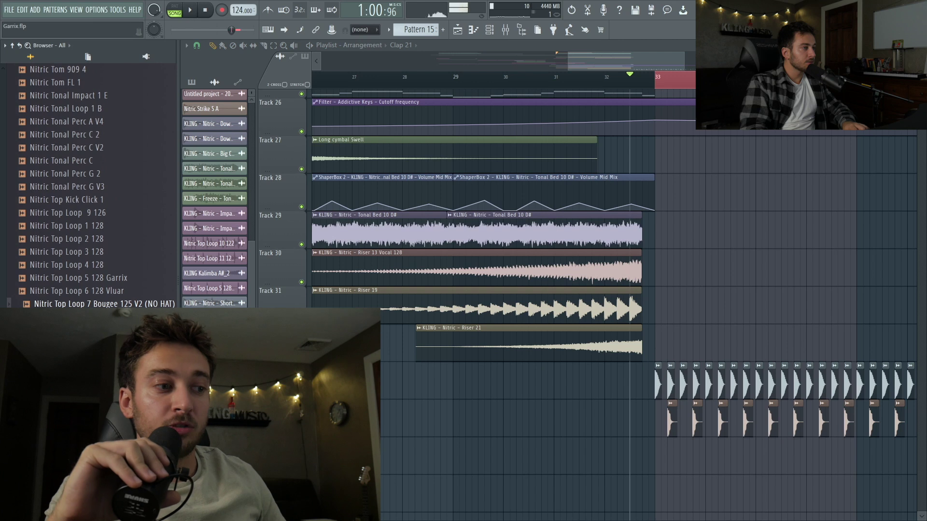
{"action": "left_click_drag", "start_coordinate": [67, 338], "coordinate": [299, 425]}
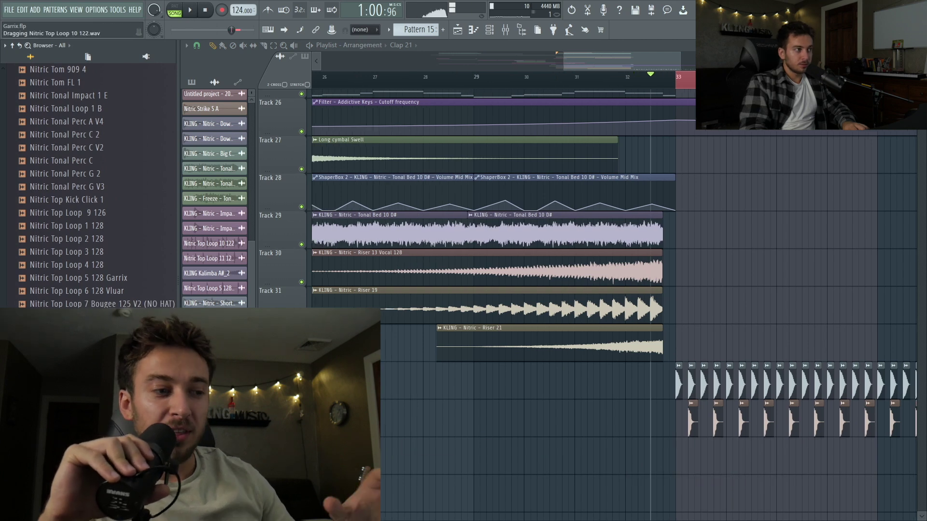
{"action": "left_click_drag", "start_coordinate": [67, 345], "coordinate": [680, 462]}
{"action": "key", "text": "space"}
{"action": "left_click", "coordinate": [678, 441]}
{"action": "left_click", "coordinate": [771, 454]}
{"action": "left_click", "coordinate": [464, 269]}
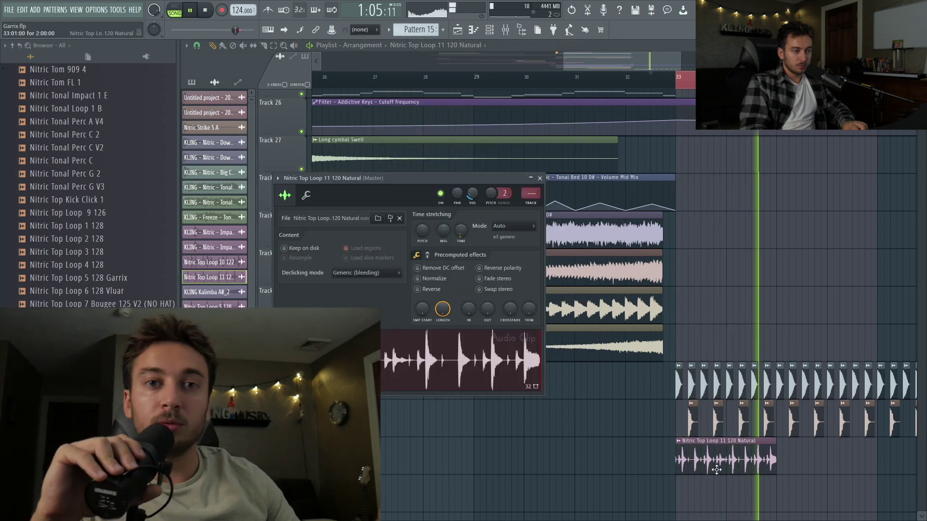
{"action": "left_click", "coordinate": [797, 463]}
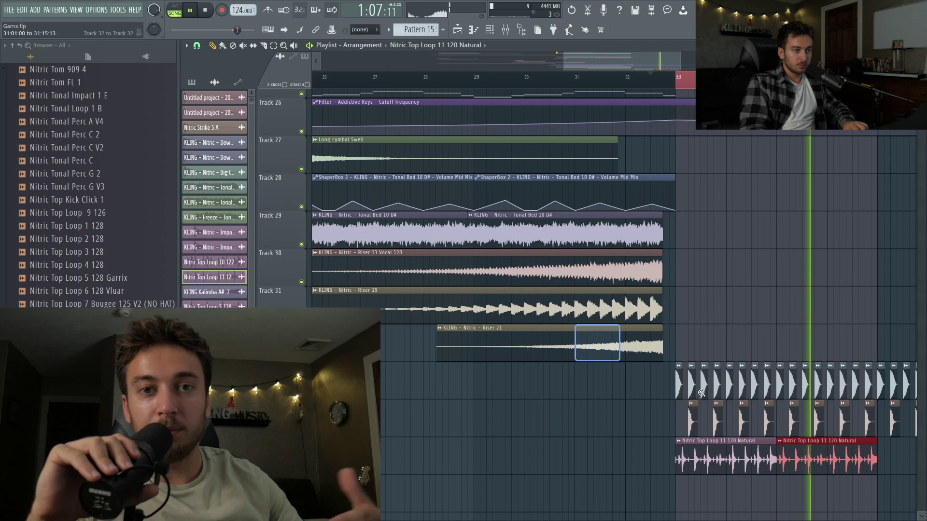
- Route the KLING - Nitric - Kick 04 channel to mixer track 22, set its fader to -4.4 dB and play the result
{"action": "scroll", "coordinate": [620, 207], "scroll_direction": "up", "scroll_amount": 3}
{"action": "key", "text": "space"}
{"action": "double_click", "coordinate": [612, 211]}
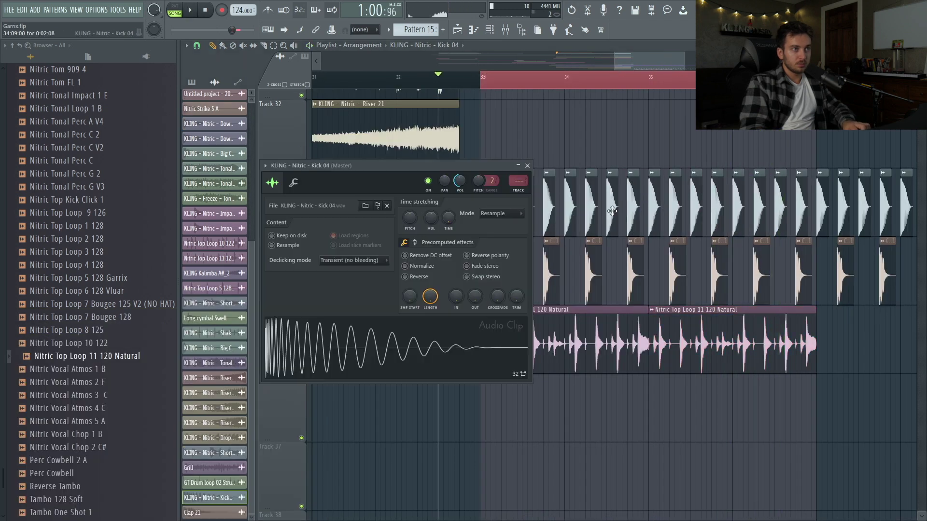
{"action": "key", "text": "ctrl+l"}
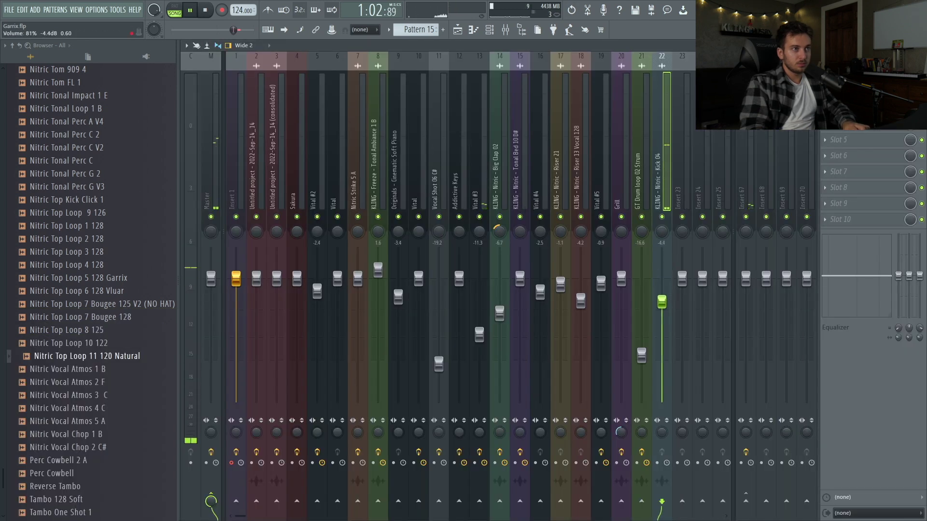
{"action": "key", "text": "F9"}
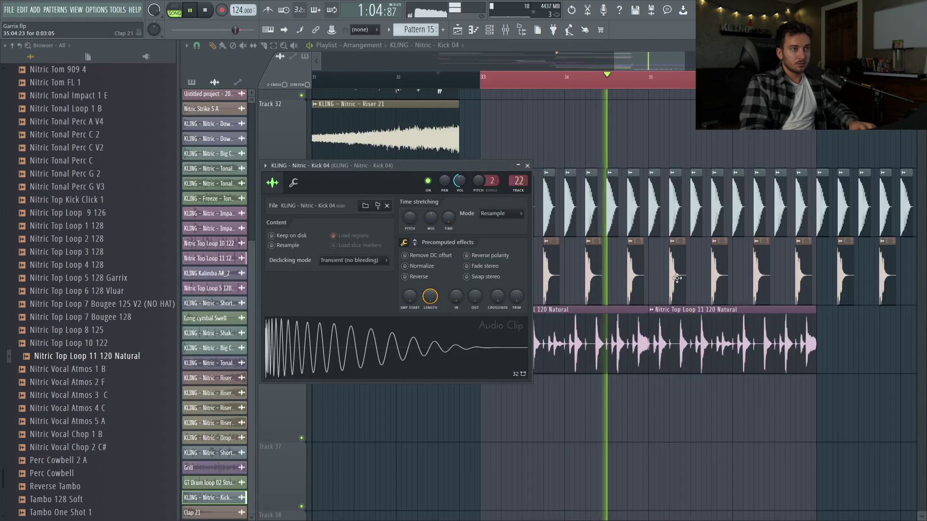
{"action": "key", "text": "space"}
{"action": "key", "text": "Escape"}
{"action": "key", "text": "space"}
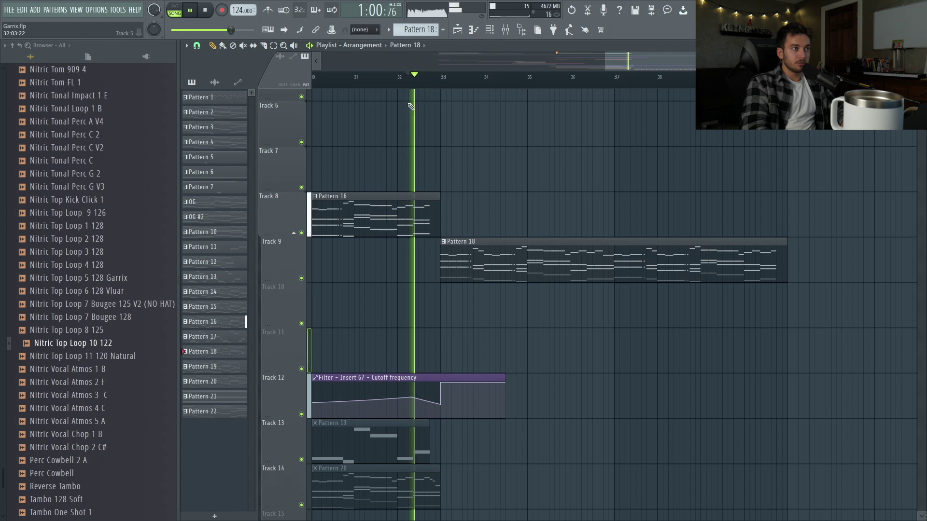
{"action": "scroll", "coordinate": [478, 300], "scroll_direction": "down", "scroll_amount": 4}
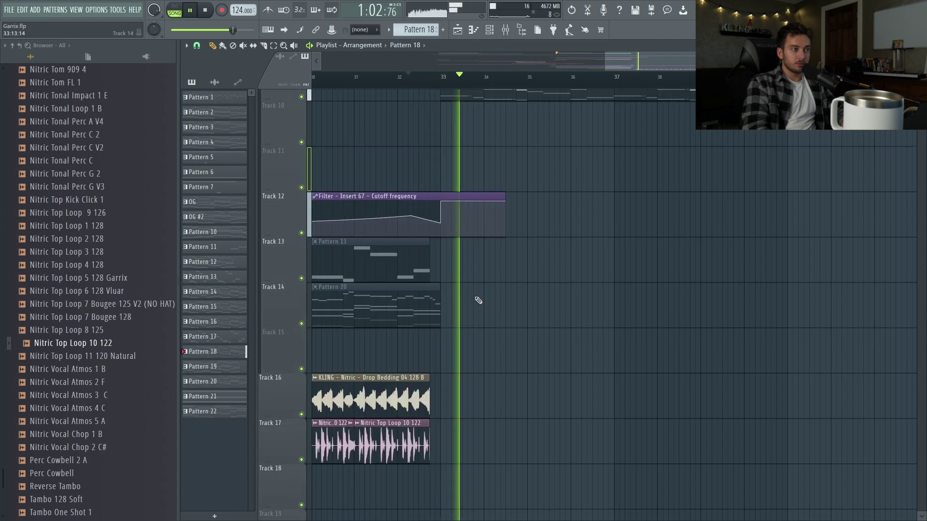
{"action": "scroll", "coordinate": [478, 300], "scroll_direction": "up", "scroll_amount": 4}
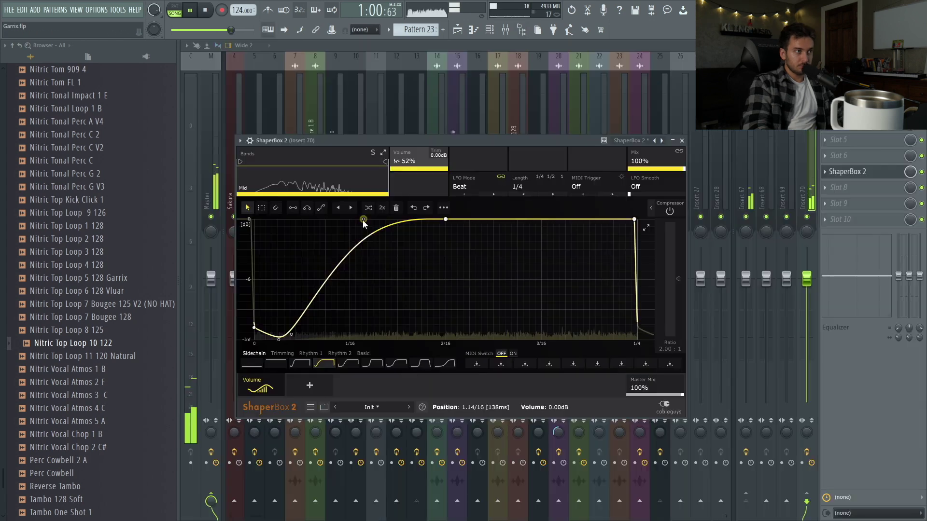
- Try straightening the ShaperBox 2 volume curve on Insert 70, and switch between its Sidechain preset curves
{"action": "left_click_drag", "start_coordinate": [372, 249], "coordinate": [375, 259]}
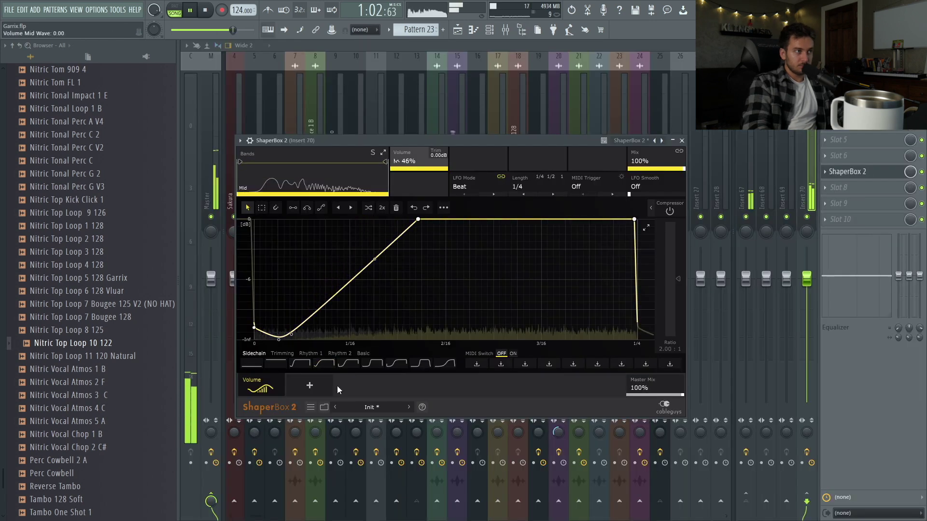
{"action": "left_click", "coordinate": [322, 367]}
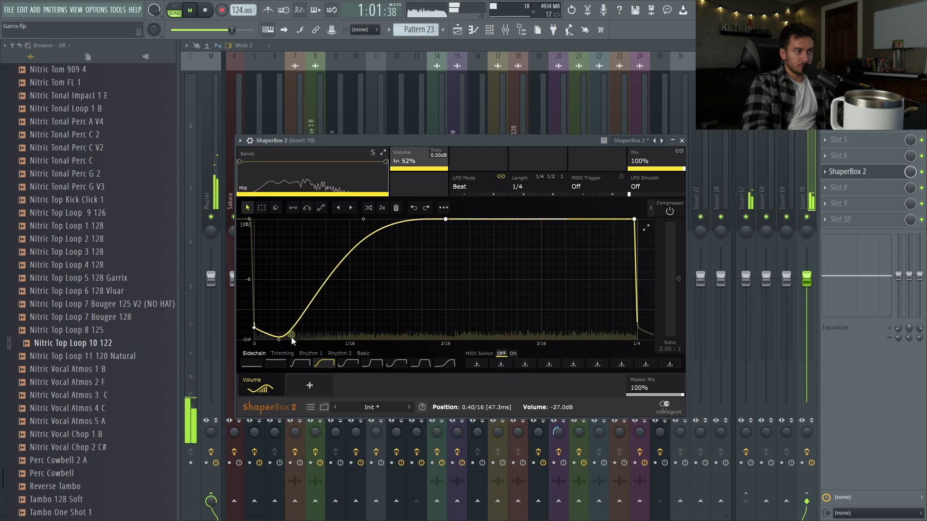
{"action": "left_click", "coordinate": [348, 364]}
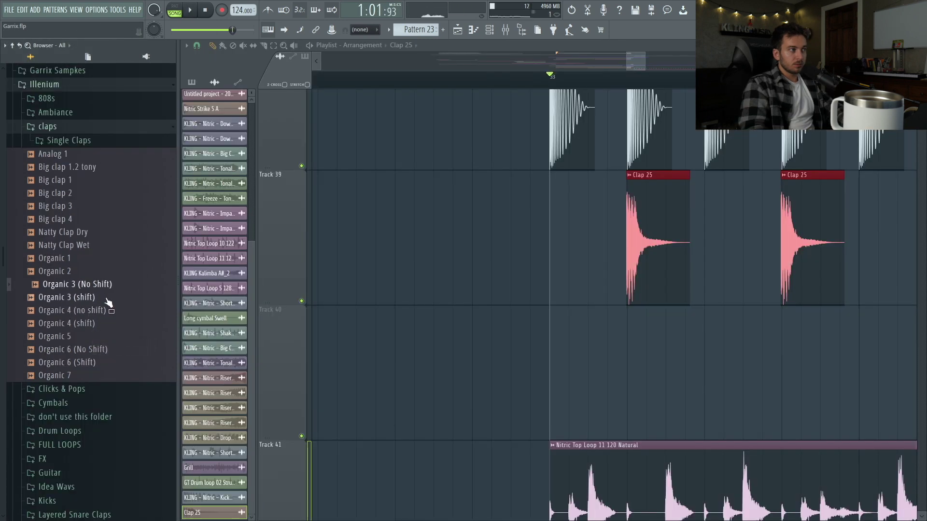
- Add the Organic 3 (No Shift) clap on Track 40 under the Clap 25 hits and repeat it across four bars
{"action": "left_click_drag", "start_coordinate": [109, 303], "coordinate": [616, 379]}
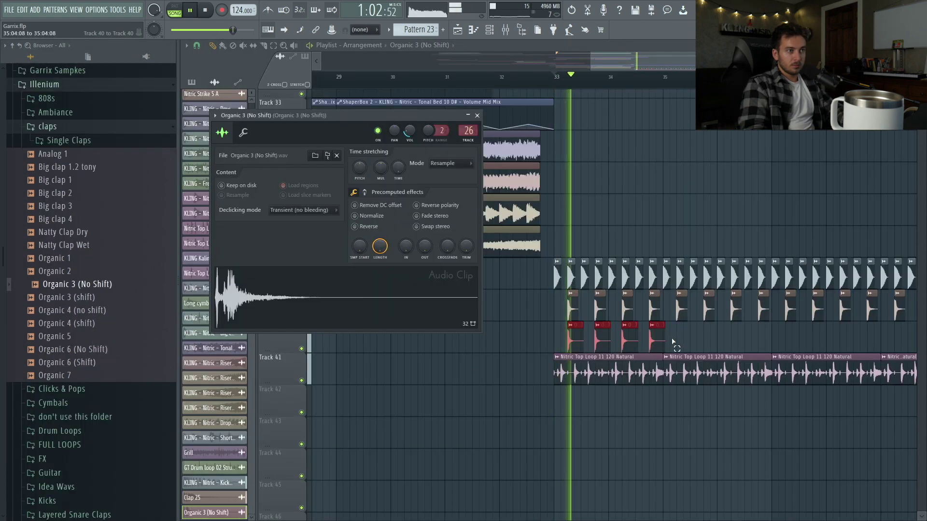
{"action": "key", "text": "Escape"}
{"action": "left_click_drag", "start_coordinate": [570, 340], "coordinate": [685, 345]}
{"action": "double_click", "coordinate": [683, 345]}
{"action": "key", "text": "Escape"}
{"action": "key", "text": "ctrl+d"}
{"action": "key", "text": "space"}
{"action": "key", "text": "space"}
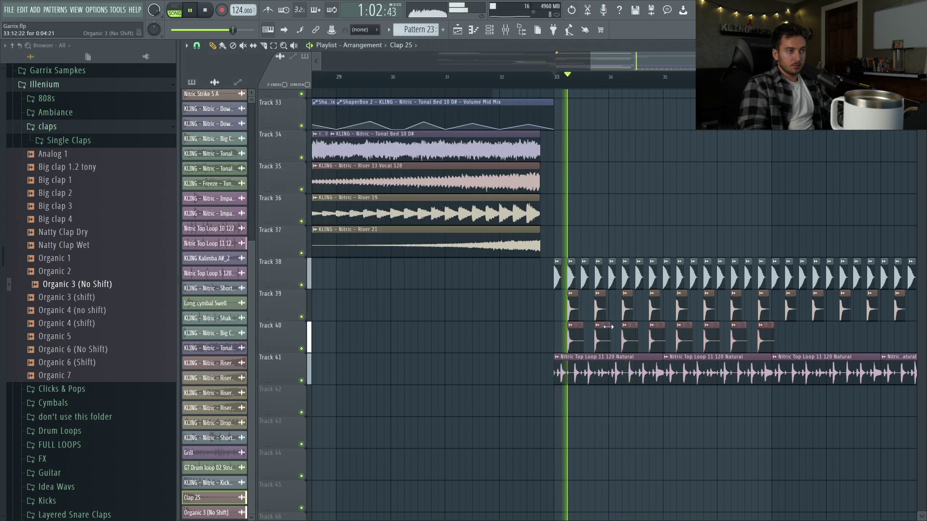
- Route the Organic 3 (No Shift) clap to mixer track 26 and lower its fader to -4.2 dB
{"action": "double_click", "coordinate": [603, 337]}
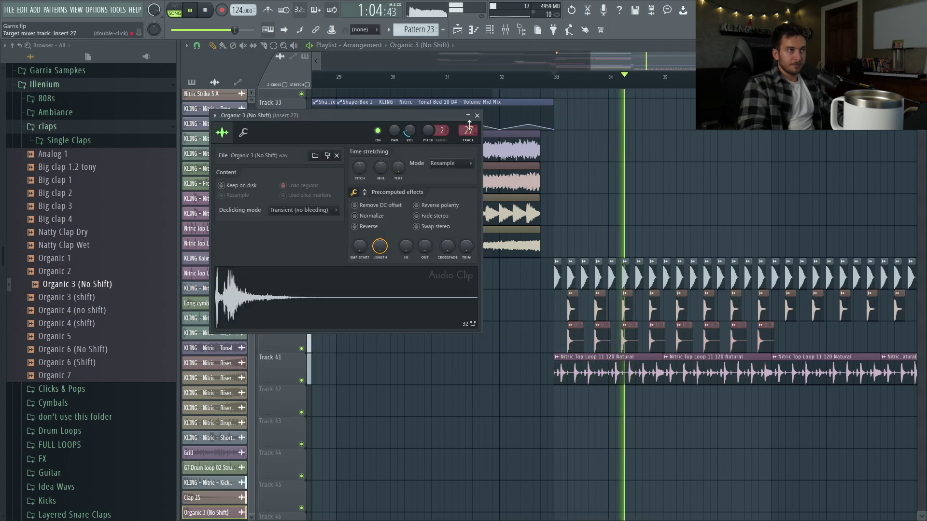
{"action": "key", "text": "F9"}
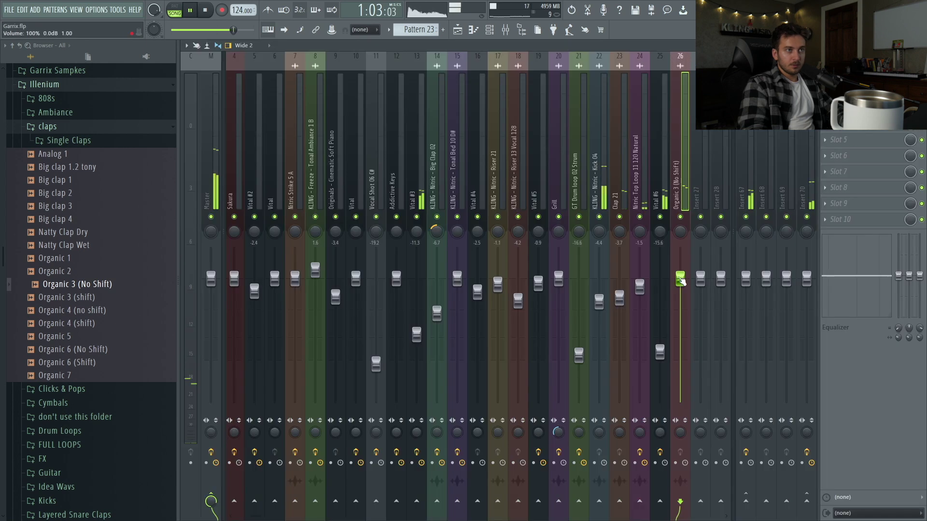
{"action": "key", "text": "F9"}
- Trim the opening Pattern 18 and Pattern 23 pieces at bar 33 and set a playback range starting there
{"action": "key", "text": "space"}
{"action": "key", "text": "space"}
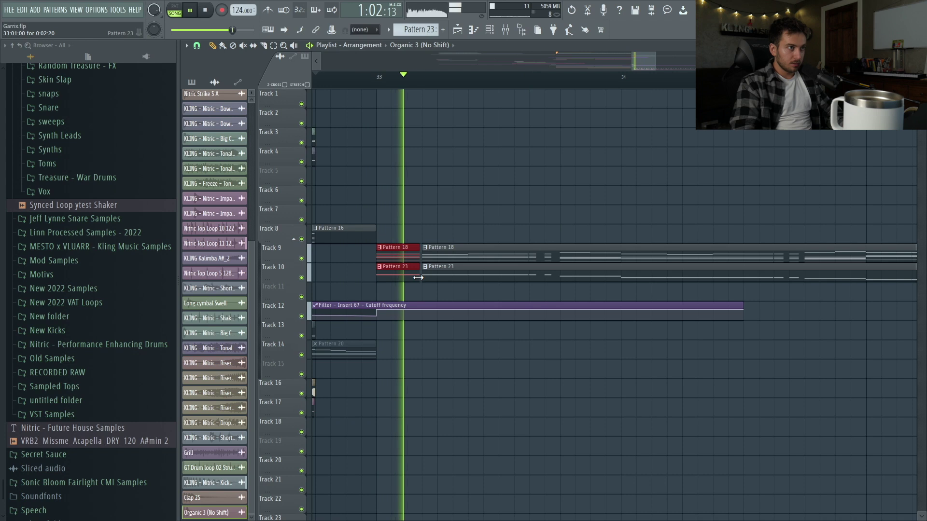
{"action": "left_click", "coordinate": [415, 202]}
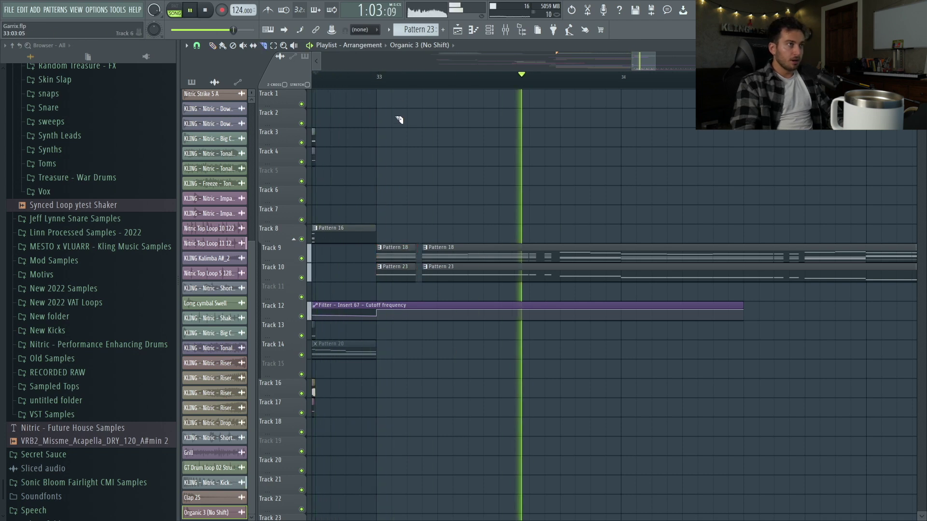
{"action": "left_click_drag", "start_coordinate": [377, 83], "coordinate": [782, 97]}
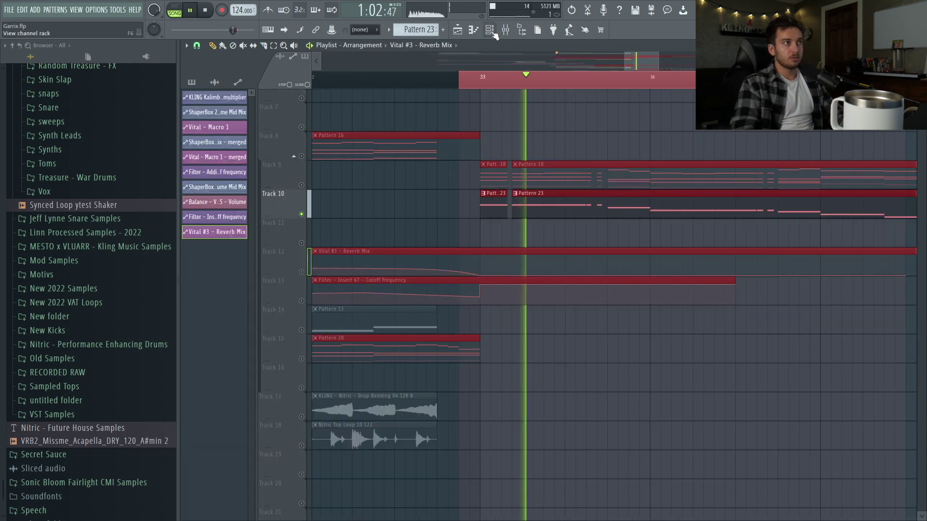
- Create an automation clip for the channel pitch of Vital #6
{"action": "left_click", "coordinate": [521, 30]}
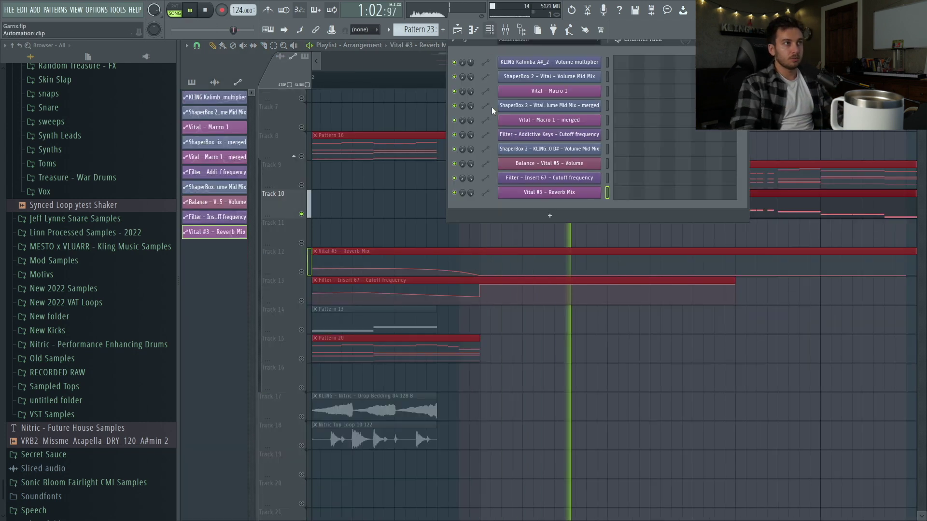
{"action": "left_click", "coordinate": [528, 41]}
{"action": "left_click", "coordinate": [531, 72]}
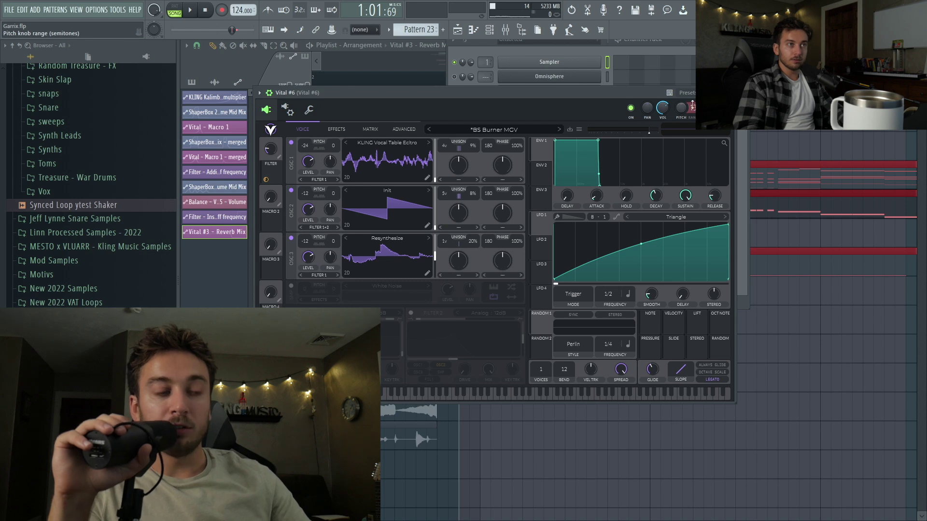
{"action": "right_click", "coordinate": [681, 113]}
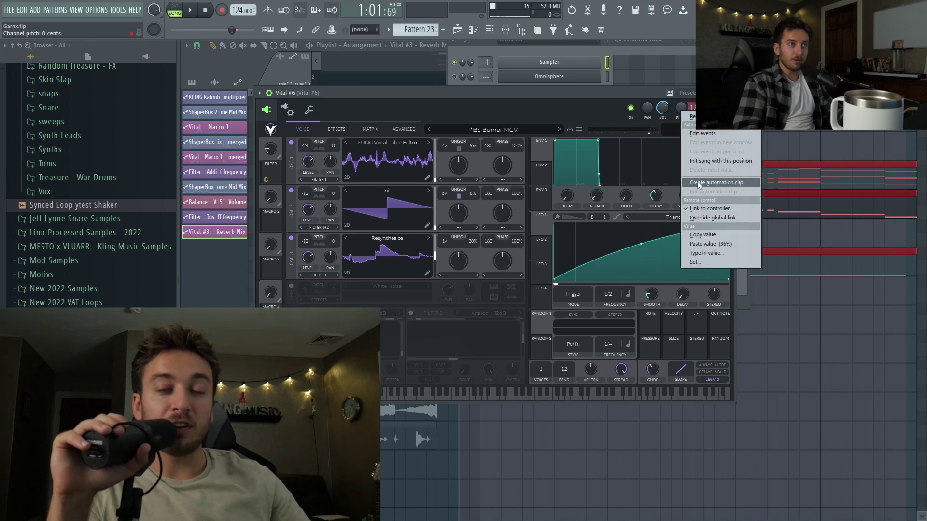
{"action": "left_click", "coordinate": [714, 182]}
{"action": "left_click", "coordinate": [743, 40]}
{"action": "left_click", "coordinate": [727, 93]}
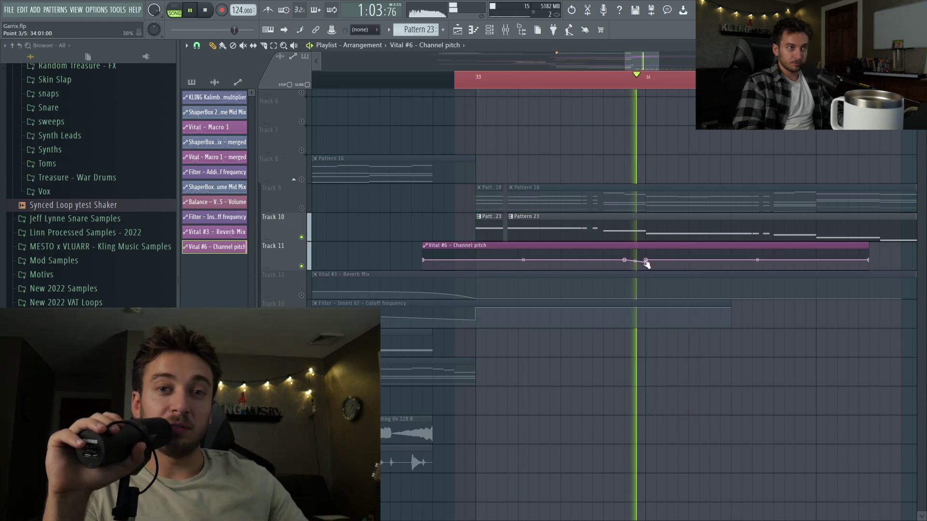
- Dip the Vital #6 pitch curve just before bar 34, chop another short piece of Patterns 18 and 23 in bar 33, and play it
{"action": "scroll", "coordinate": [667, 273], "scroll_direction": "up", "scroll_amount": 3}
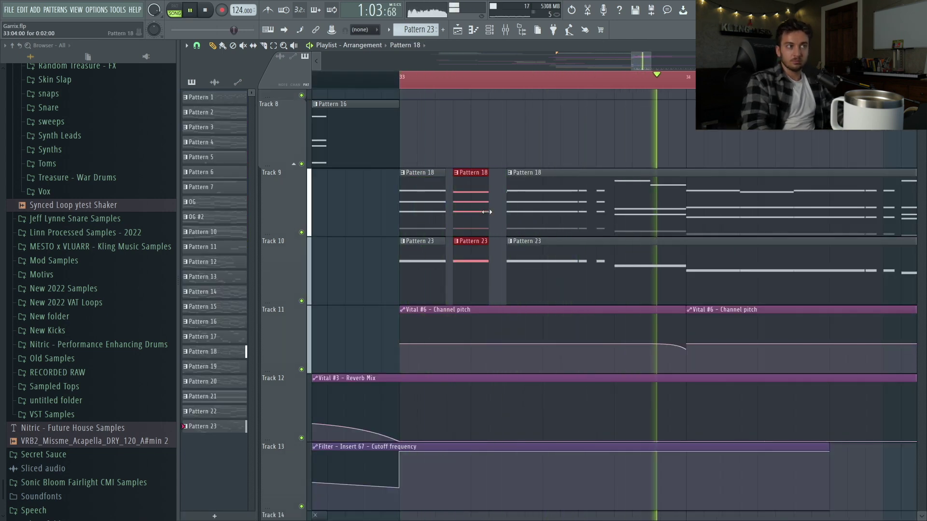
{"action": "key", "text": "F6"}
{"action": "left_click", "coordinate": [693, 65]}
{"action": "key", "text": "space"}
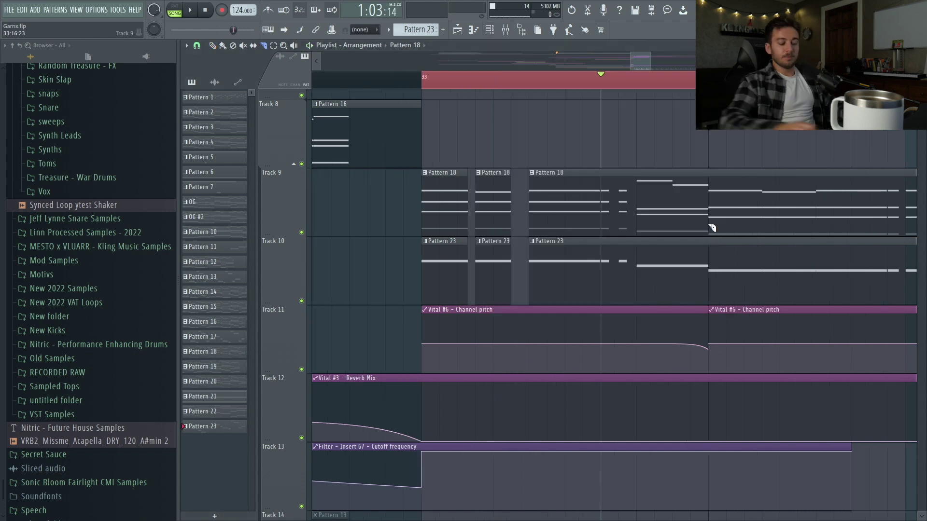
{"action": "key", "text": "space"}
{"action": "key", "text": "space"}
- Add another Vital instrument channel for Pattern 18
{"action": "key", "text": "F6"}
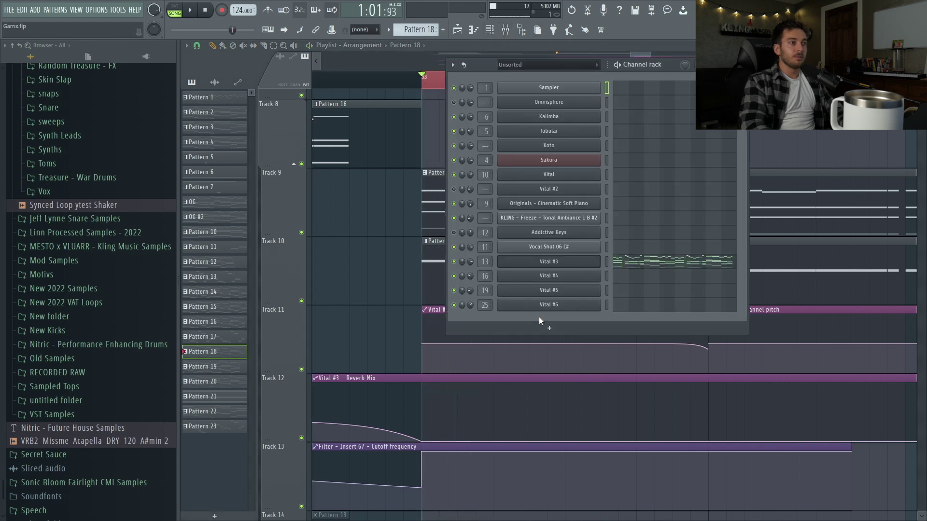
{"action": "left_click", "coordinate": [549, 328]}
{"action": "left_click", "coordinate": [671, 182]}
{"action": "key", "text": "Escape"}
{"action": "left_click", "coordinate": [549, 328]}
{"action": "left_click", "coordinate": [618, 192]}
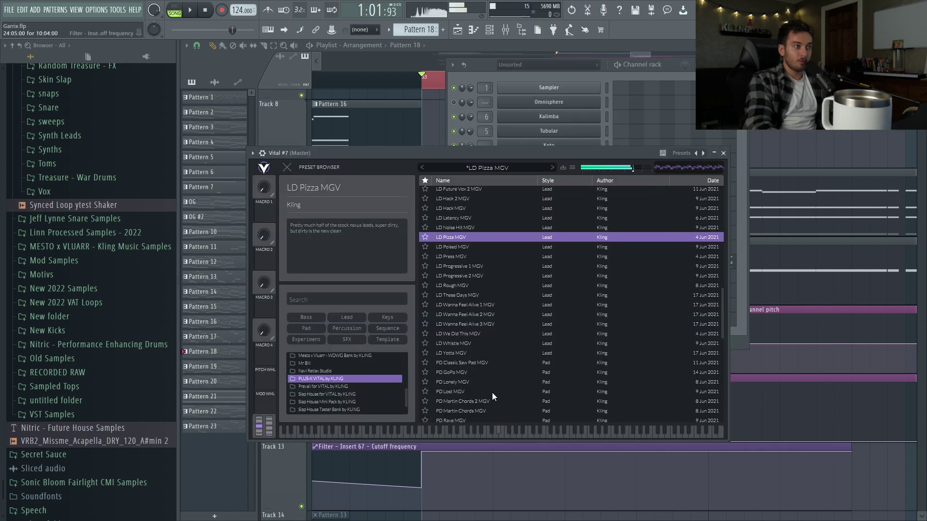
- Audition LD Poised MGV and LD Future Vox 2 MGV on the new Vital, and load LD Pizza MGV for the melody
{"action": "left_click", "coordinate": [468, 247]}
{"action": "left_click", "coordinate": [503, 433]}
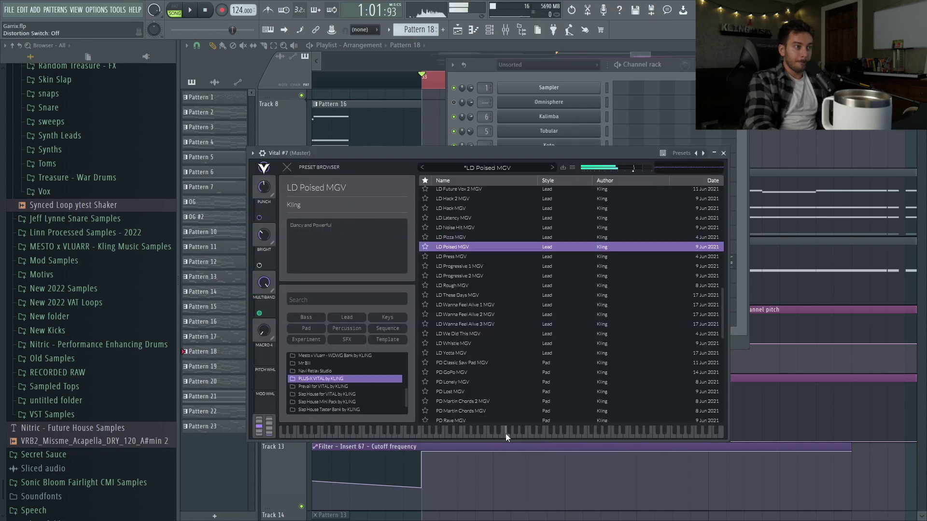
{"action": "key", "text": "space"}
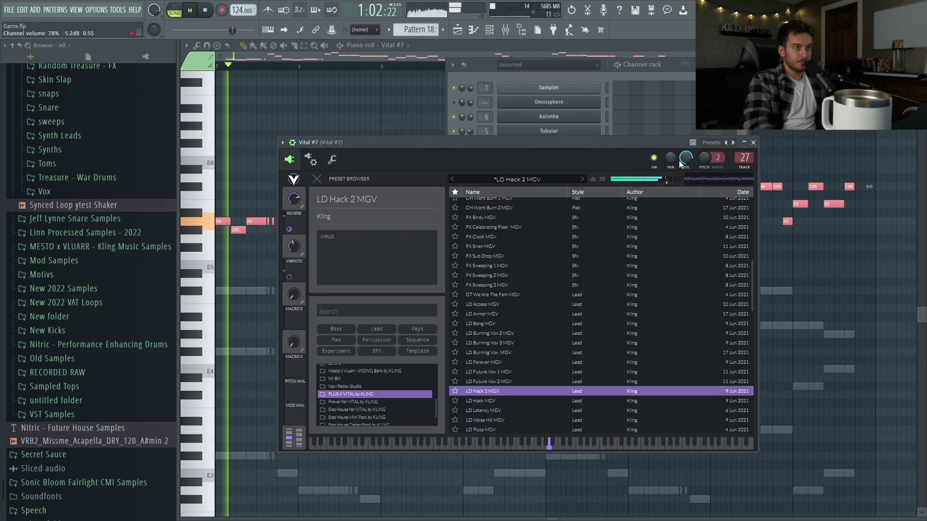
{"action": "left_click", "coordinate": [508, 382]}
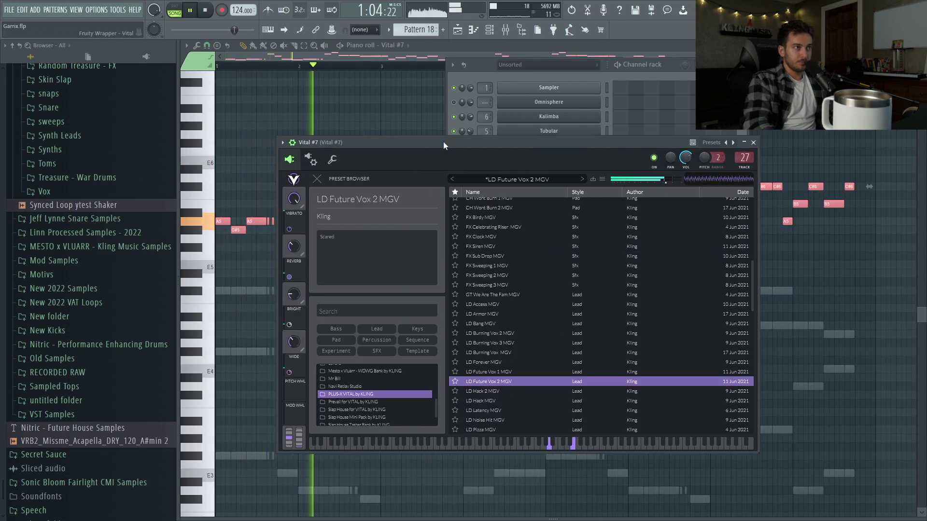
{"action": "left_click_drag", "start_coordinate": [399, 143], "coordinate": [408, 143]}
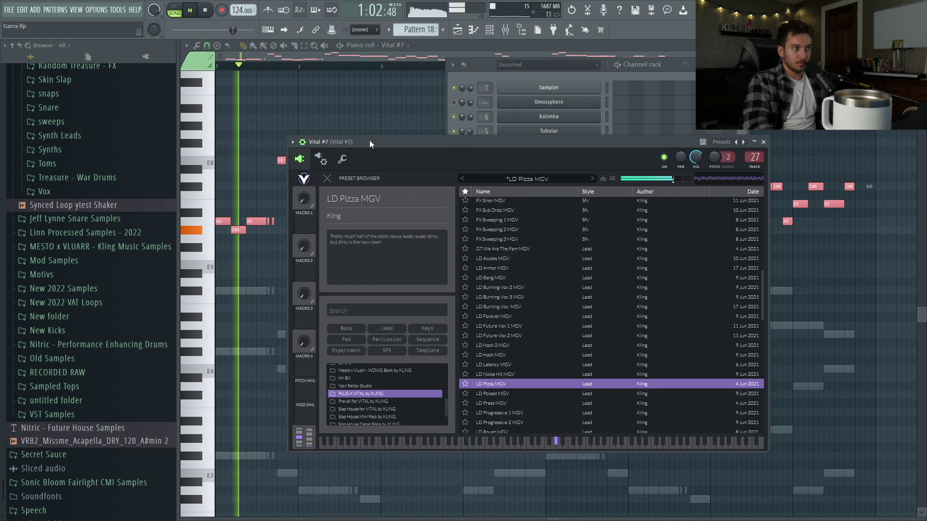
- Set Vital #7's mixer fader to -11.4 dB, and toggle its reverb off and on with the mix at 37.5%
{"action": "left_click", "coordinate": [328, 178]}
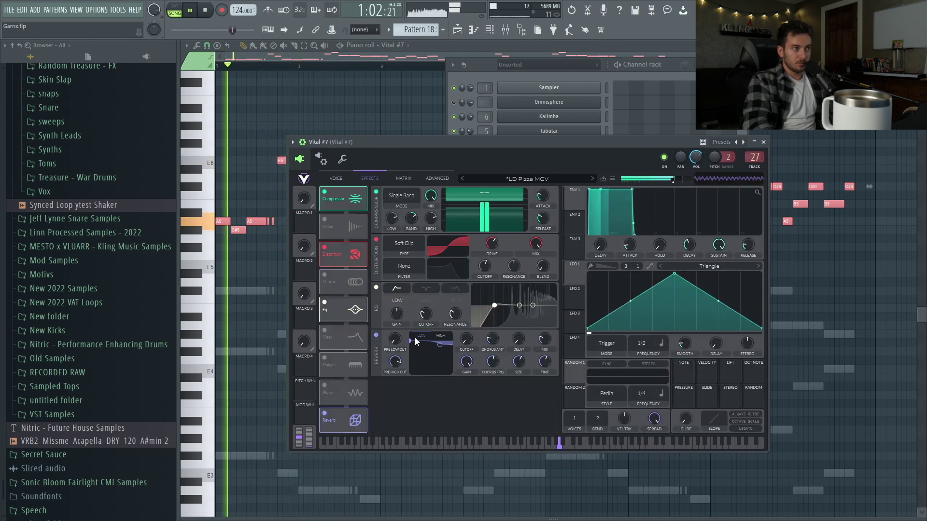
{"action": "left_click", "coordinate": [377, 334]}
{"action": "double_click", "coordinate": [752, 155]}
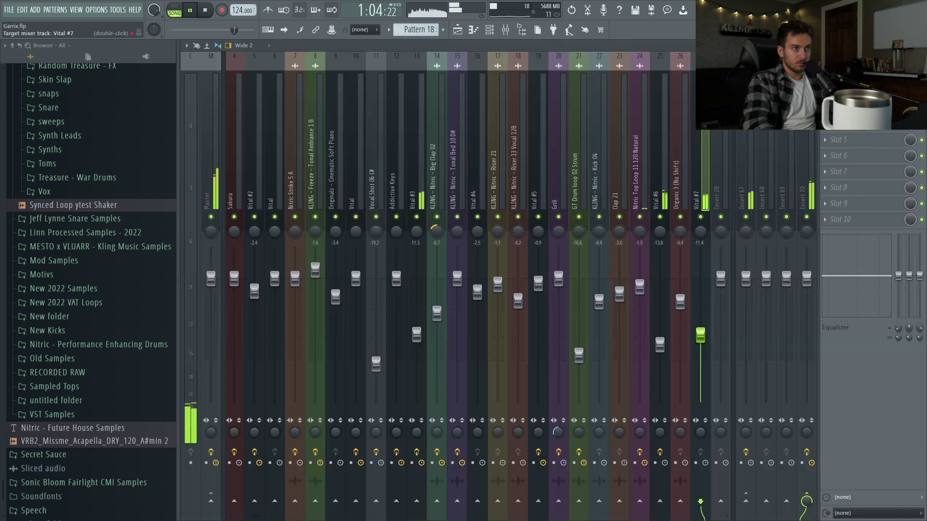
{"action": "key", "text": "F9"}
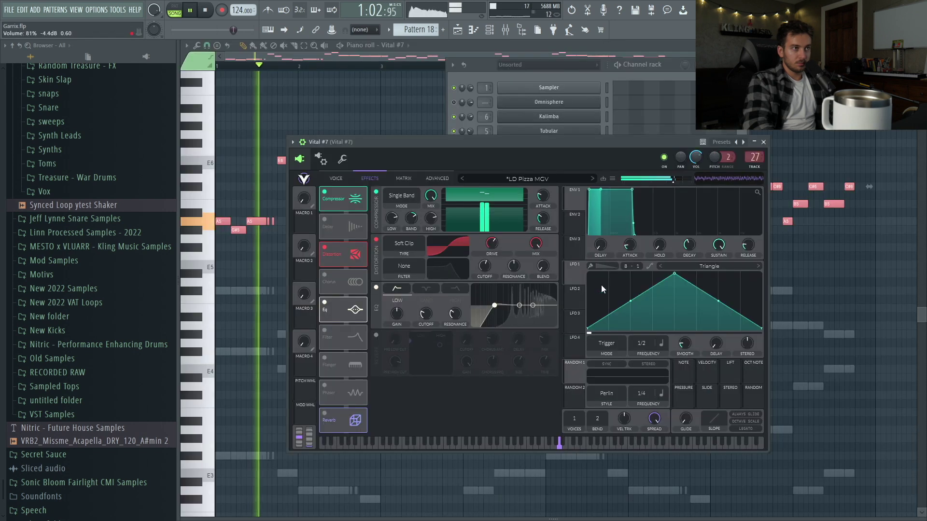
{"action": "left_click", "coordinate": [376, 336]}
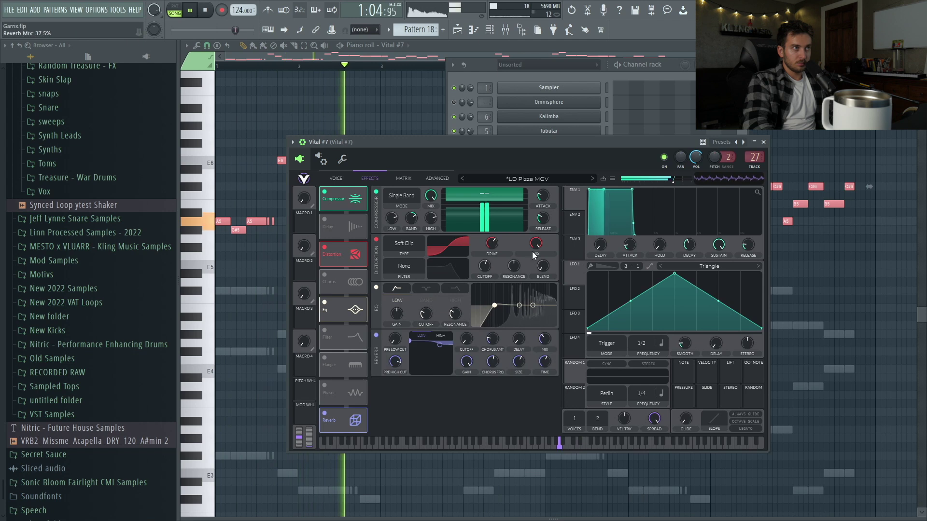
- Layer another Vital on mixer track 28 with the melody an octave higher, at 47% channel volume
{"action": "key", "text": "Escape"}
{"action": "left_click", "coordinate": [489, 30]}
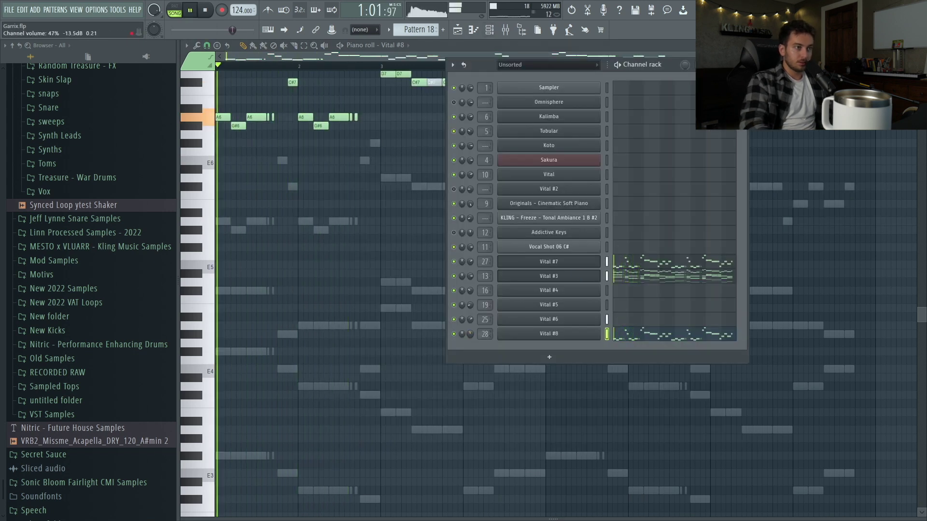
{"action": "left_click", "coordinate": [582, 334]}
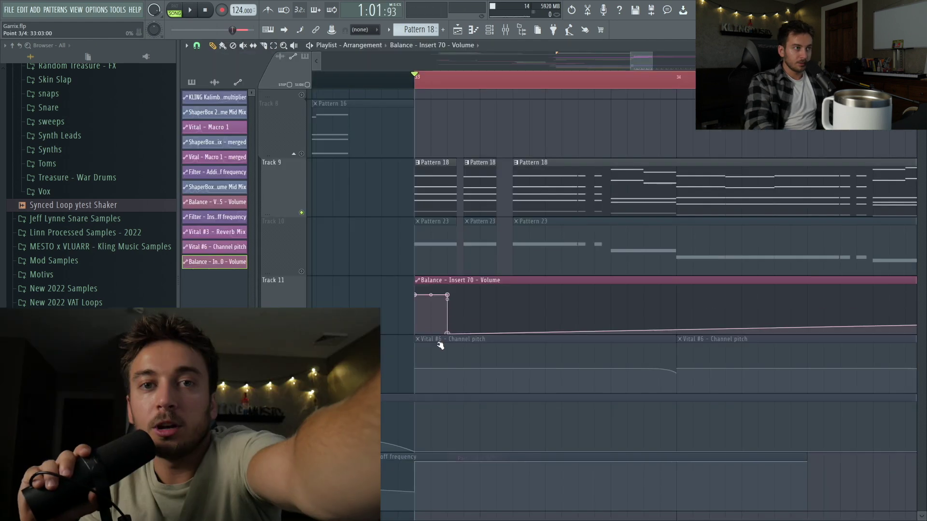
- Complete the first silent gap in the Balance - Insert 70 volume automation, restoring the level where the second Pattern 18 piece starts
{"action": "right_click", "coordinate": [464, 328]}
{"action": "right_click", "coordinate": [464, 310]}
{"action": "left_click_drag", "start_coordinate": [463, 310], "coordinate": [464, 334]}
{"action": "right_click", "coordinate": [466, 305]}
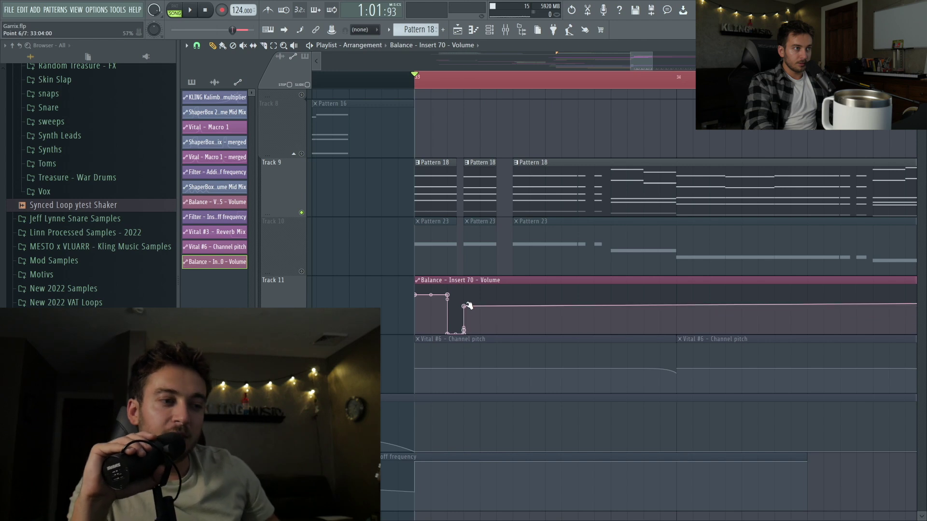
{"action": "right_click", "coordinate": [464, 305]}
- Try dropping the Insert 70 volume automation to zero midway through the second Pattern 18 piece, and undo the drop
{"action": "left_click", "coordinate": [475, 348]}
{"action": "right_click", "coordinate": [480, 296]}
{"action": "left_click", "coordinate": [488, 349]}
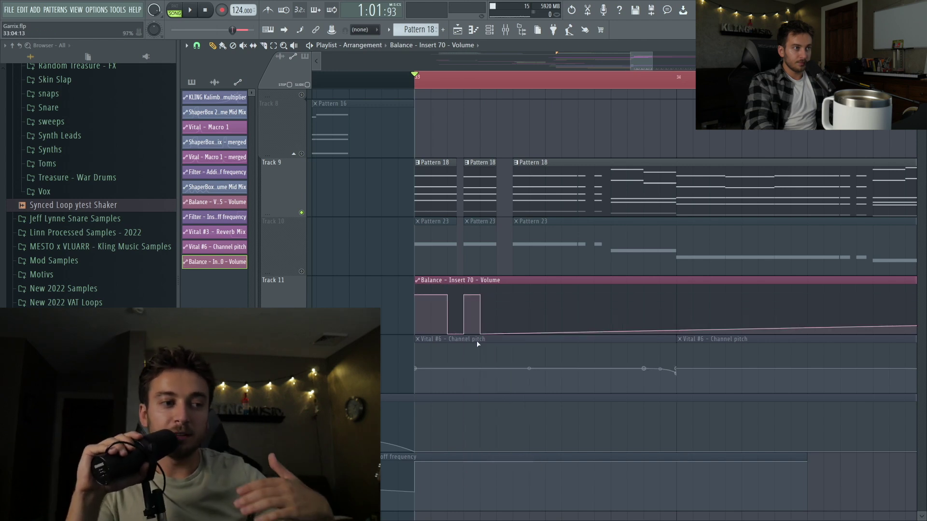
{"action": "key", "text": "ctrl+z"}
- Add a second silent gap to the Insert 70 volume automation, between the second and third Pattern 18 pieces
{"action": "right_click", "coordinate": [496, 297]}
{"action": "right_click", "coordinate": [496, 296]}
{"action": "left_click", "coordinate": [510, 317]}
{"action": "right_click", "coordinate": [496, 333]}
{"action": "right_click", "coordinate": [512, 334]}
{"action": "right_click", "coordinate": [513, 310]}
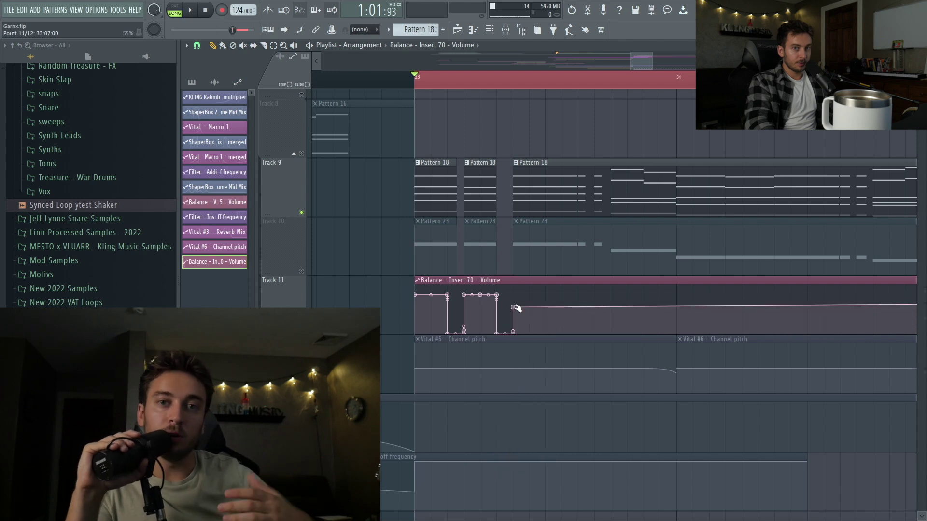
{"action": "right_click", "coordinate": [514, 307]}
- Play the soloed volume gaps, unsolo the tracks, and play the full mix from a range starting shortly before bar 33
{"action": "key", "text": "space"}
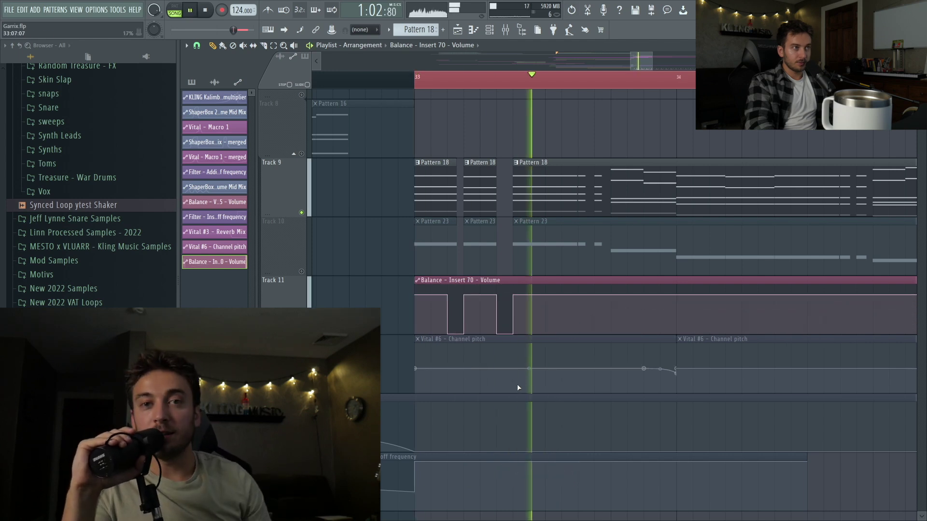
{"action": "key", "text": "space"}
{"action": "right_click", "coordinate": [304, 273]}
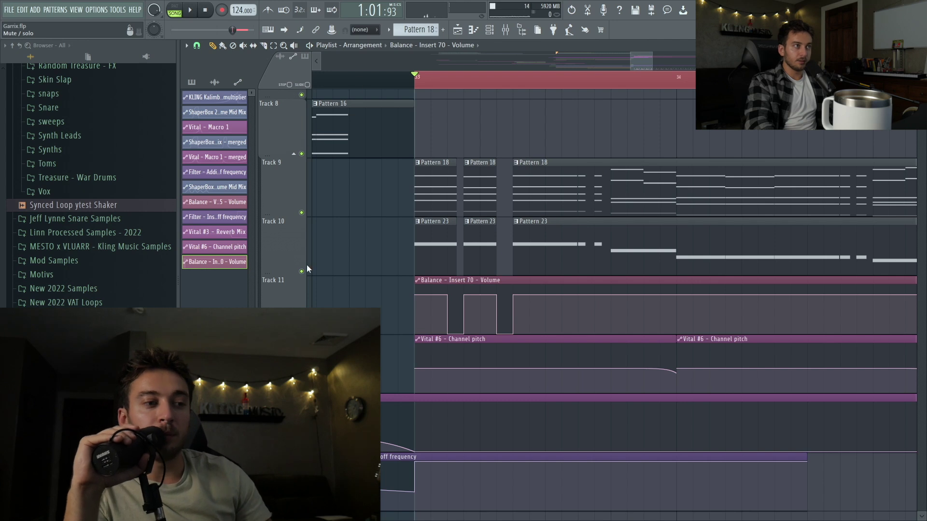
{"action": "scroll", "coordinate": [372, 79], "scroll_direction": "left", "scroll_amount": 1}
{"action": "right_click", "coordinate": [378, 79]}
{"action": "key", "text": "space"}
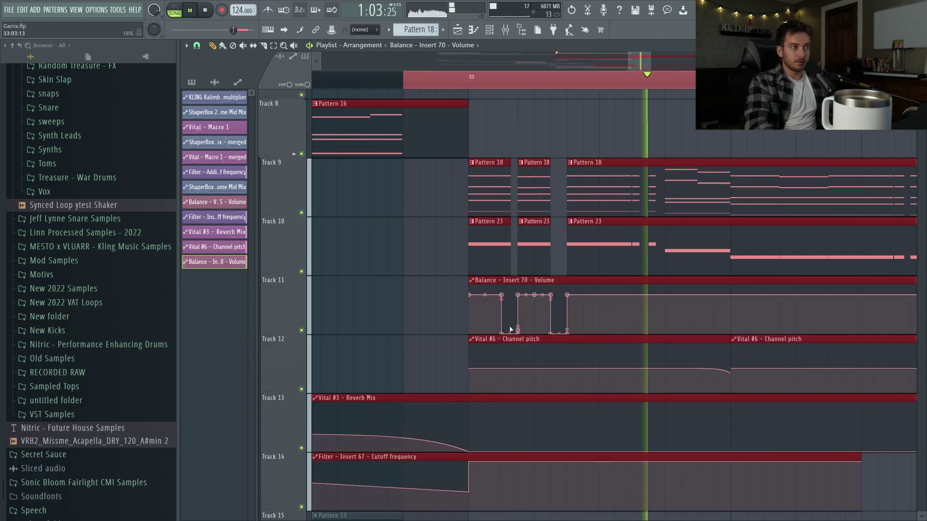
- Reshape both gaps in the Insert 70 volume automation into curved fades and play the drop
{"action": "key", "text": "space"}
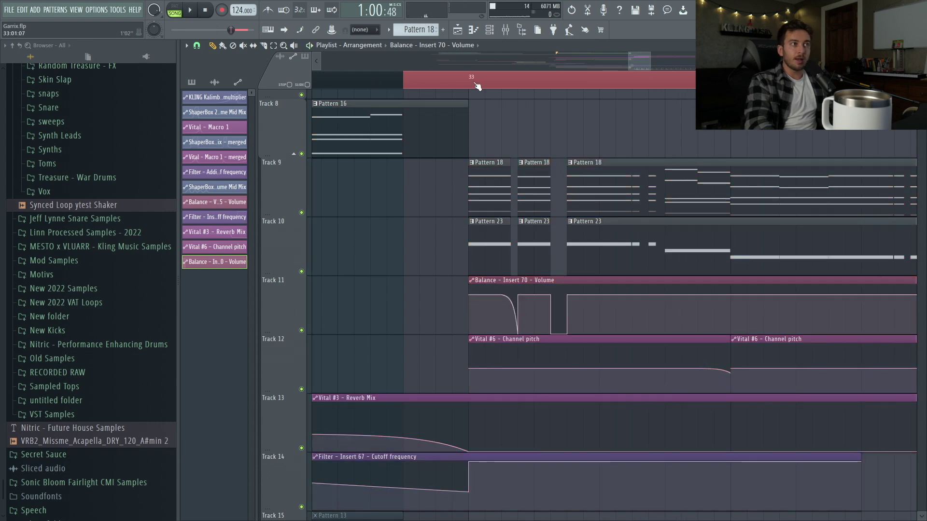
{"action": "key", "text": "space"}
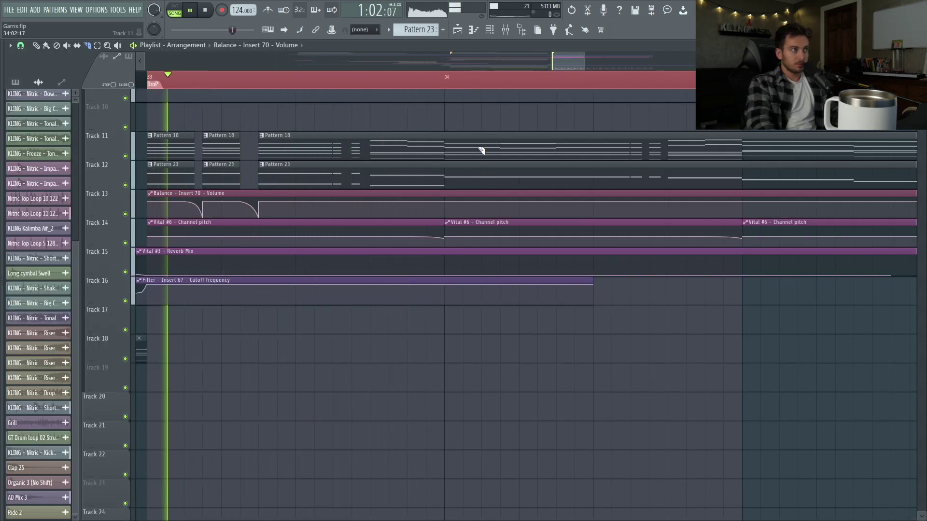
{"action": "key", "text": "space"}
{"action": "key", "text": "space"}
- Chop Pattern 18 and Pattern 23 into short pieces with gaps just after bar 34, and play the result
{"action": "left_click_drag", "start_coordinate": [502, 145], "coordinate": [489, 170]}
{"action": "key", "text": "space"}
{"action": "left_click_drag", "start_coordinate": [556, 130], "coordinate": [530, 170]}
{"action": "key", "text": "space"}
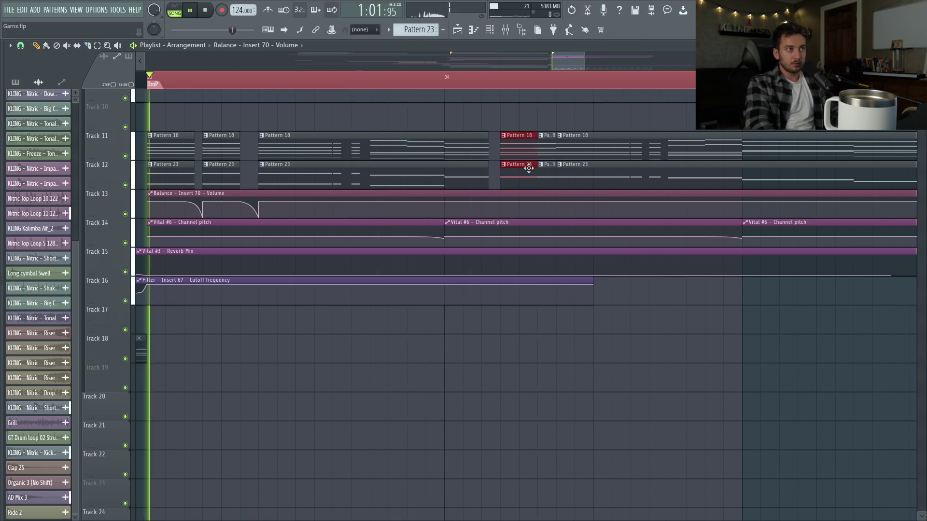
{"action": "left_click", "coordinate": [585, 425]}
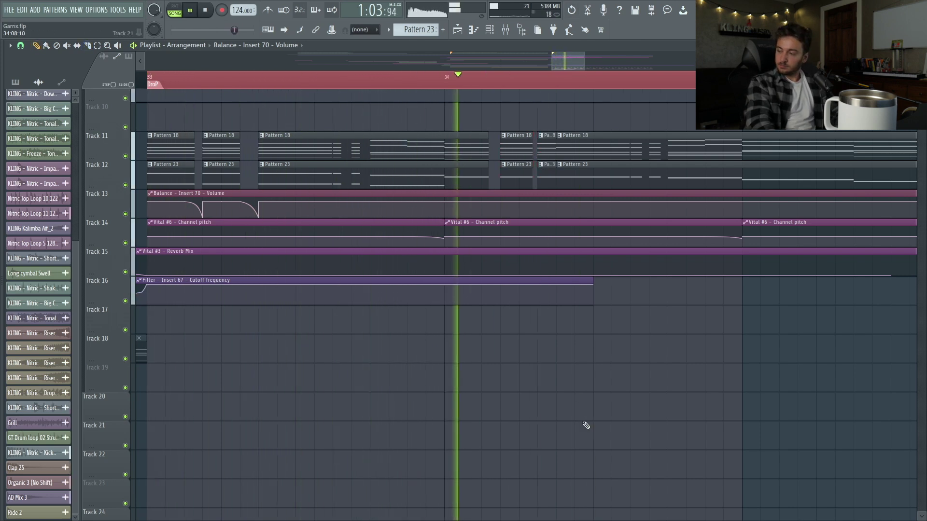
- Raise the Vital #3 Reverb Mix automation to a flat, higher level between bars 35 and 37
{"action": "key", "text": "space"}
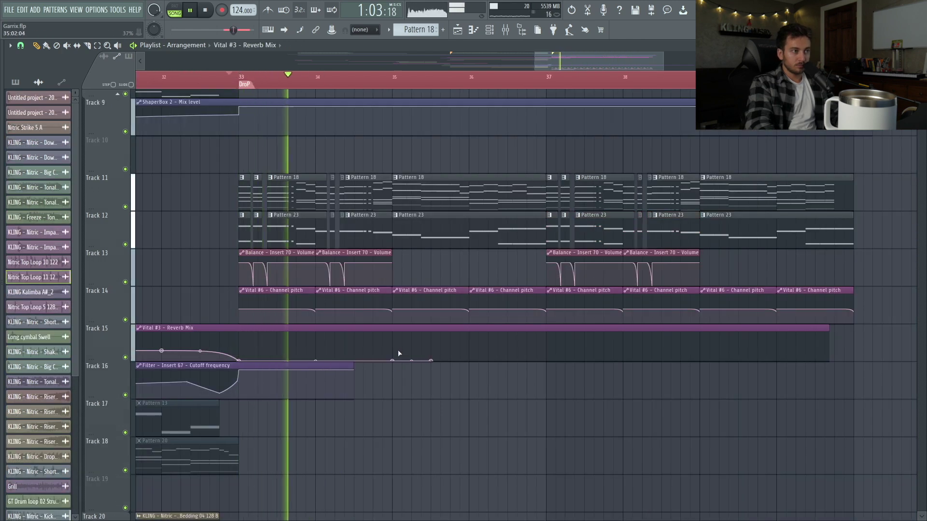
{"action": "left_click_drag", "start_coordinate": [399, 353], "coordinate": [545, 354]}
{"action": "right_click", "coordinate": [432, 361], "text": "alt"}
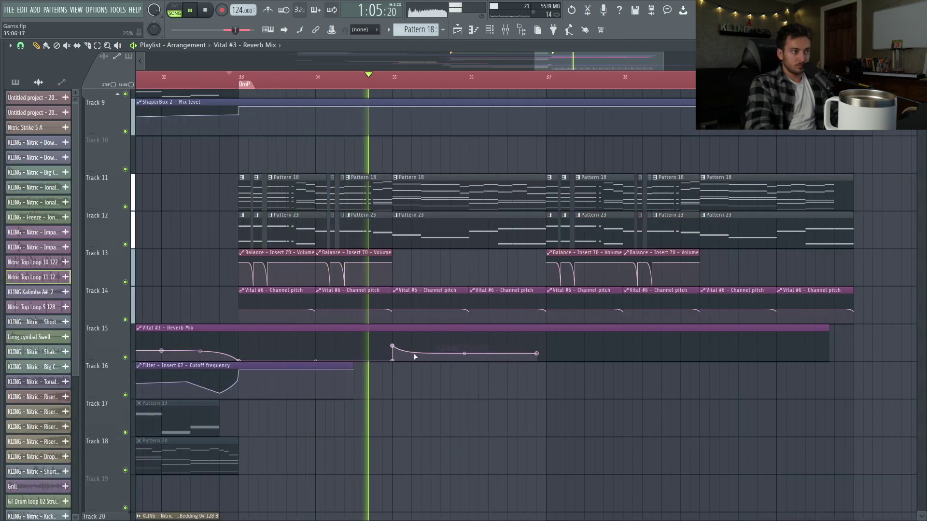
{"action": "left_click_drag", "start_coordinate": [393, 346], "coordinate": [393, 353]}
{"action": "left_click_drag", "start_coordinate": [536, 354], "coordinate": [546, 353]}
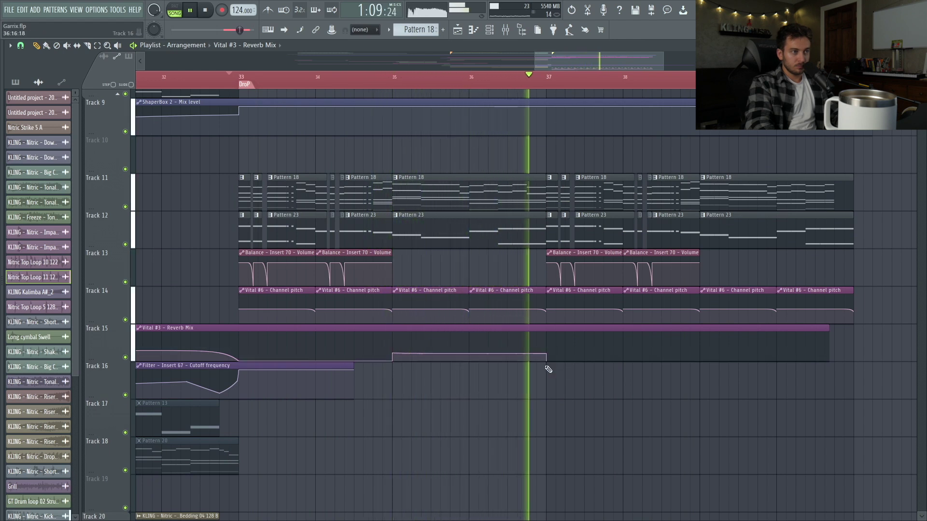
- Add a second raised section to the Vital #3 Reverb Mix automation, starting at bar 39
{"action": "right_click", "coordinate": [699, 361]}
{"action": "right_click", "coordinate": [700, 355]}
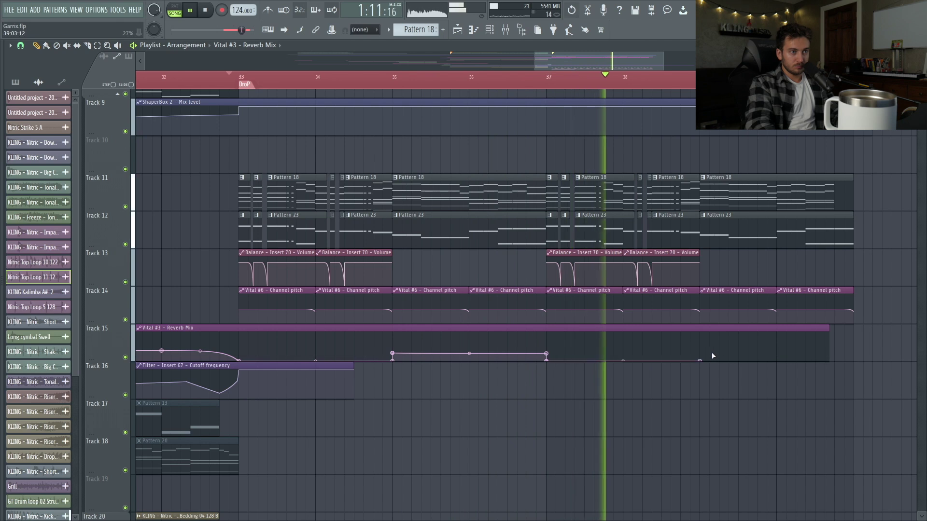
{"action": "right_click", "coordinate": [828, 350]}
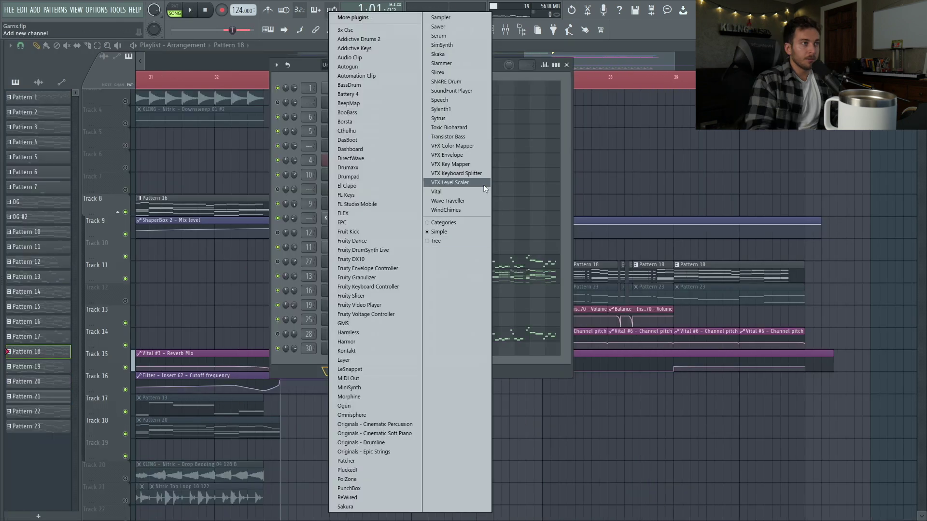
- Add another Vital channel for Pattern 18's chords using the CH Delivery MGV preset, and open its synth window during playback
{"action": "left_click", "coordinate": [457, 190]}
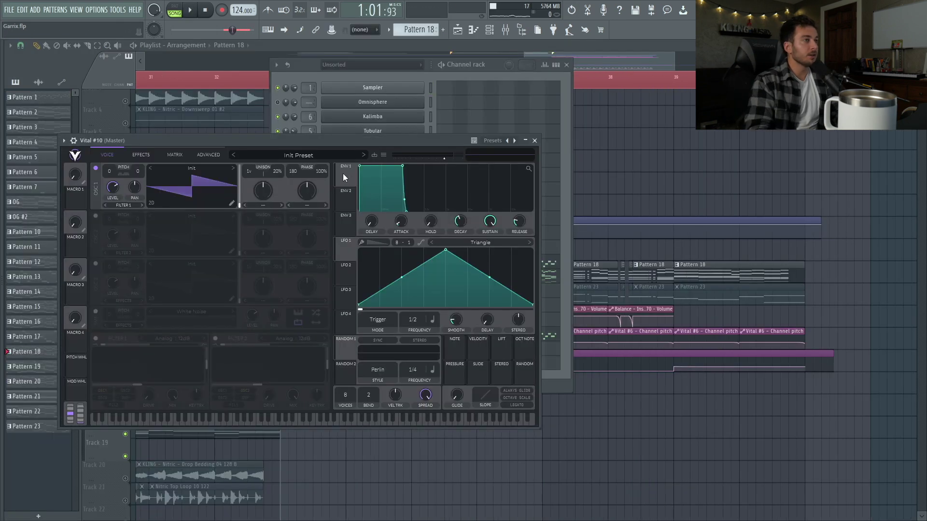
{"action": "left_click", "coordinate": [343, 173]}
{"action": "left_click_drag", "start_coordinate": [112, 138], "coordinate": [260, 141]}
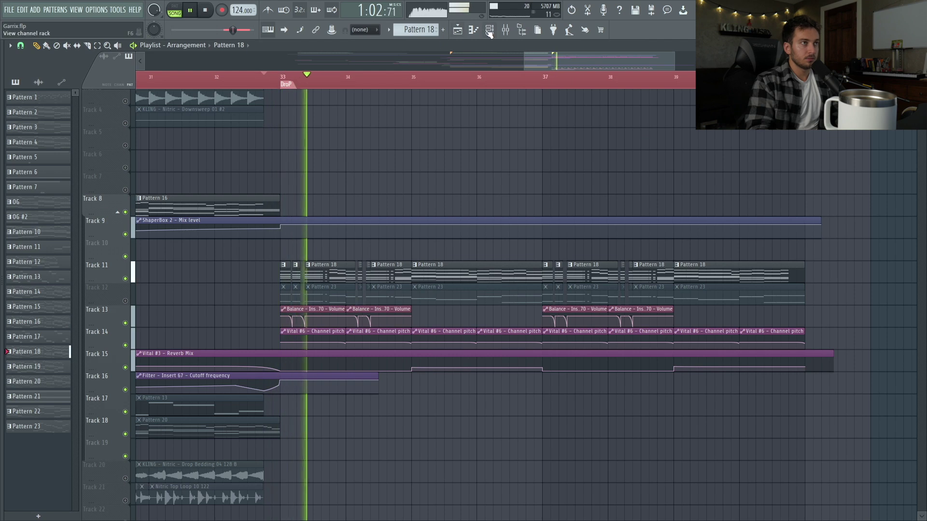
{"action": "left_click", "coordinate": [489, 30]}
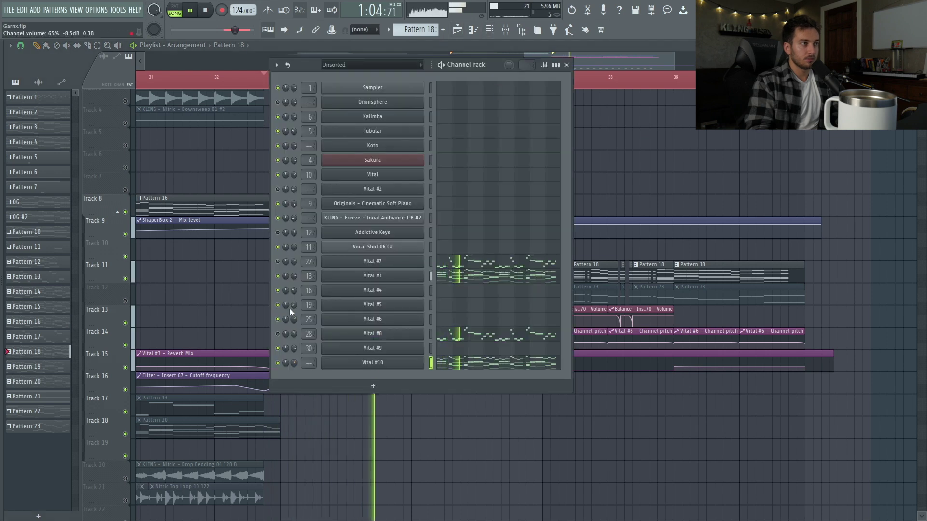
{"action": "left_click", "coordinate": [343, 366]}
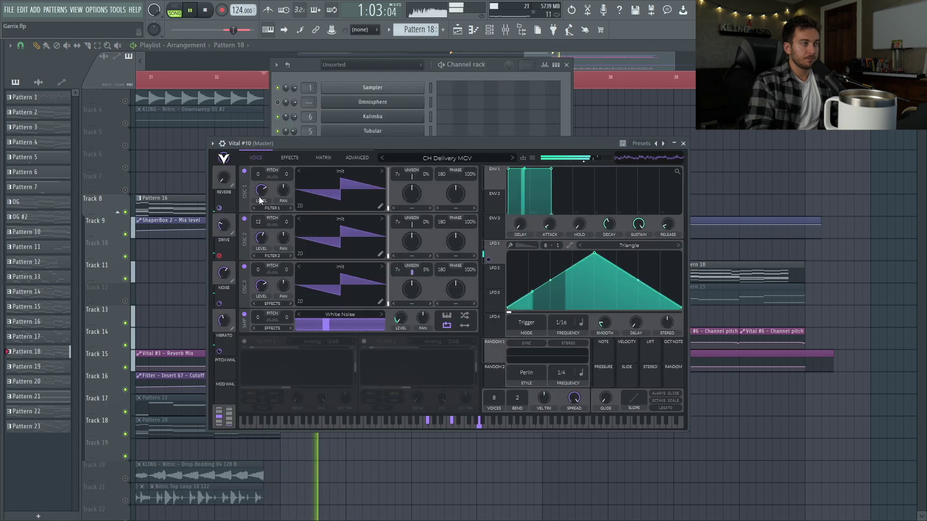
- Route the Vital #10 mixer track to the Chords/Mid Bass bus
{"action": "key", "text": "F9"}
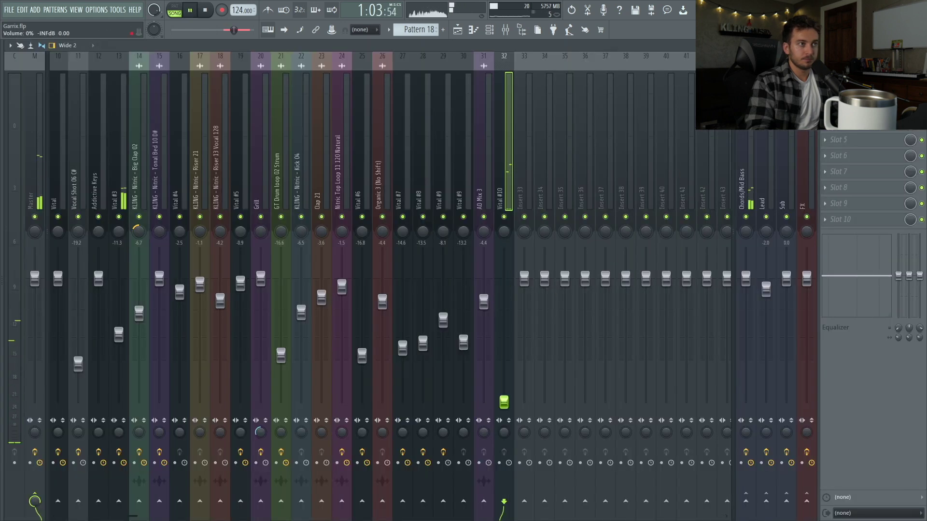
{"action": "right_click", "coordinate": [745, 500]}
{"action": "left_click", "coordinate": [777, 485]}
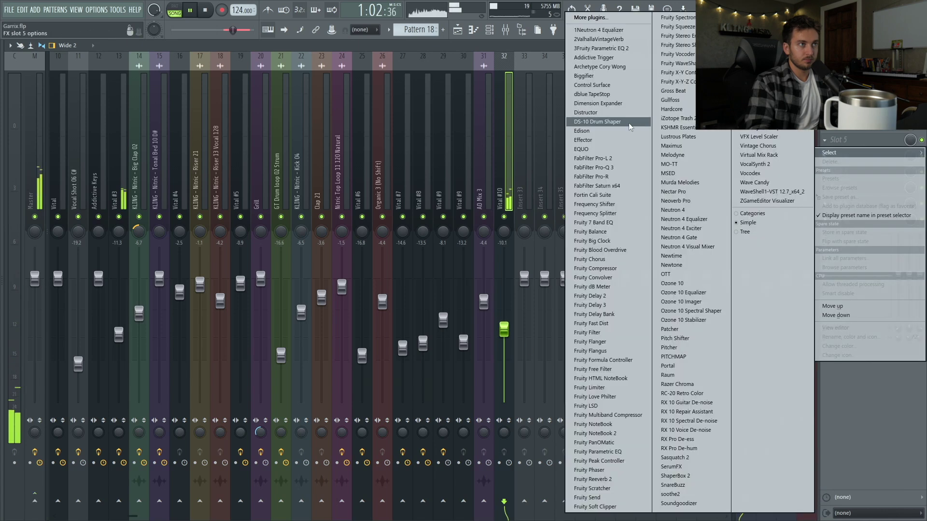
- Add a top voice to bar 1 of the Vital #10 chords, using A5 notes followed by a G#5 note
{"action": "key", "text": "F7"}
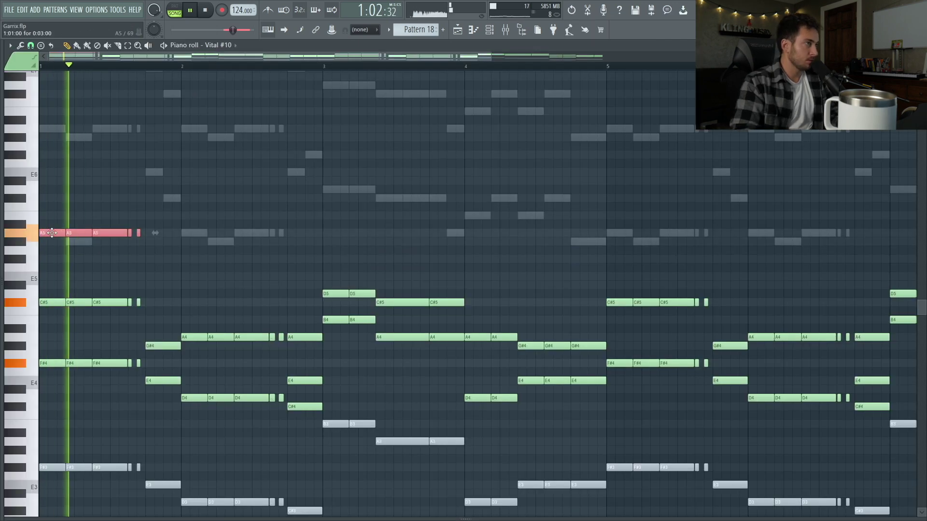
{"action": "left_click_drag", "start_coordinate": [51, 231], "coordinate": [159, 233]}
{"action": "key", "text": "space"}
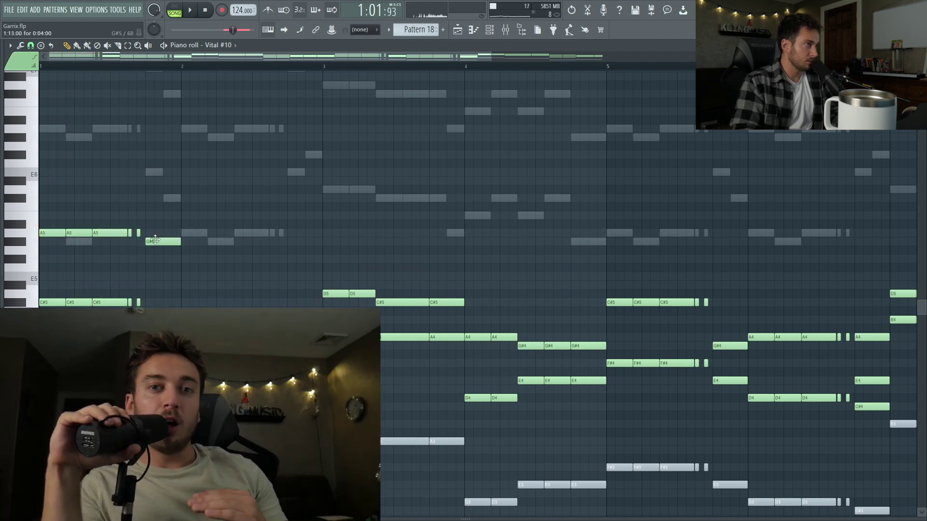
{"action": "right_click", "coordinate": [155, 278]}
{"action": "key", "text": "ctrl+z"}
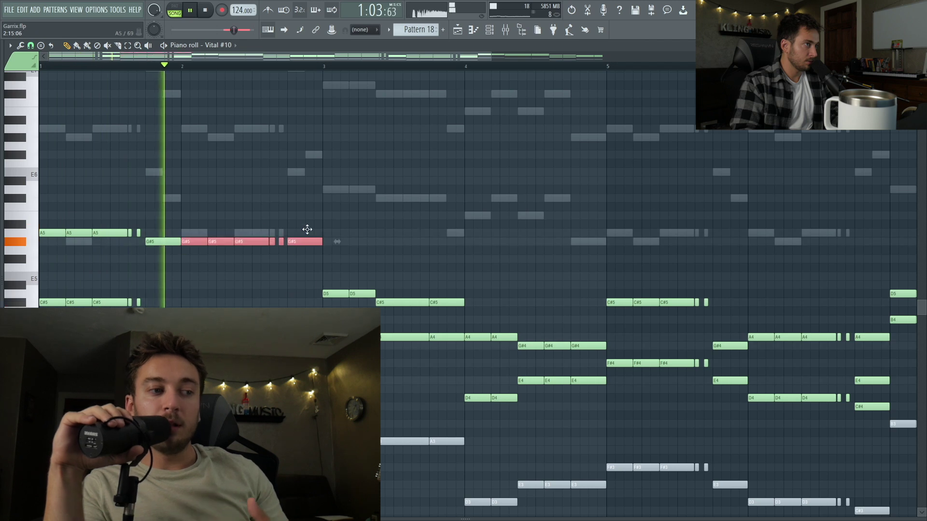
- Place the added upper notes of bar 2 on E5 and delete the duplicate A5 notes above them
{"action": "left_click_drag", "start_coordinate": [307, 236], "coordinate": [307, 278]}
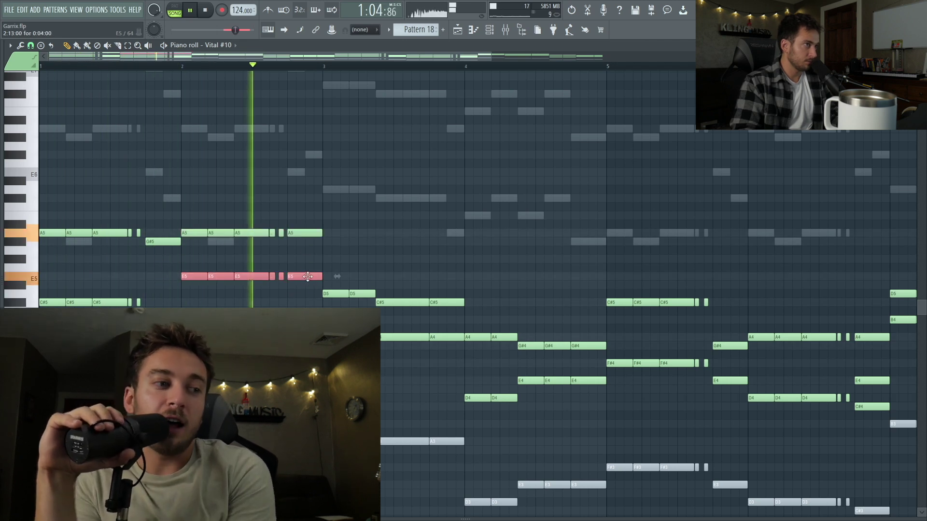
{"action": "left_click_drag", "start_coordinate": [388, 316], "coordinate": [321, 288]}
{"action": "left_click_drag", "start_coordinate": [249, 254], "coordinate": [194, 211]}
{"action": "key", "text": "Delete"}
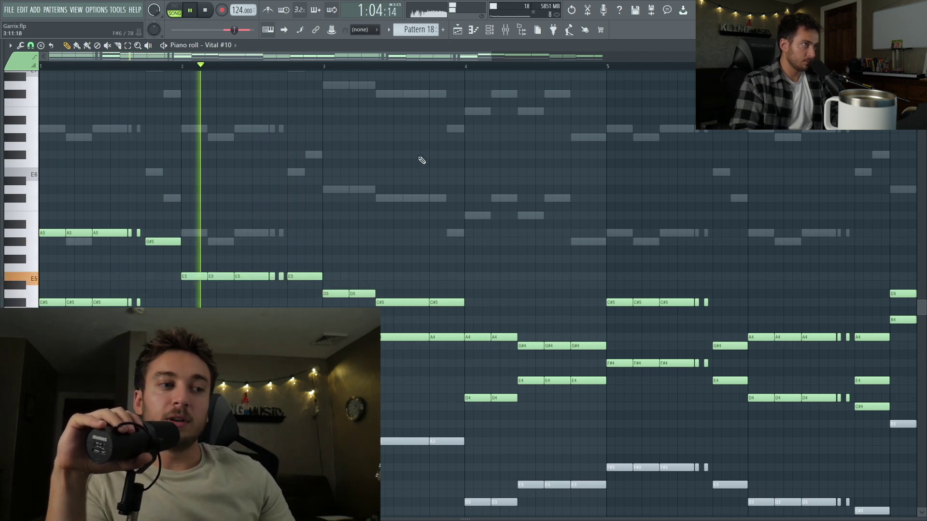
- Lower bar 1's A5 notes to F#5 and the following G#5 note to B4, checking the chords in playback
{"action": "key", "text": "space"}
{"action": "left_click_drag", "start_coordinate": [39, 240], "coordinate": [53, 270]}
{"action": "key", "text": "space"}
{"action": "left_click_drag", "start_coordinate": [157, 241], "coordinate": [160, 305]}
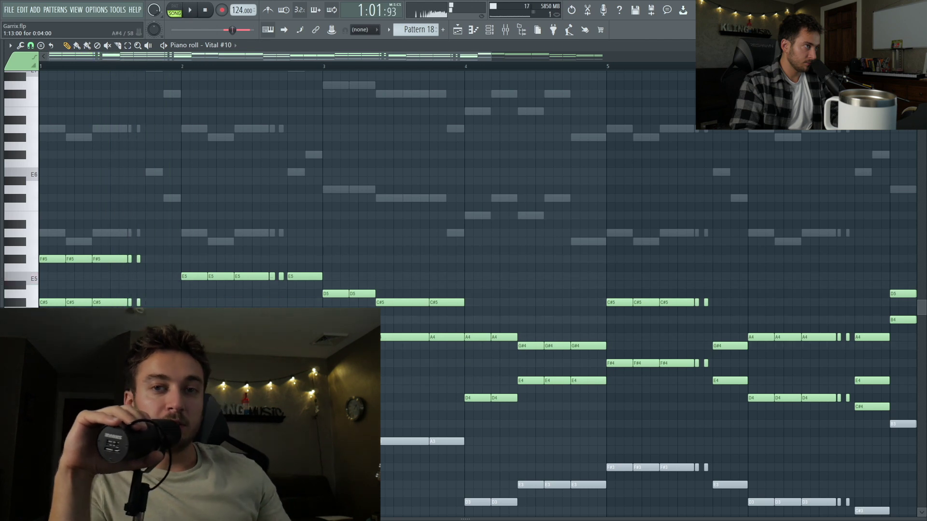
{"action": "scroll", "coordinate": [157, 325], "scroll_direction": "down", "scroll_amount": 2}
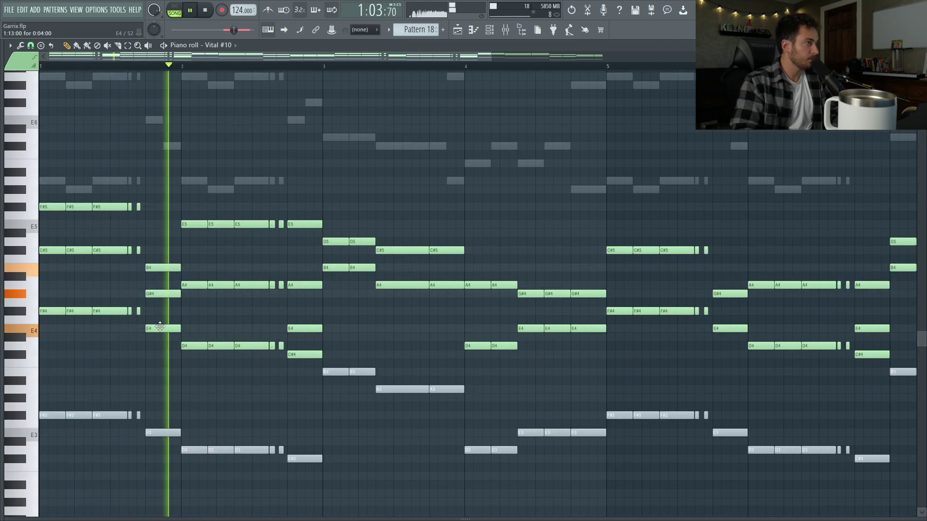
- Open 3Fruity Parametric EQ 2 on the Lead mixer track and try a high-pass shape for band 7
{"action": "key", "text": "F9"}
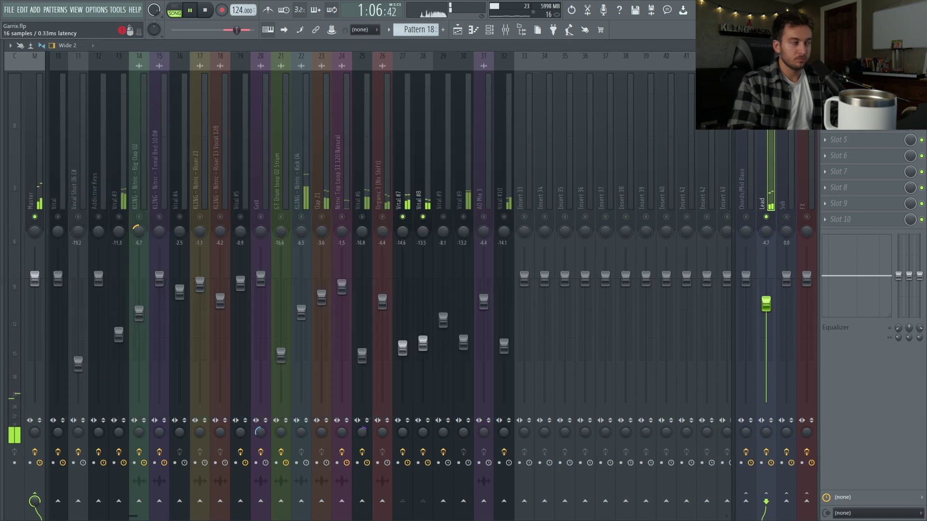
{"action": "left_click", "coordinate": [847, 76]}
{"action": "left_click_drag", "start_coordinate": [305, 163], "coordinate": [291, 182]}
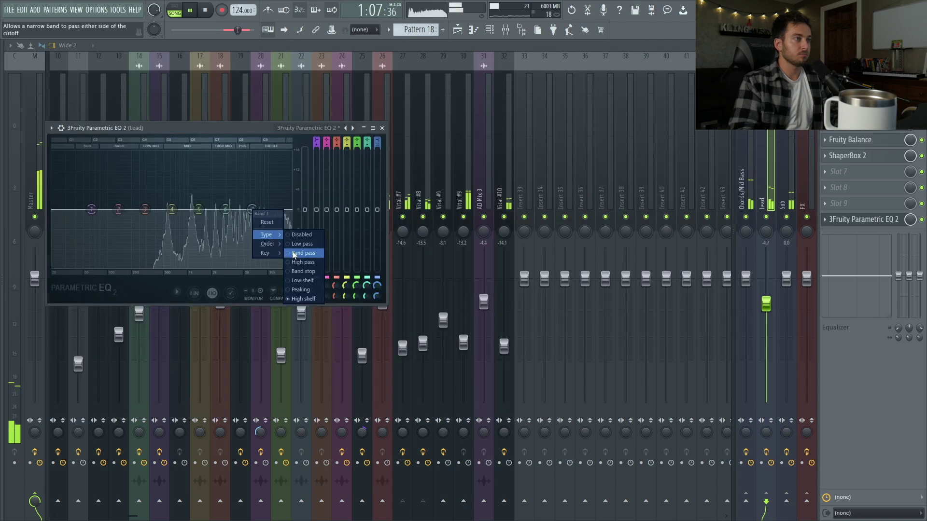
{"action": "left_click", "coordinate": [290, 250]}
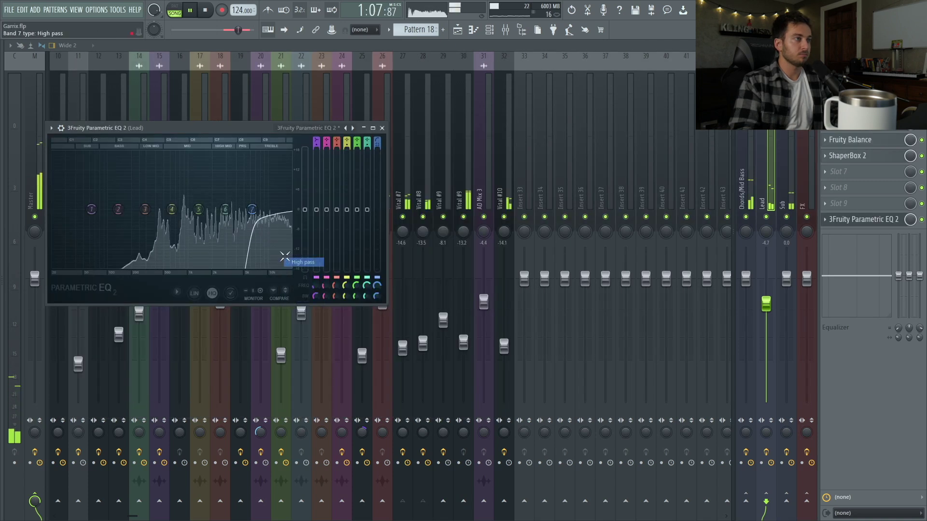
- Set the Lead EQ's band 7 to low pass with its cutoff high in the treble, and slightly lower the Lead fader
{"action": "right_click", "coordinate": [251, 209]}
{"action": "mouse_move", "coordinate": [266, 235]}
{"action": "left_click", "coordinate": [295, 235]}
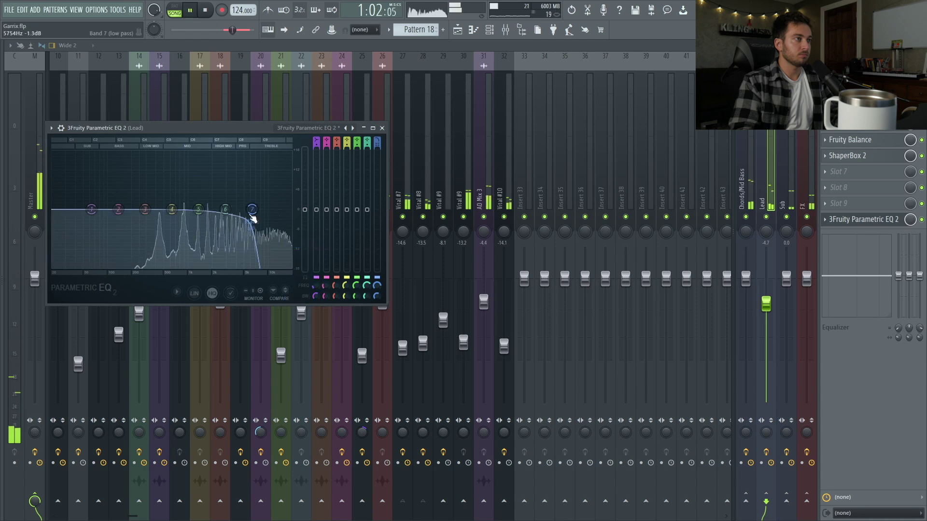
{"action": "left_click", "coordinate": [294, 265]}
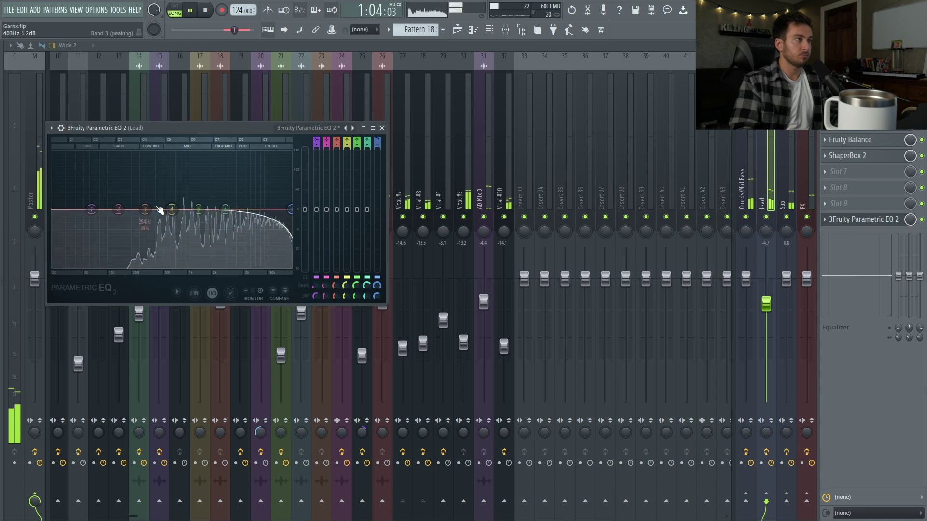
{"action": "left_click_drag", "start_coordinate": [773, 316], "coordinate": [772, 323]}
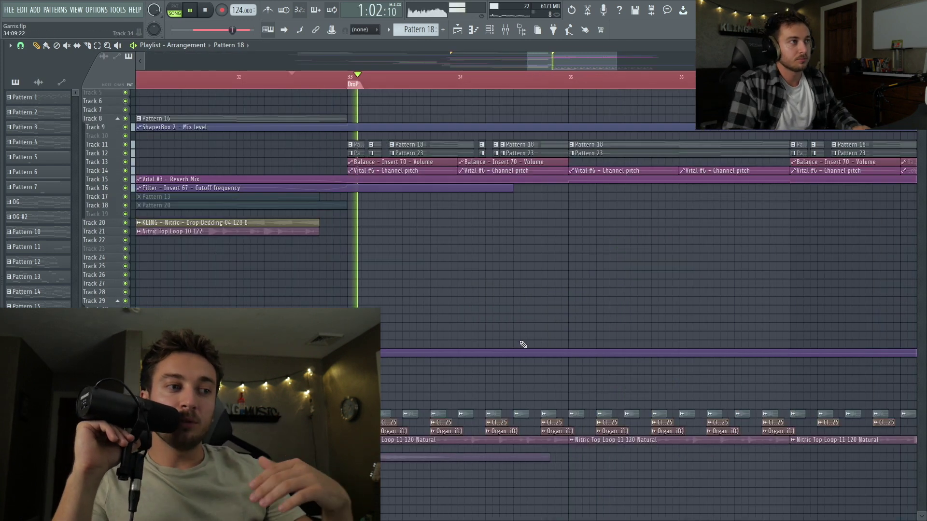
- Place a second AD Mix 3 crash at bar 37 on Track 47 and toggle playback
{"action": "scroll", "coordinate": [524, 344], "scroll_direction": "down", "scroll_amount": 4}
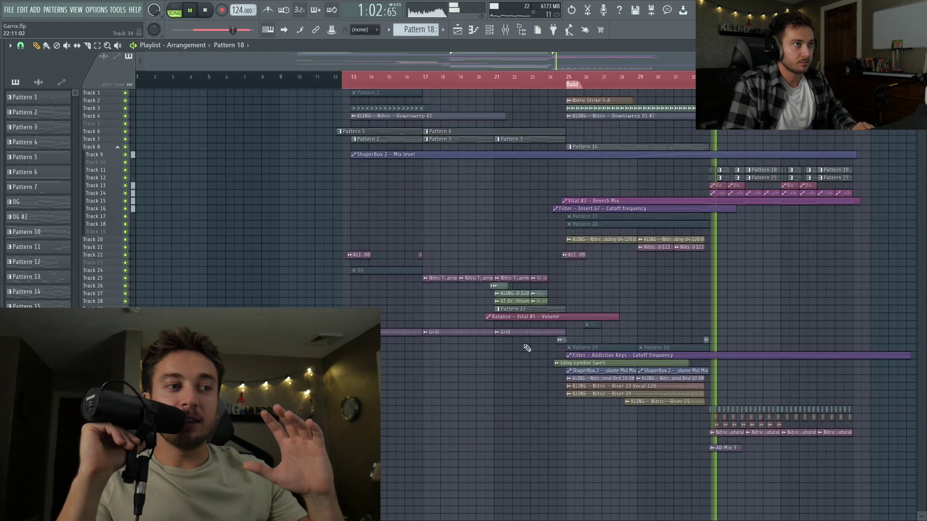
{"action": "scroll", "coordinate": [420, 434], "scroll_direction": "down", "scroll_amount": 6}
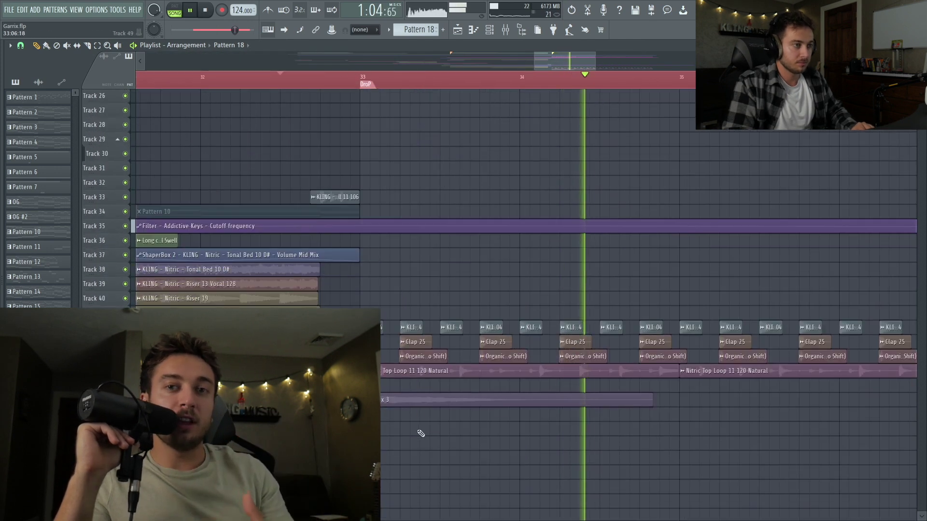
{"action": "scroll", "coordinate": [839, 410], "scroll_direction": "down", "scroll_amount": 5}
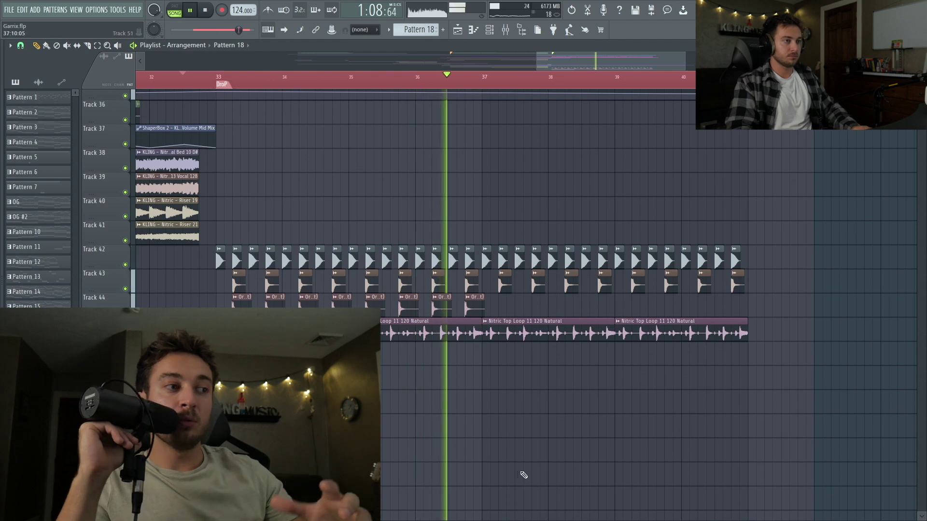
{"action": "scroll", "coordinate": [521, 477], "scroll_direction": "down", "scroll_amount": 3}
{"action": "left_click_drag", "start_coordinate": [513, 298], "coordinate": [535, 297]}
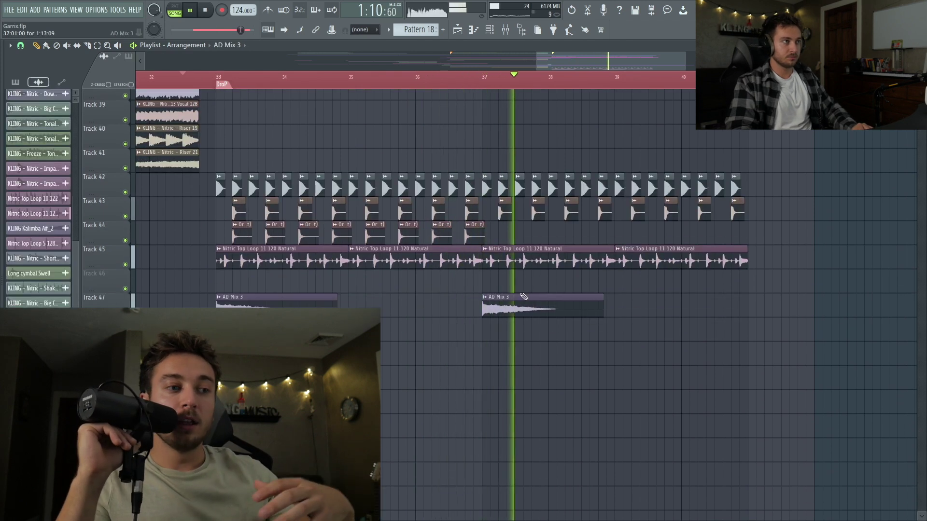
{"action": "key", "text": "space"}
{"action": "key", "text": "space"}
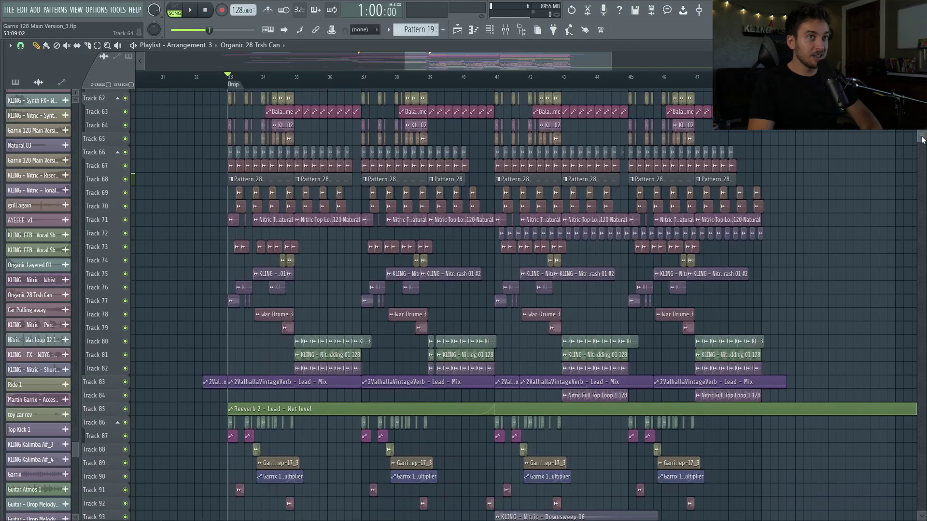
- Examine the layered drop tracks in Arrangement_3 of the Garrix 128 Main Version_3 project
{"action": "left_click_drag", "start_coordinate": [921, 145], "coordinate": [920, 134]}
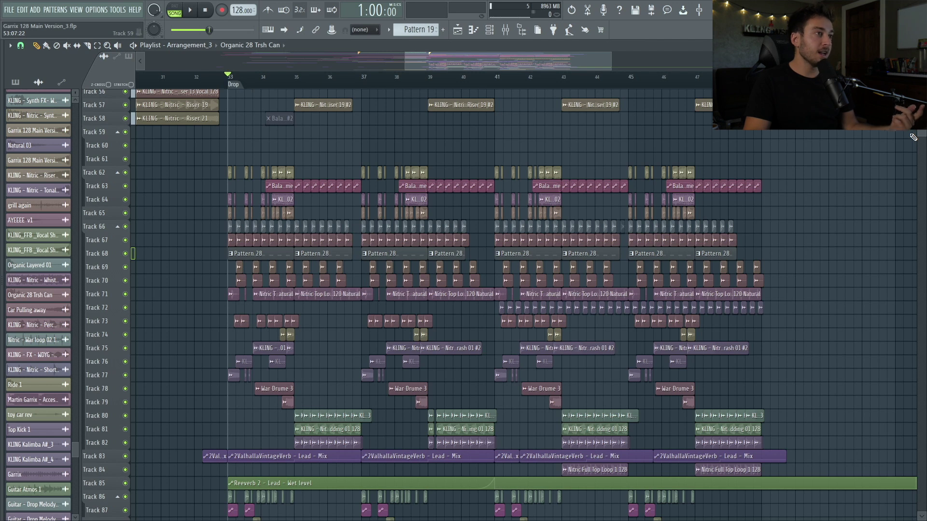
{"action": "scroll", "coordinate": [365, 392], "scroll_direction": "down", "scroll_amount": 8}
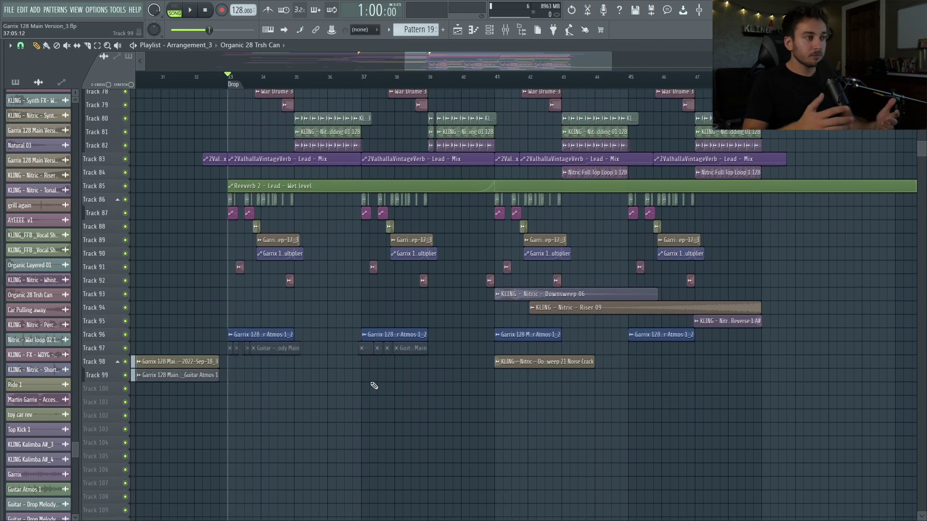
{"action": "left_click_drag", "start_coordinate": [921, 141], "coordinate": [921, 91]}
{"action": "scroll", "coordinate": [526, 299], "scroll_direction": "up", "scroll_amount": 2}
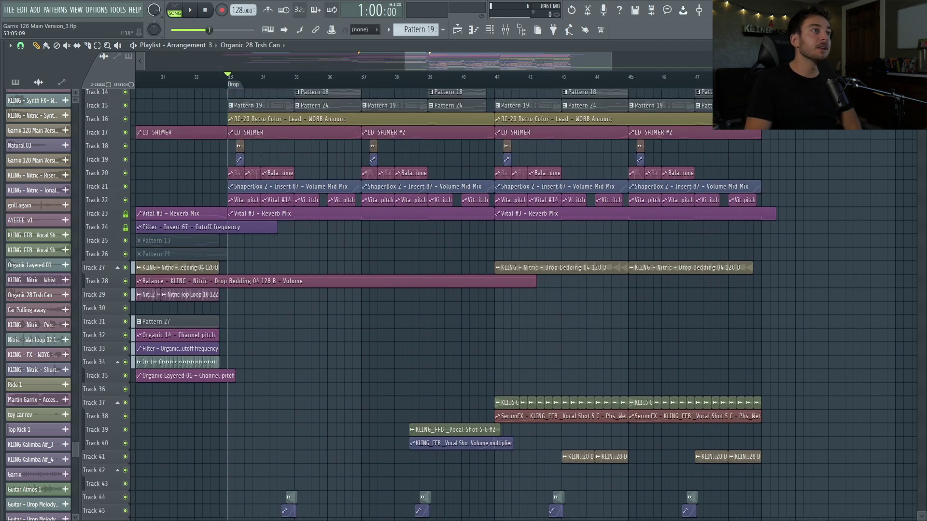
{"action": "scroll", "coordinate": [526, 299], "scroll_direction": "up", "scroll_amount": 3}
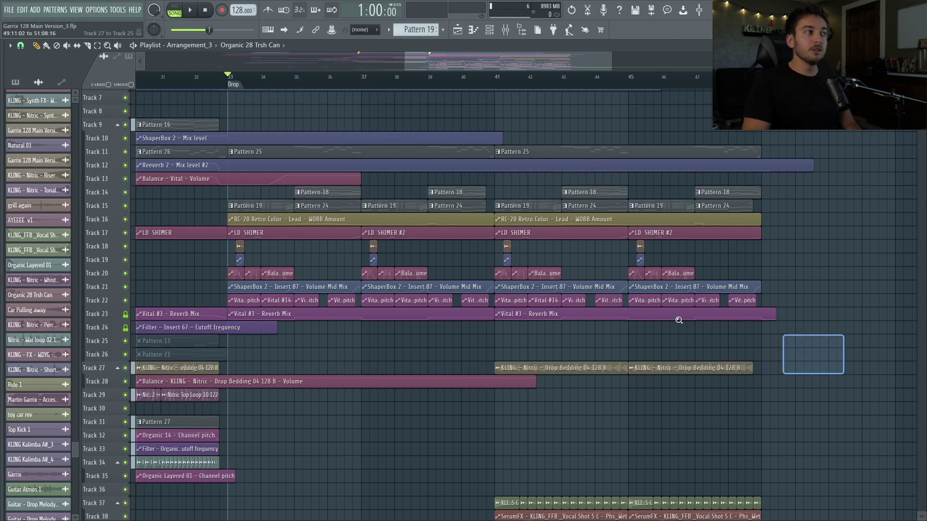
{"action": "left_click_drag", "start_coordinate": [825, 360], "coordinate": [131, 111]}
- Switch the playlist to the version named Arrangement and examine its build and drop tracks
{"action": "left_click", "coordinate": [190, 45]}
{"action": "left_click", "coordinate": [202, 62]}
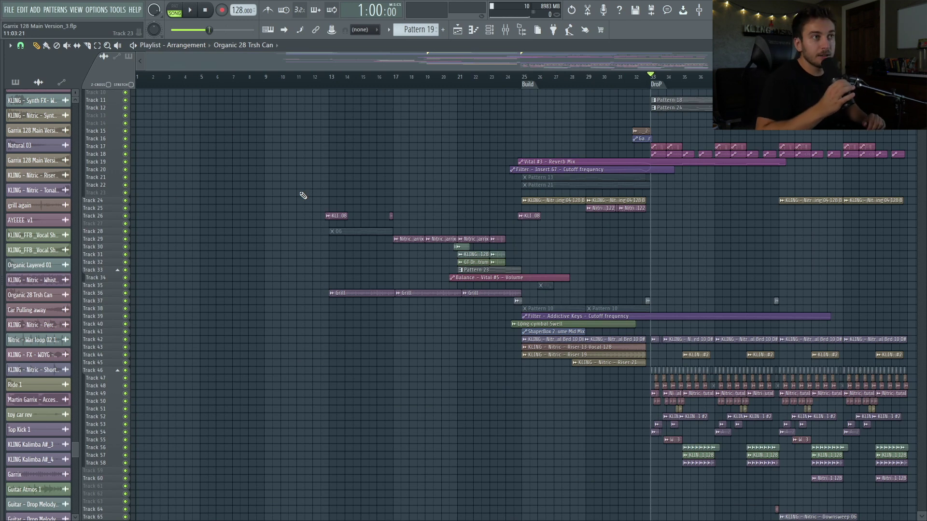
{"action": "scroll", "coordinate": [503, 400], "scroll_direction": "down", "scroll_amount": 3}
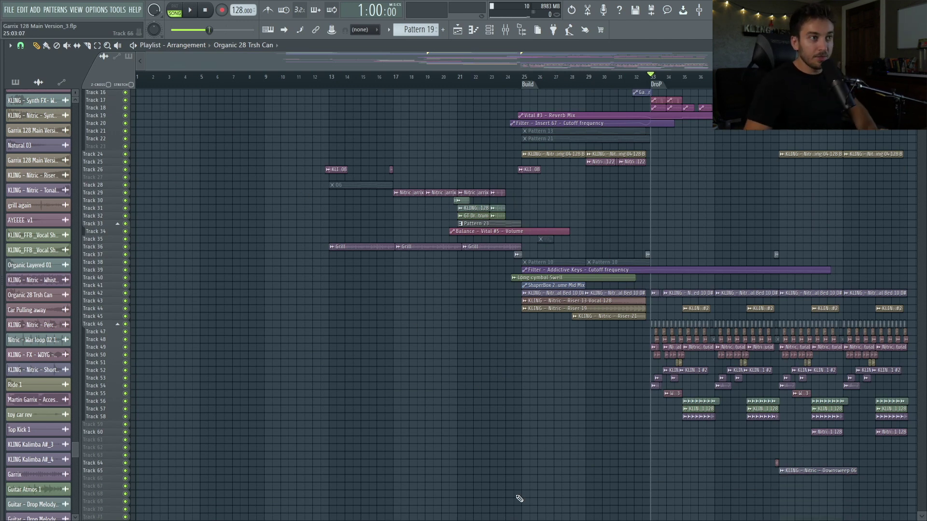
- Switch the playlist to Arrangement_3 and play its drop to review the layered chord, lead and automation tracks
{"action": "left_click_drag", "start_coordinate": [519, 499], "coordinate": [910, 92]}
{"action": "key", "text": "space"}
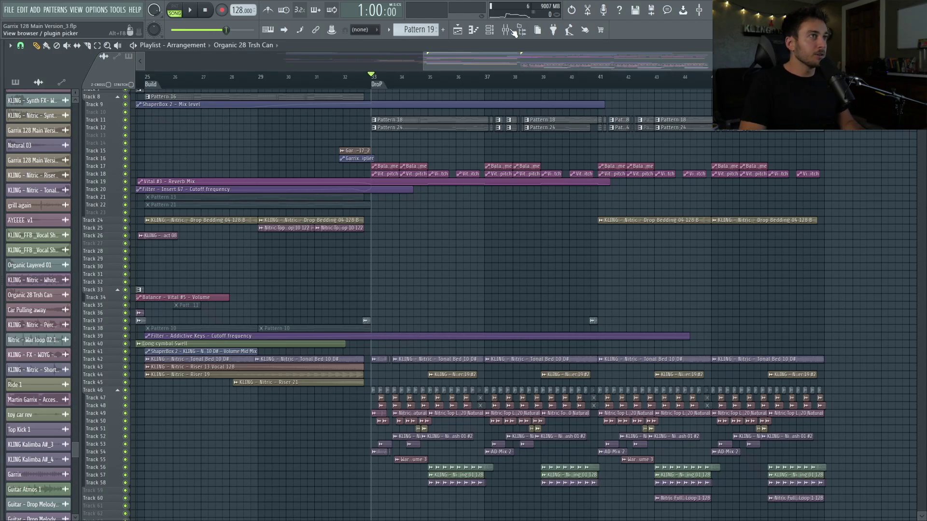
{"action": "scroll", "coordinate": [363, 442], "scroll_direction": "up", "scroll_amount": 5}
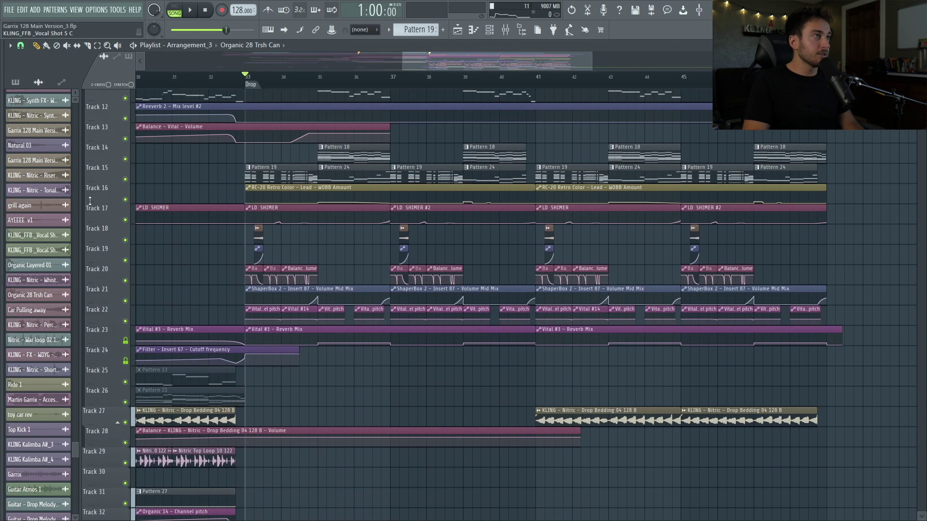
{"action": "key", "text": "space"}
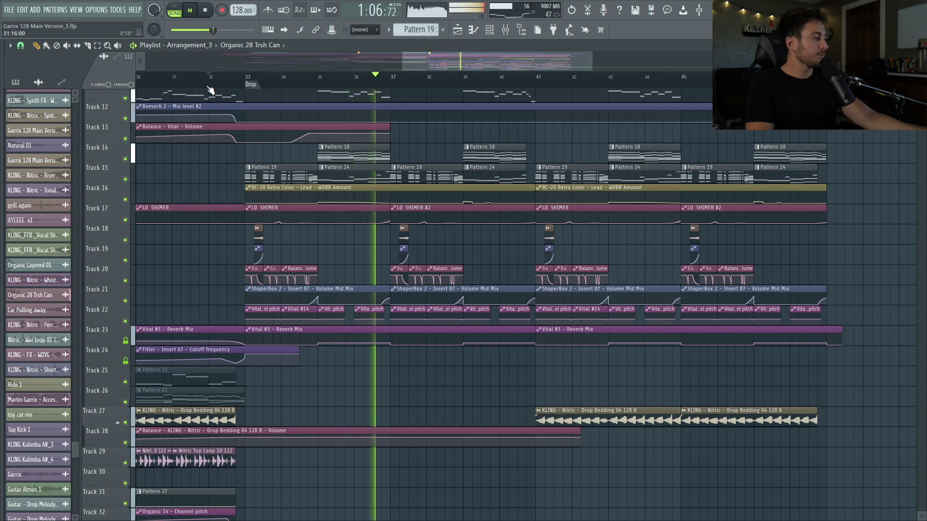
{"action": "key", "text": "space"}
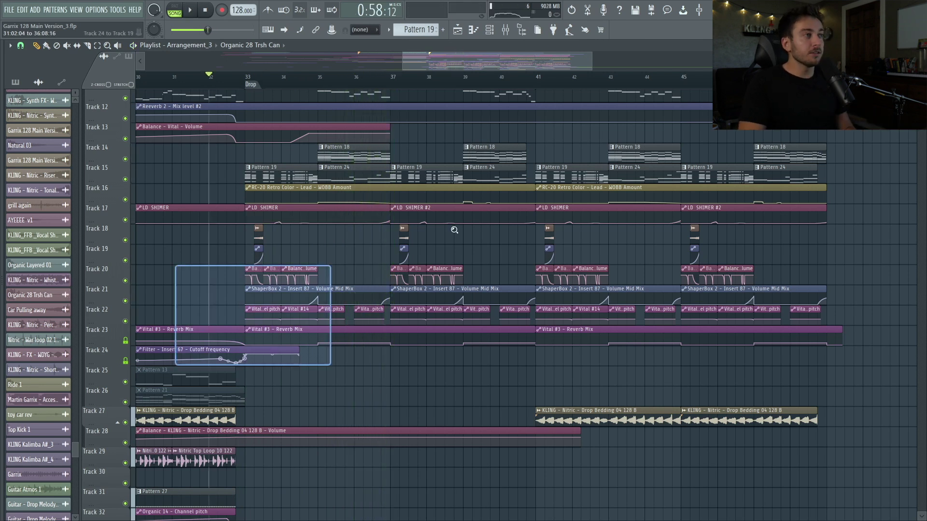
{"action": "scroll", "coordinate": [264, 211], "scroll_direction": "up", "scroll_amount": 2}
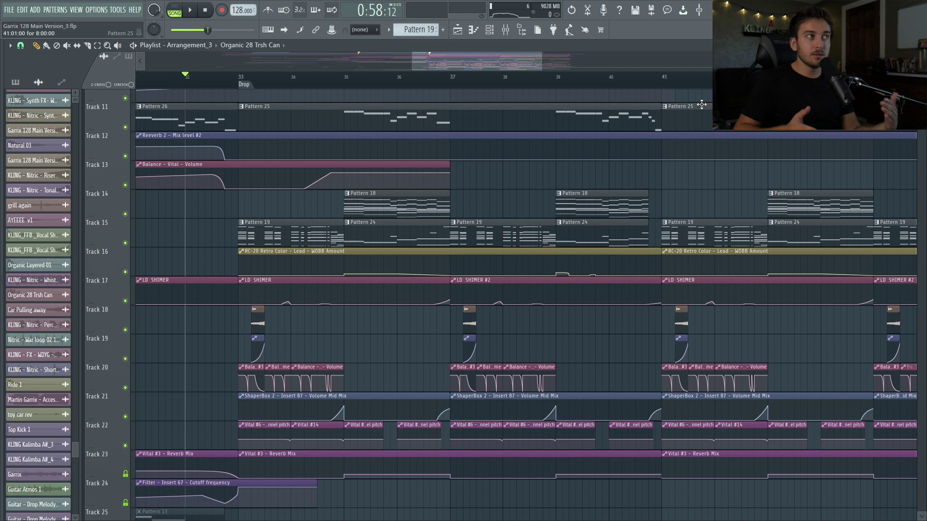
- Switch the playlist to Arrangement_2 and open the muted Pattern 18 at the drop in the piano roll
{"action": "left_click", "coordinate": [197, 54]}
{"action": "left_click", "coordinate": [205, 47]}
{"action": "left_click", "coordinate": [203, 208]}
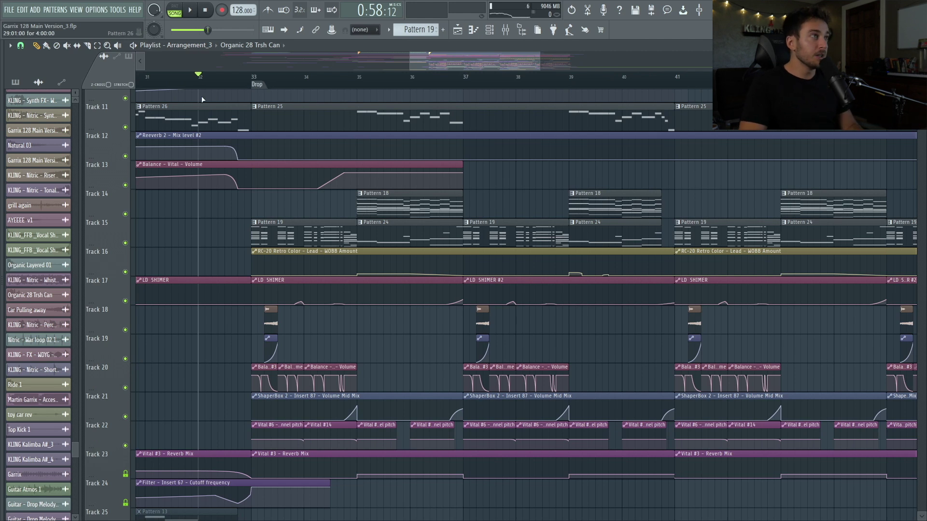
{"action": "left_click", "coordinate": [169, 46]}
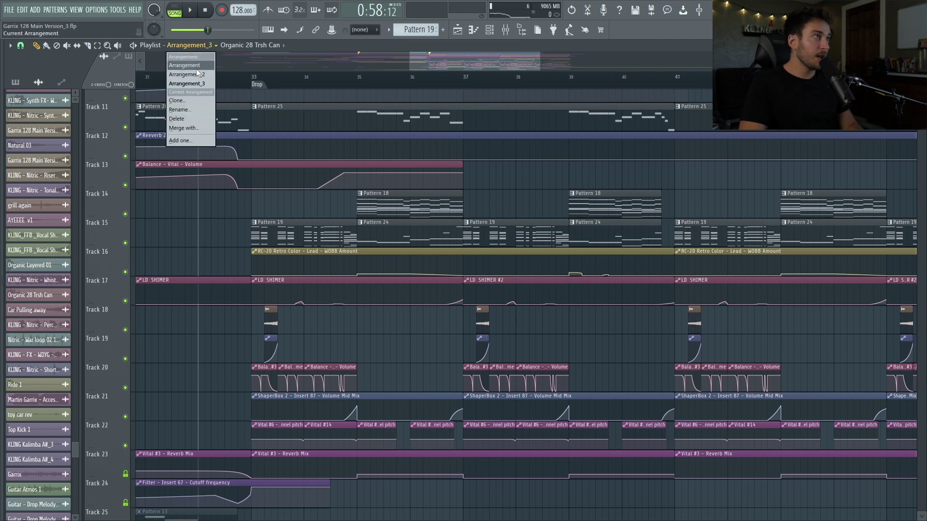
{"action": "left_click", "coordinate": [190, 75]}
{"action": "scroll", "coordinate": [296, 260], "scroll_direction": "up", "scroll_amount": 2}
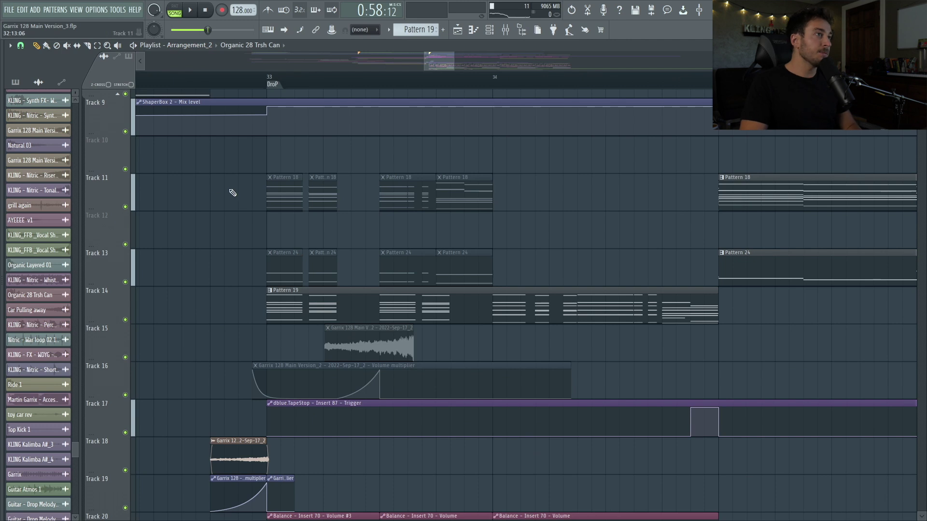
{"action": "double_click", "coordinate": [286, 190]}
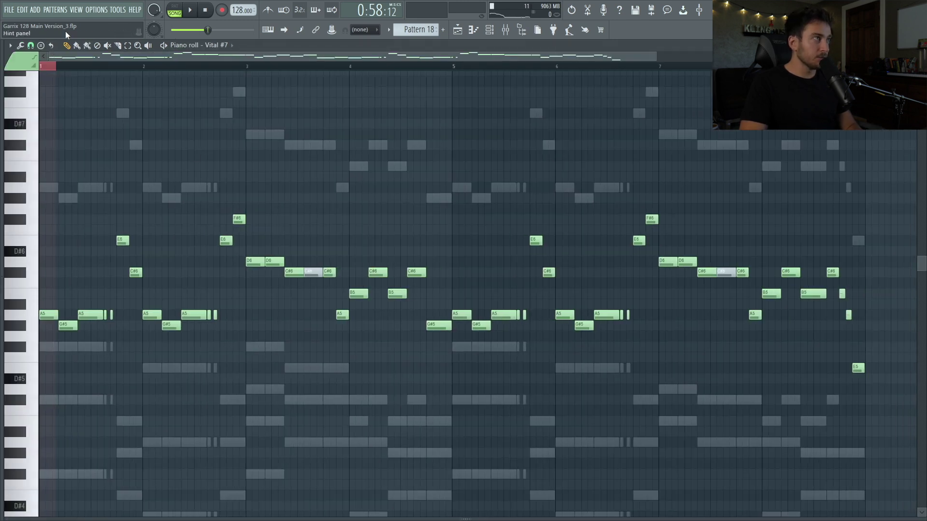
- Play bars 1 to 3 of Pattern 18, and return to the Arrangement_2 drop to audition Track 14
{"action": "key", "text": "space"}
{"action": "left_click_drag", "start_coordinate": [127, 70], "coordinate": [347, 72]}
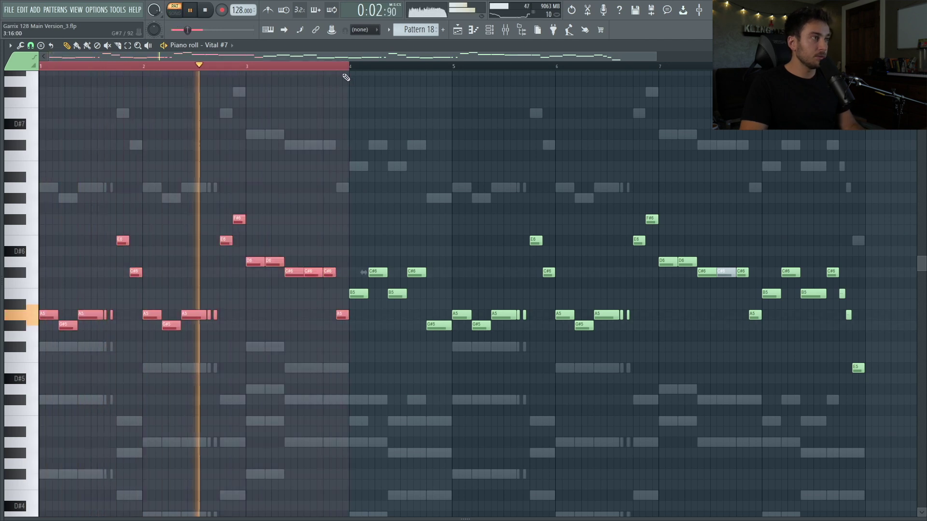
{"action": "key", "text": "space"}
{"action": "key", "text": "Escape"}
{"action": "key", "text": "l"}
{"action": "key", "text": "space"}
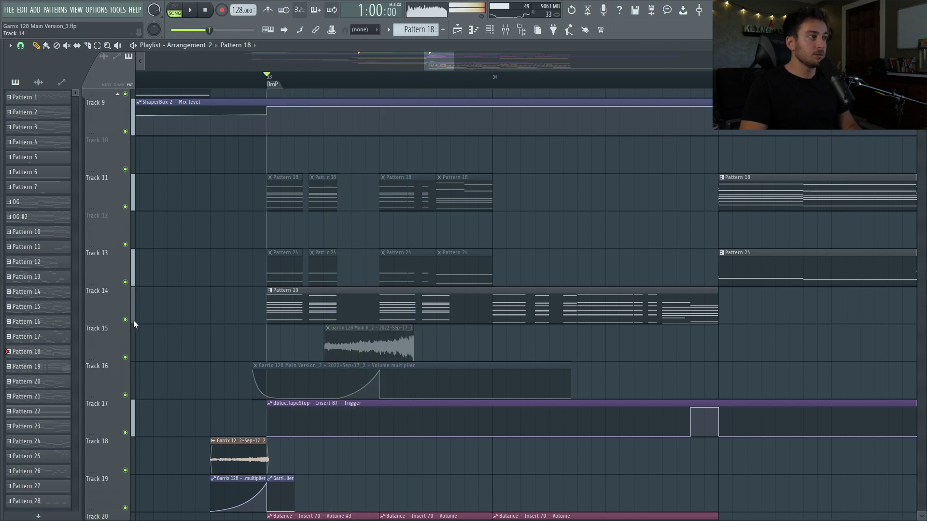
{"action": "left_click", "coordinate": [125, 320], "text": "ctrl"}
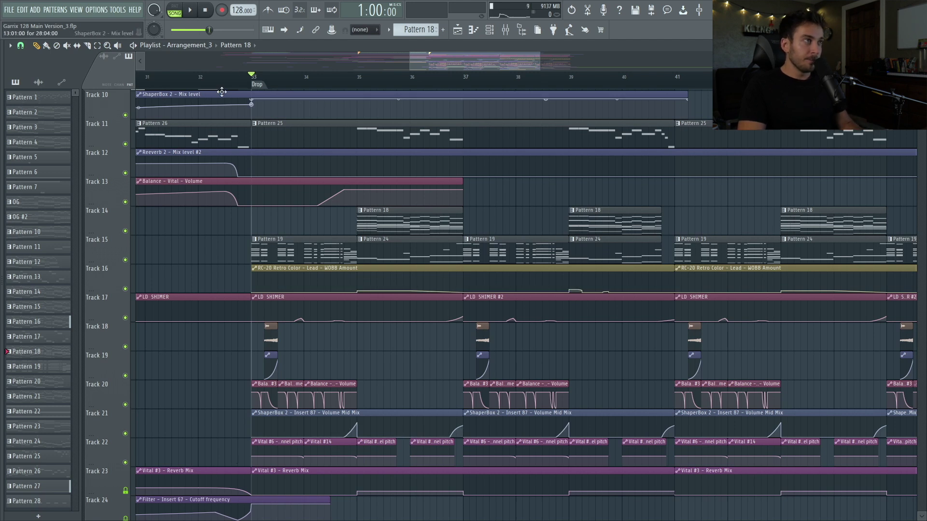
- Mark bars 35 to 37 and bars 33 to 35 of the Arrangement_3 drop to compare its two halves
{"action": "left_click_drag", "start_coordinate": [256, 79], "coordinate": [462, 93]}
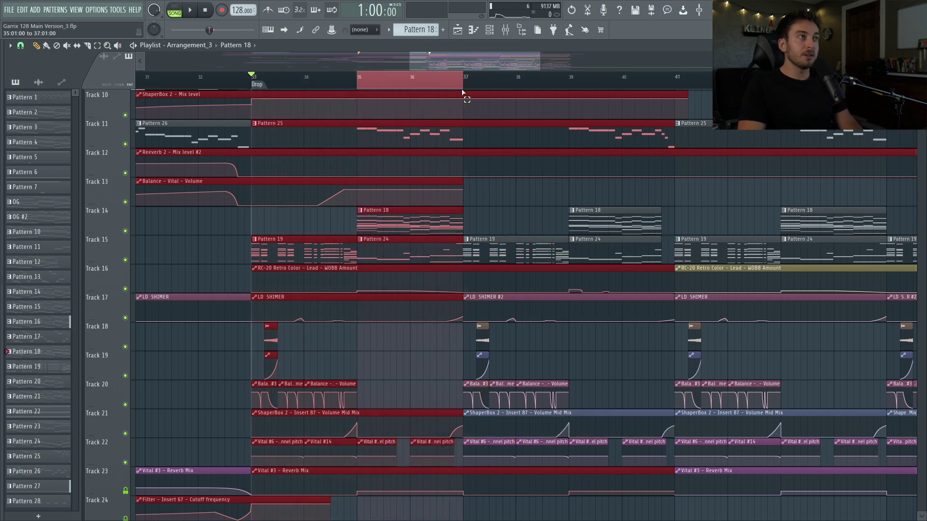
{"action": "double_click", "coordinate": [255, 81]}
{"action": "left_click_drag", "start_coordinate": [357, 86], "coordinate": [361, 90]}
{"action": "left_click_drag", "start_coordinate": [462, 80], "coordinate": [357, 90]}
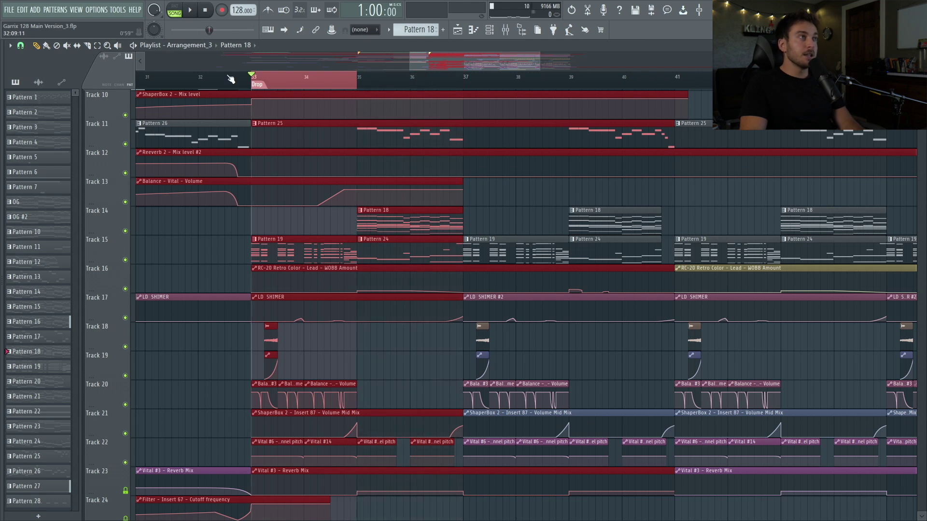
- Examine and play the volume automation clips on Tracks 20 and 21 within bars 33 to 37
{"action": "left_click_drag", "start_coordinate": [279, 81], "coordinate": [366, 84]}
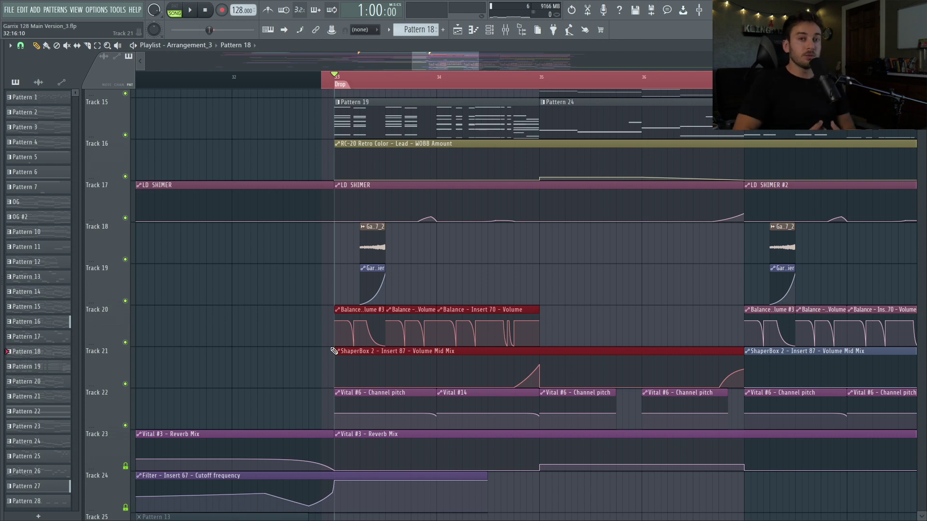
{"action": "scroll", "coordinate": [334, 351], "scroll_direction": "up", "scroll_amount": 1}
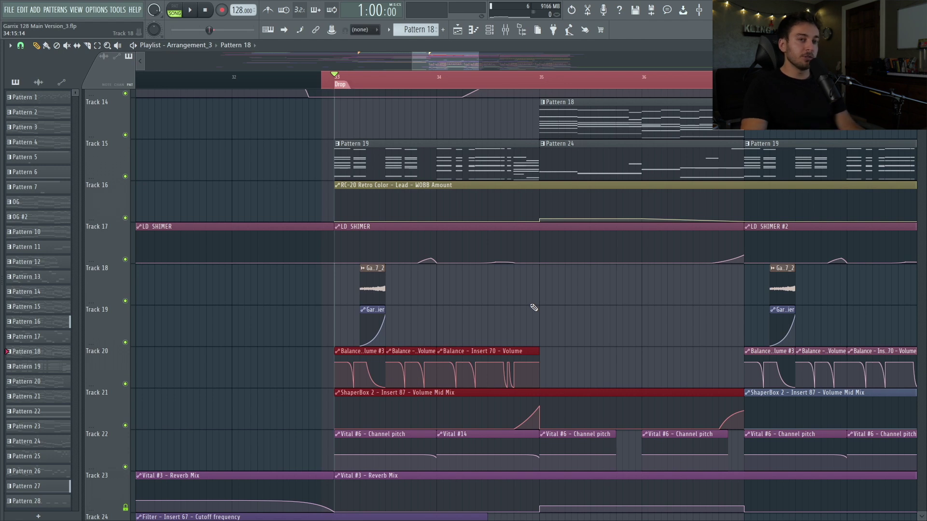
{"action": "key", "text": "space"}
{"action": "key", "text": "space"}
{"action": "key", "text": "space"}
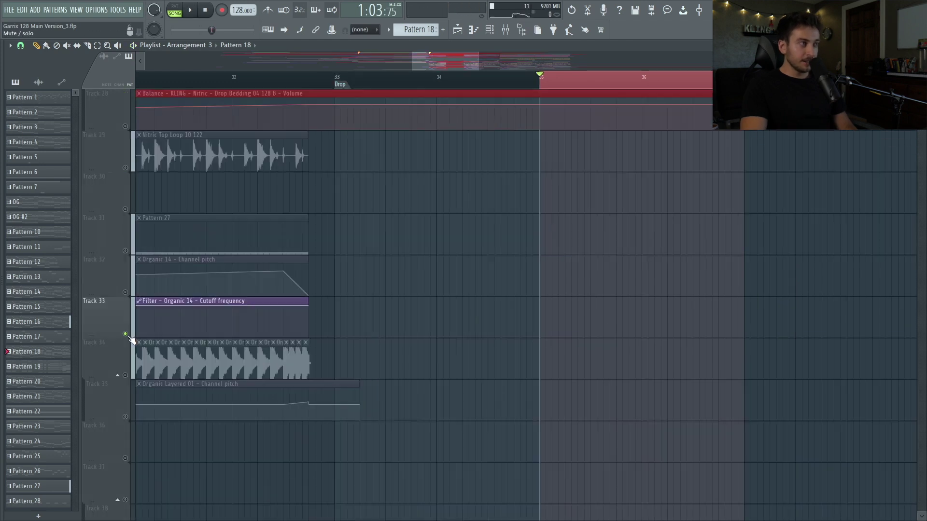
- Examine the bass, noise and percussion layers on Tracks 53 to 70, and play bars 33 to 37 of the drop
{"action": "scroll", "coordinate": [642, 416], "scroll_direction": "down", "scroll_amount": 9}
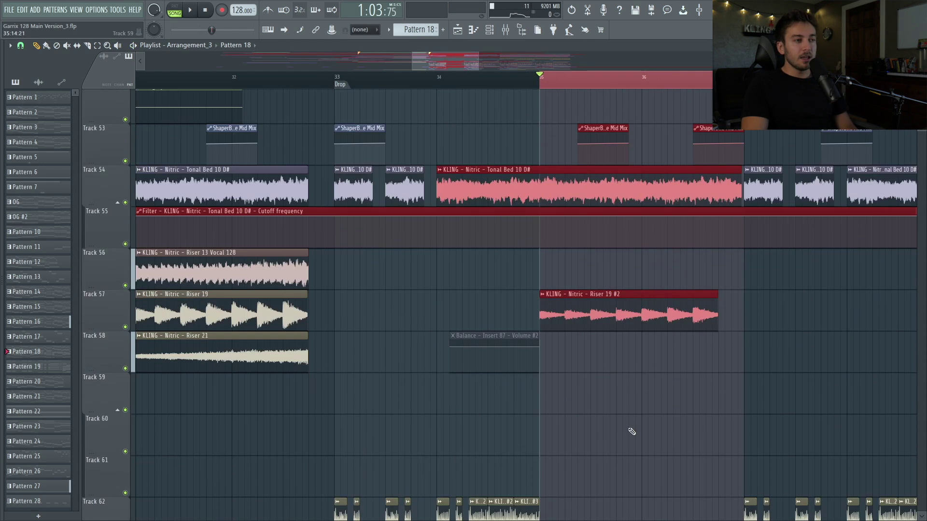
{"action": "scroll", "coordinate": [629, 431], "scroll_direction": "down", "scroll_amount": 2}
{"action": "left_click_drag", "start_coordinate": [546, 234], "coordinate": [772, 252]}
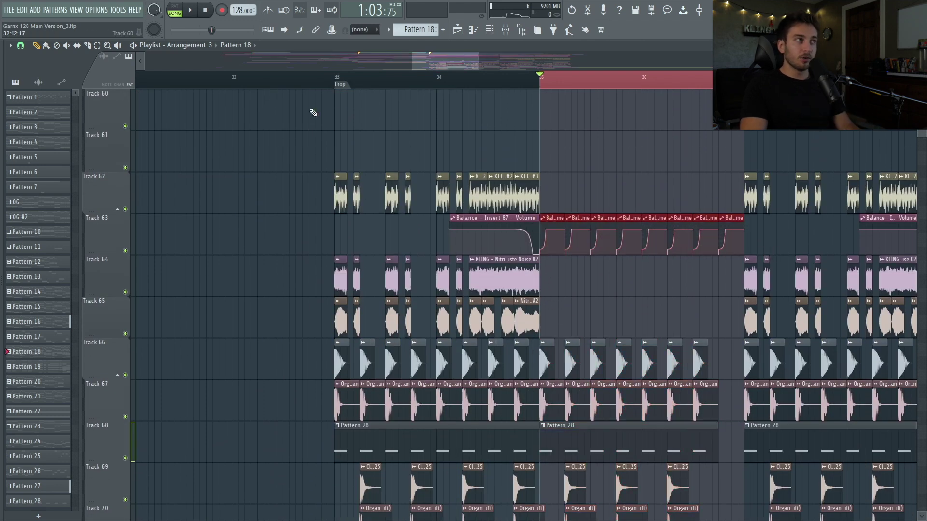
{"action": "left_click_drag", "start_coordinate": [375, 80], "coordinate": [337, 82]}
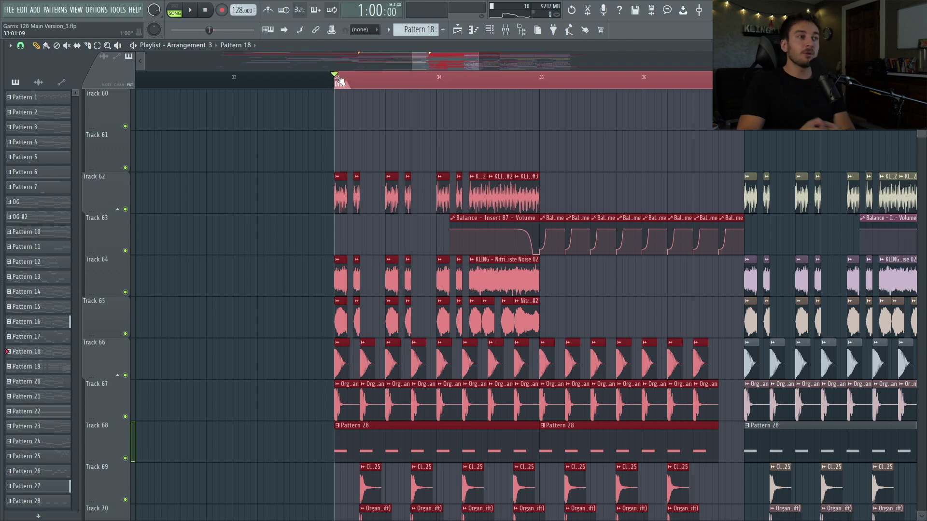
{"action": "left_click", "coordinate": [632, 299]}
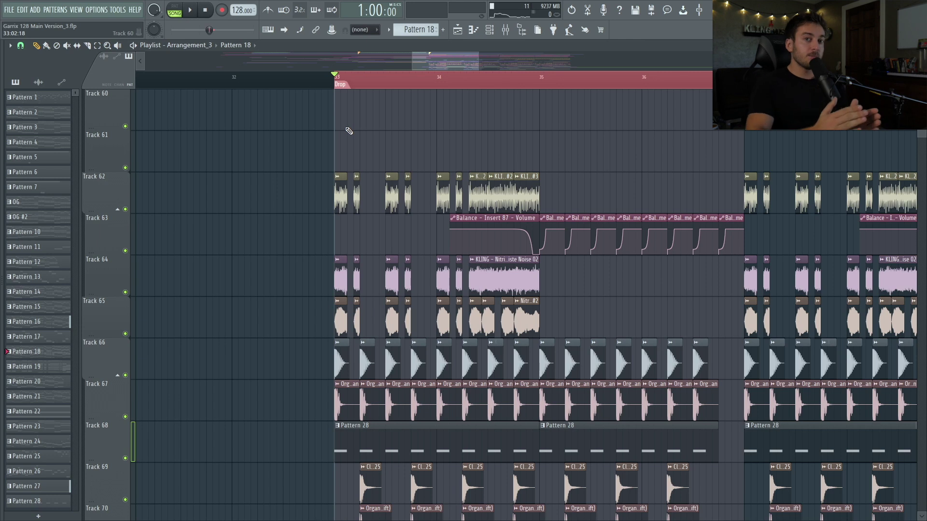
{"action": "left_click", "coordinate": [507, 77]}
{"action": "key", "text": "space"}
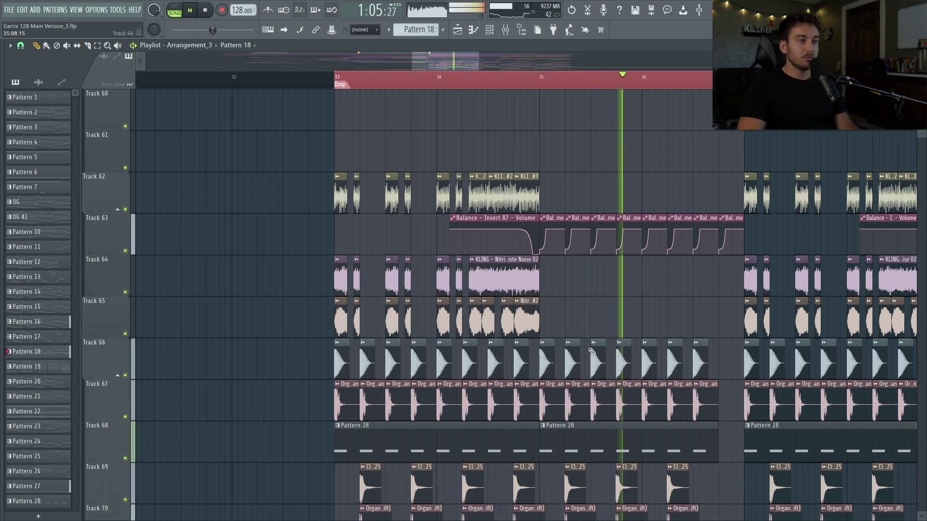
{"action": "key", "text": "space"}
- Examine and play the varied Insert 87 volume automation clips on Track 63 after bar 39
{"action": "scroll", "coordinate": [638, 146], "scroll_direction": "down", "scroll_amount": 3}
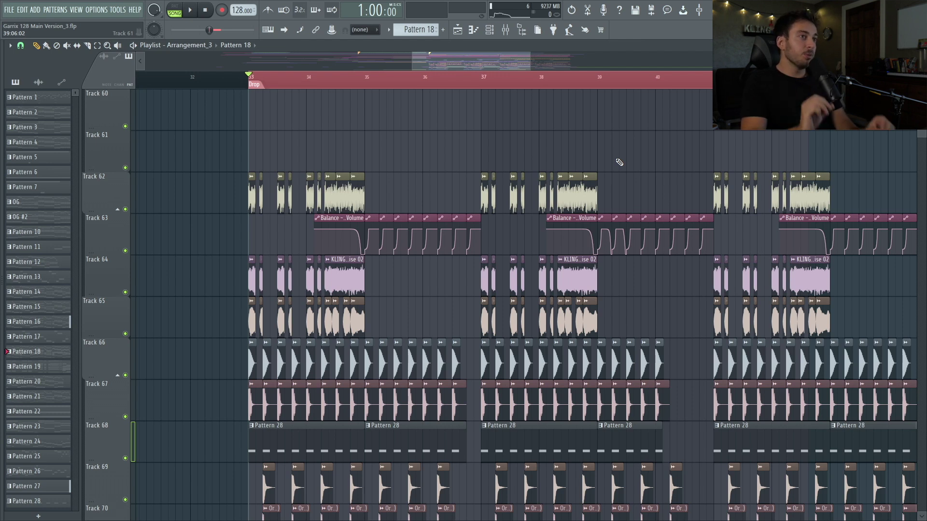
{"action": "left_click_drag", "start_coordinate": [577, 84], "coordinate": [575, 86]}
{"action": "left_click_drag", "start_coordinate": [575, 87], "coordinate": [571, 87]}
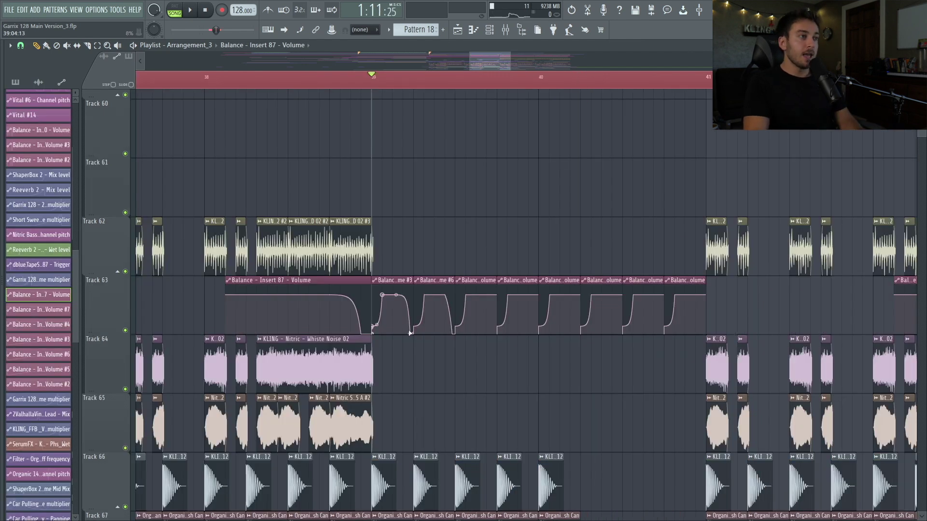
{"action": "right_click", "coordinate": [459, 286]}
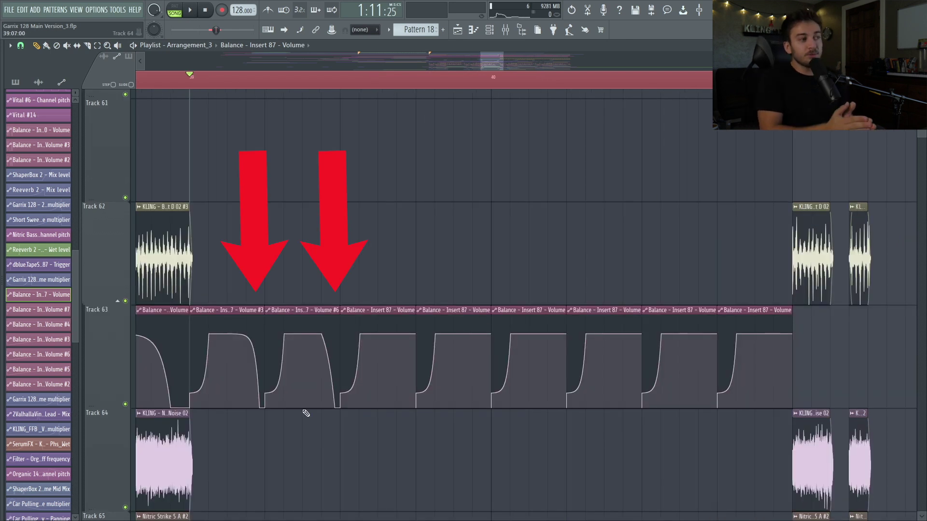
{"action": "left_click_drag", "start_coordinate": [230, 84], "coordinate": [133, 103]}
{"action": "key", "text": "space"}
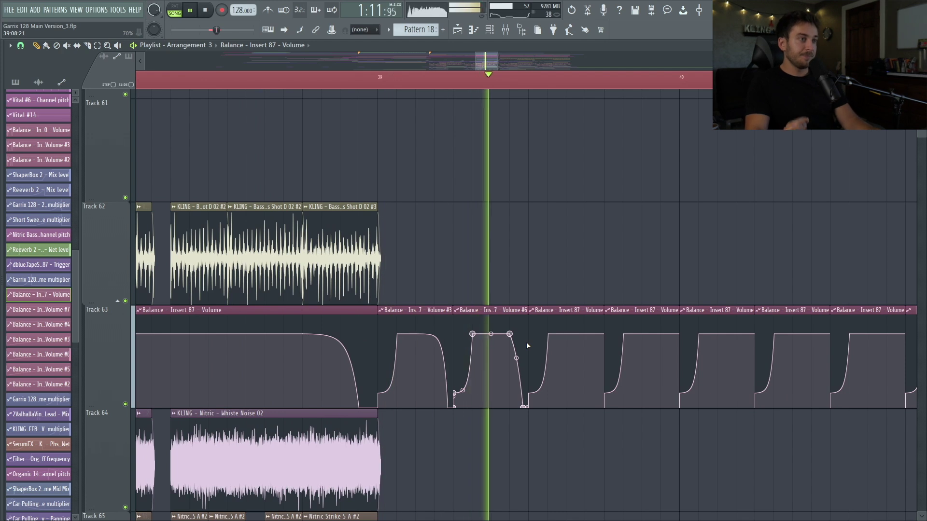
{"action": "key", "text": "space"}
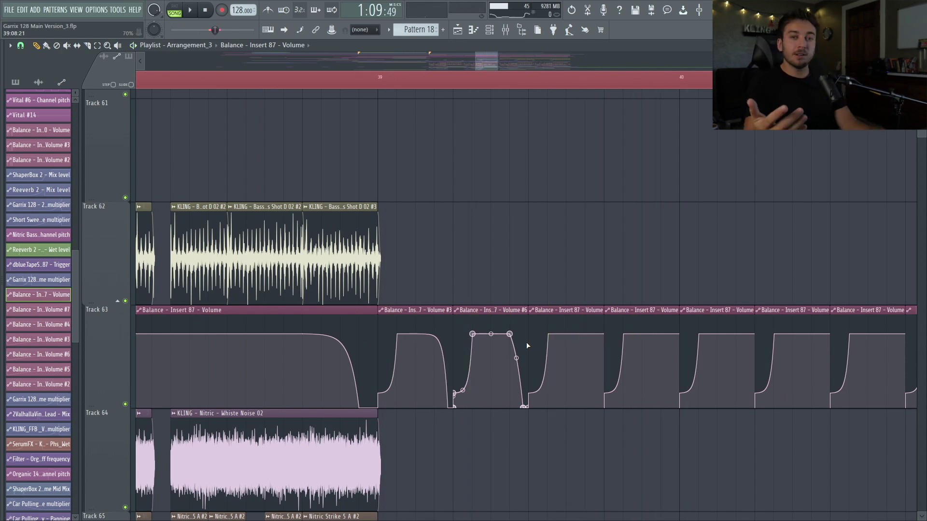
- Solo Track 86 together with its pitch automation on Track 87, and return the playback position to bar 33
{"action": "scroll", "coordinate": [527, 345], "scroll_direction": "down", "scroll_amount": 5}
{"action": "scroll", "coordinate": [550, 333], "scroll_direction": "down", "scroll_amount": 6}
{"action": "scroll", "coordinate": [574, 317], "scroll_direction": "up", "scroll_amount": 5}
{"action": "scroll", "coordinate": [404, 292], "scroll_direction": "down", "scroll_amount": 3}
{"action": "right_click", "coordinate": [126, 159]}
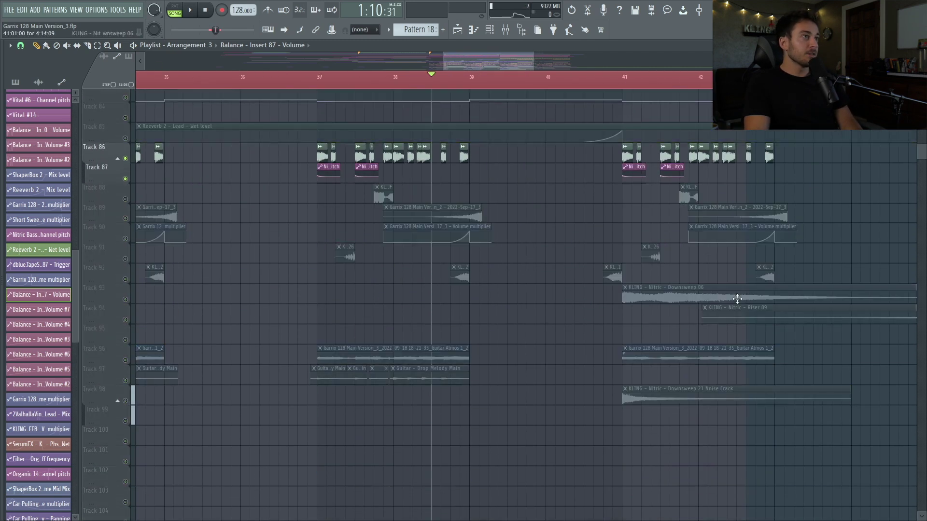
{"action": "scroll", "coordinate": [700, 348], "scroll_direction": "up", "scroll_amount": 5}
{"action": "scroll", "coordinate": [666, 399], "scroll_direction": "left", "scroll_amount": 4}
{"action": "left_click", "coordinate": [381, 81]}
{"action": "left_click_drag", "start_coordinate": [300, 410], "coordinate": [845, 80]}
{"action": "scroll", "coordinate": [424, 381], "scroll_direction": "up", "scroll_amount": 4}
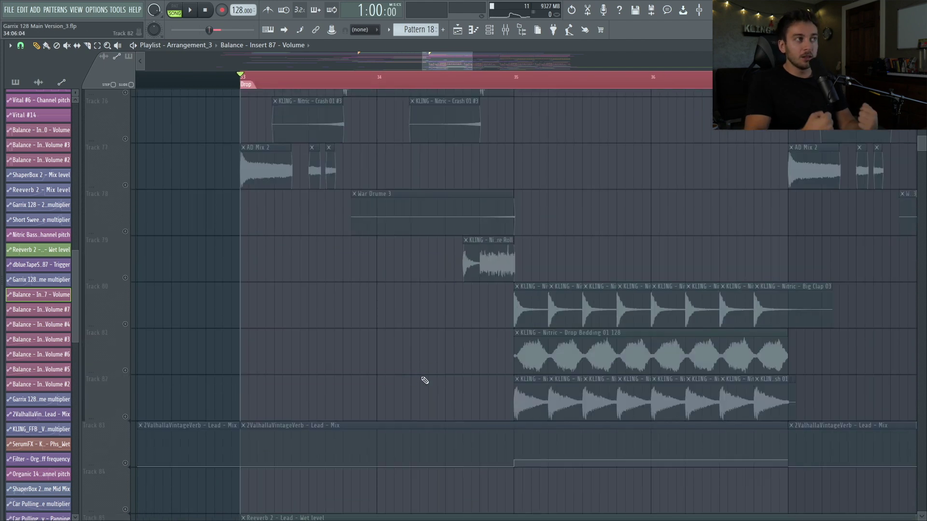
- Bring Tracks 81, 82 and 87 in alongside Track 86, and play the Nitric Bass 12 A layer from bar 33
{"action": "scroll", "coordinate": [421, 375], "scroll_direction": "up", "scroll_amount": 5}
{"action": "scroll", "coordinate": [131, 420], "scroll_direction": "down", "scroll_amount": 7}
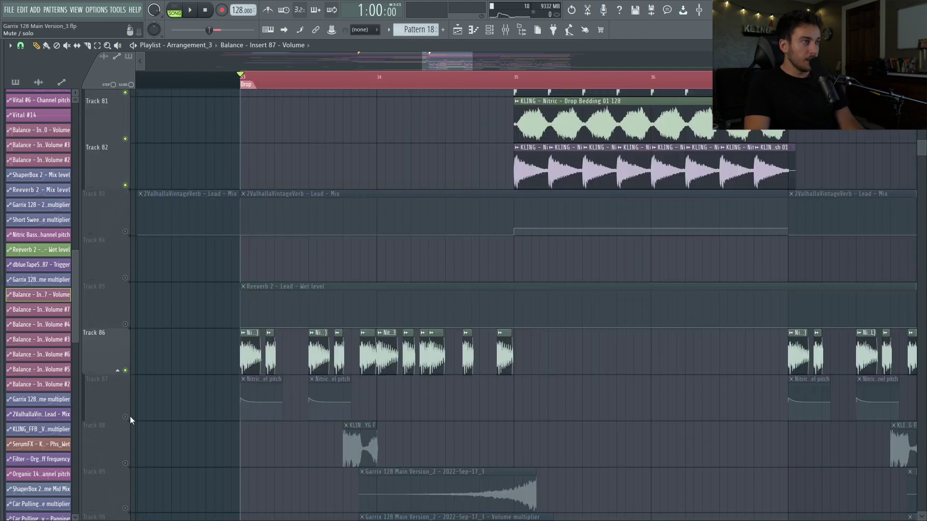
{"action": "double_click", "coordinate": [246, 348]}
{"action": "key", "text": "Escape"}
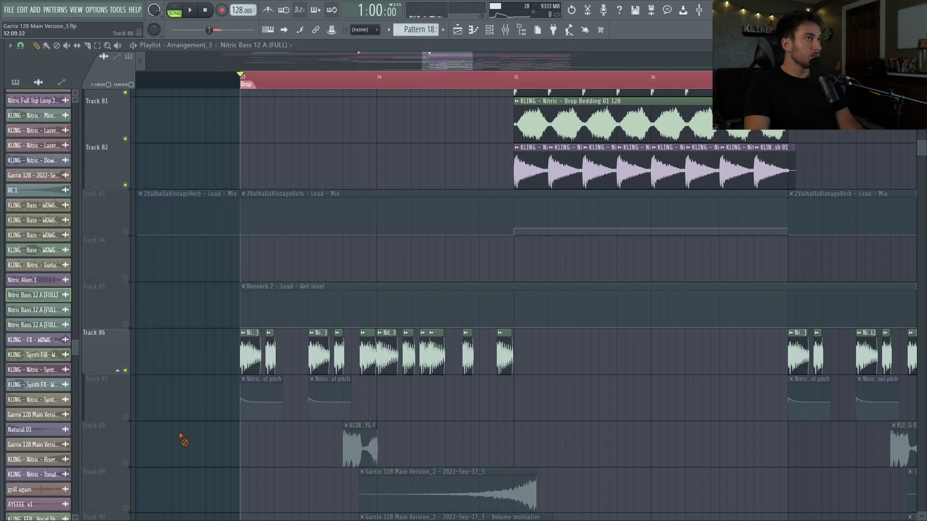
{"action": "key", "text": "space"}
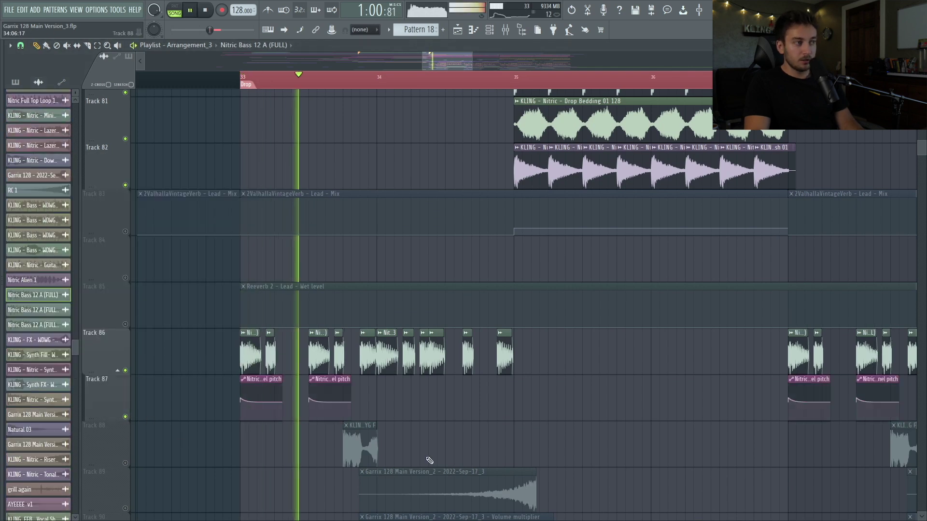
{"action": "key", "text": "space"}
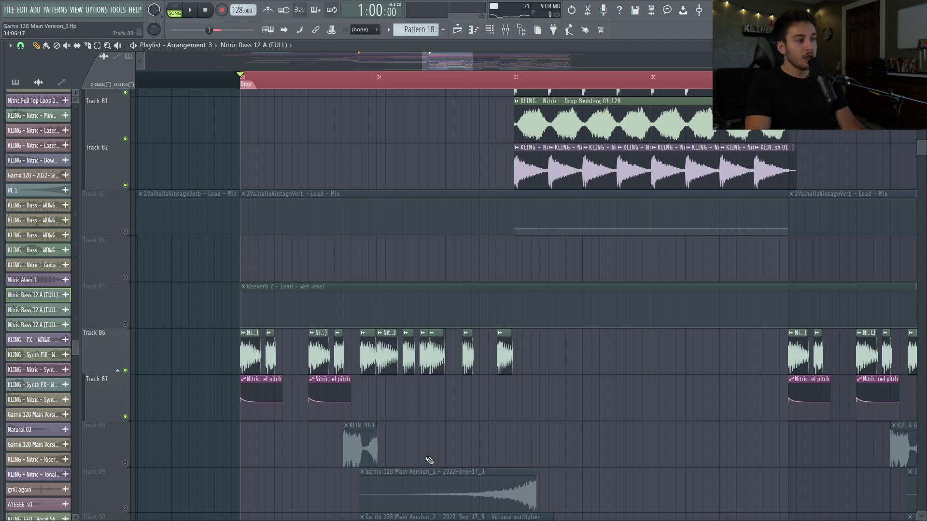
- Unmute Tracks 62, 63 and 64 and play the drop with the added bass shot and noise layers
{"action": "scroll", "coordinate": [429, 460], "scroll_direction": "up", "scroll_amount": 8}
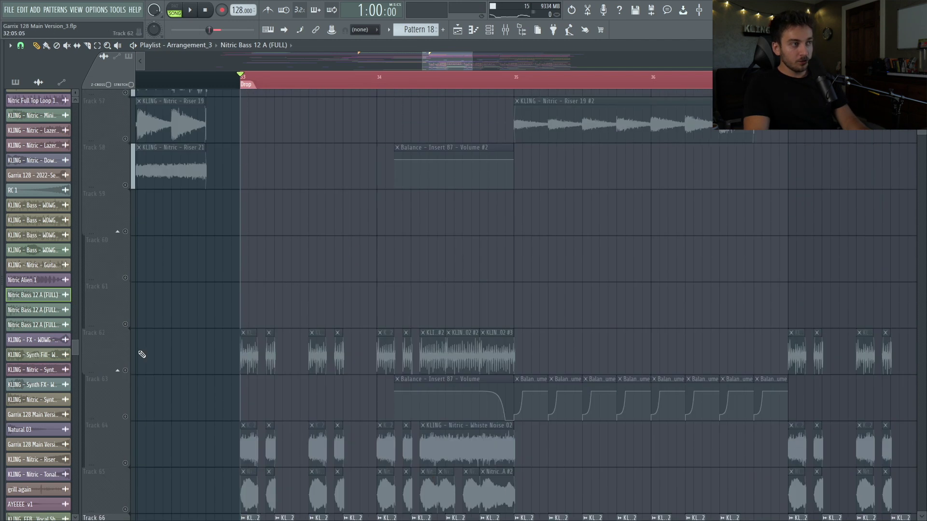
{"action": "left_click", "coordinate": [125, 371]}
{"action": "left_click", "coordinate": [125, 416]}
{"action": "left_click", "coordinate": [125, 463]}
{"action": "key", "text": "space"}
{"action": "scroll", "coordinate": [135, 485], "scroll_direction": "down", "scroll_amount": 1}
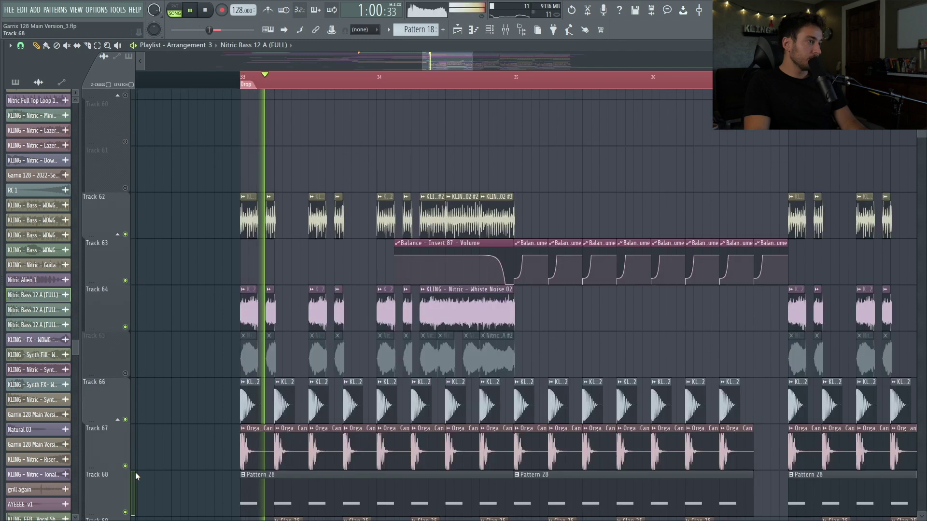
- Unmute Track 65, then isolate the vocal shot layers on Tracks 37 to 40 together with Tracks 41 to 43
{"action": "left_click", "coordinate": [125, 371]}
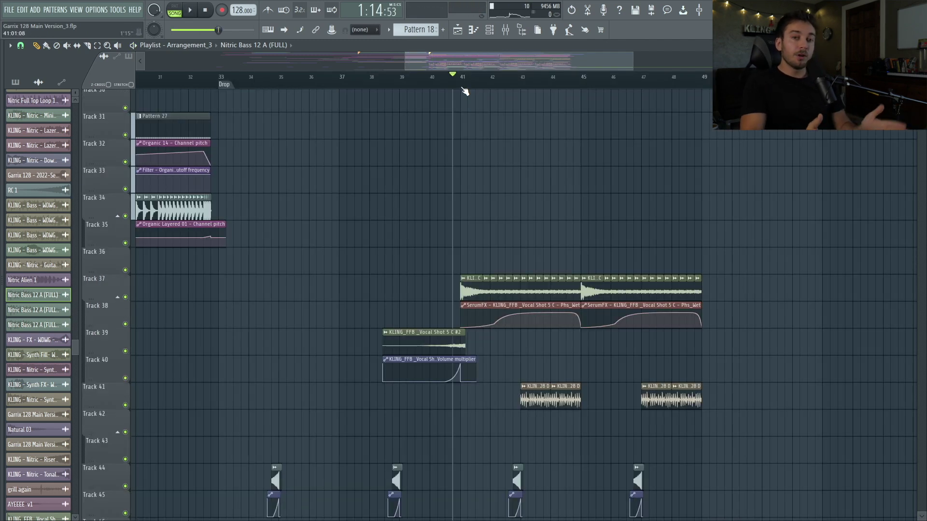
{"action": "scroll", "coordinate": [338, 289], "scroll_direction": "down", "scroll_amount": 3}
{"action": "left_click", "coordinate": [125, 215], "text": "ctrl"}
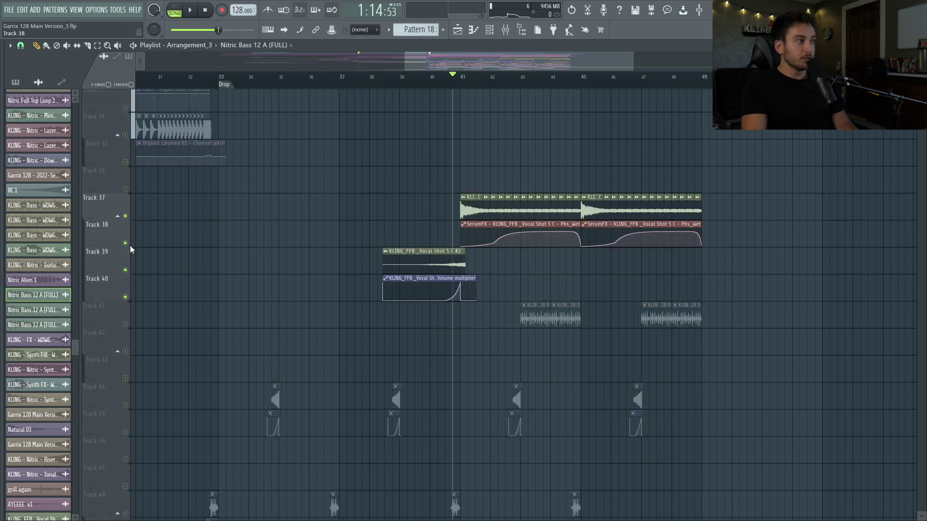
{"action": "left_click", "coordinate": [126, 324]}
{"action": "left_click", "coordinate": [125, 352]}
- Play the isolated vocal shot and guitar bed layers around bar 41, and select the KLING_FFB _Vocal Shot 5 C clip on Track 37
{"action": "key", "text": "space"}
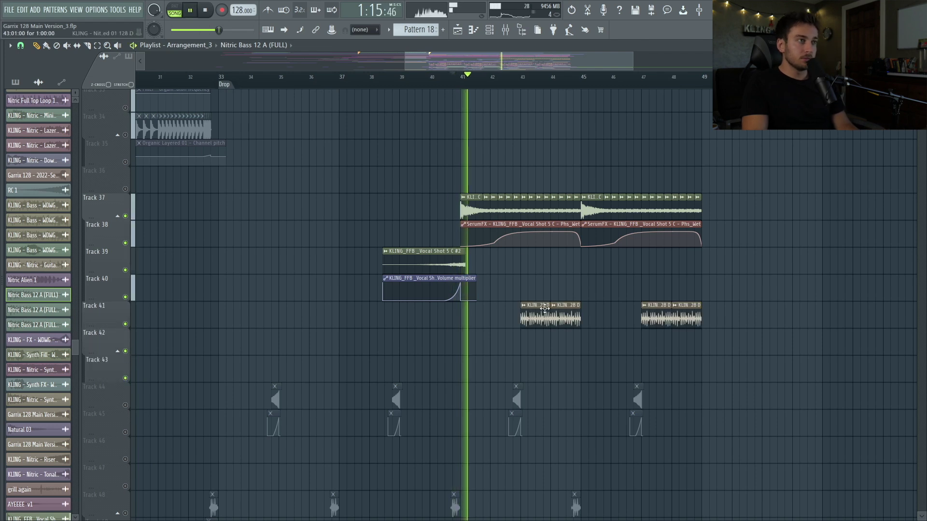
{"action": "left_click_drag", "start_coordinate": [443, 328], "coordinate": [655, 140]}
{"action": "key", "text": "space"}
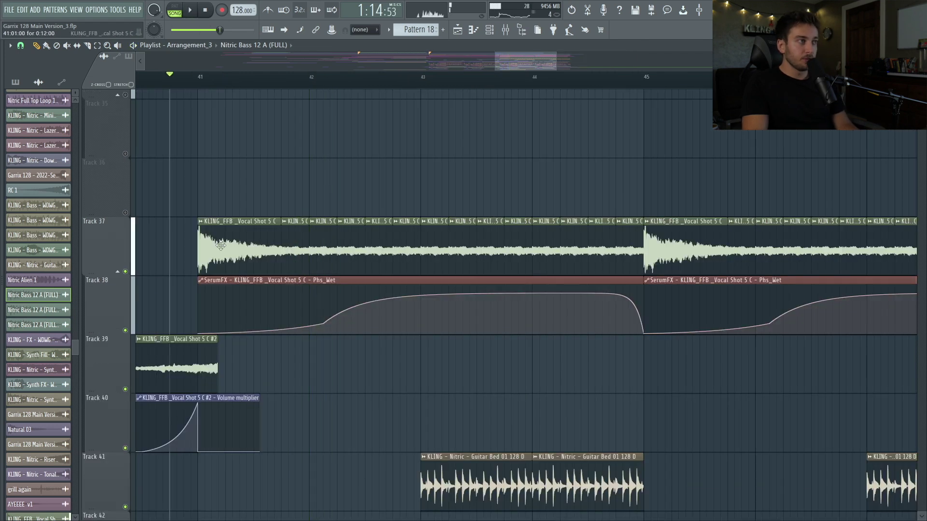
{"action": "left_click", "coordinate": [221, 246]}
{"action": "key", "text": "space"}
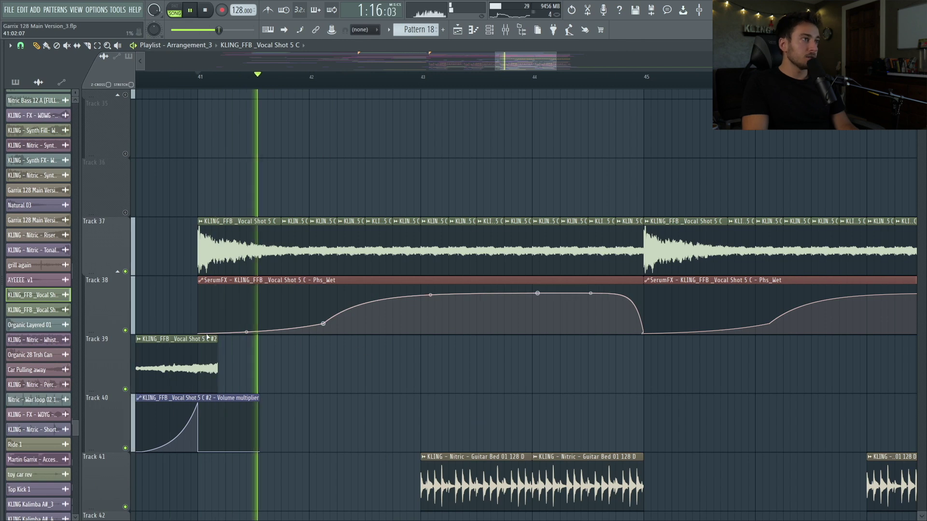
- Unmute the Tonal Bed 10 D# layer and its automation on Tracks 53 to 55, and play from bar 41
{"action": "scroll", "coordinate": [208, 333], "scroll_direction": "down", "scroll_amount": 10}
{"action": "key", "text": "space"}
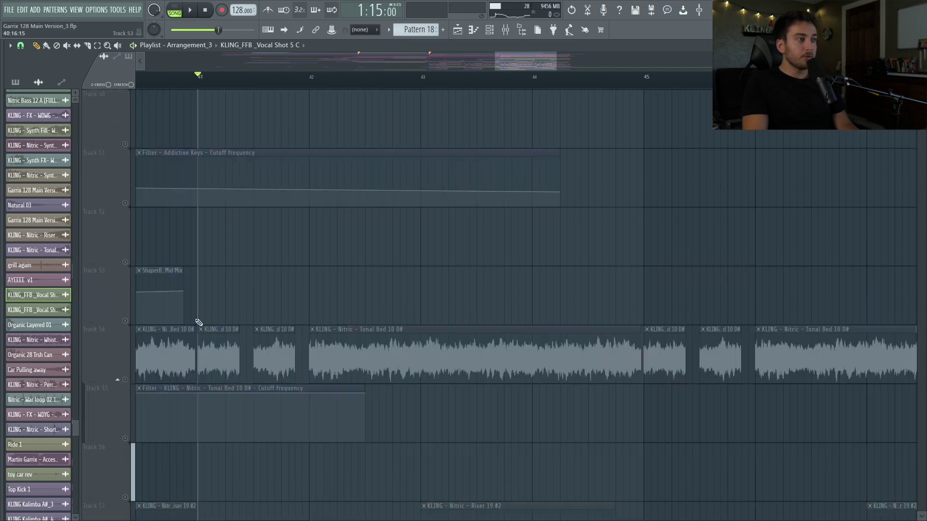
{"action": "scroll", "coordinate": [198, 323], "scroll_direction": "down", "scroll_amount": 1}
{"action": "left_click", "coordinate": [136, 327]}
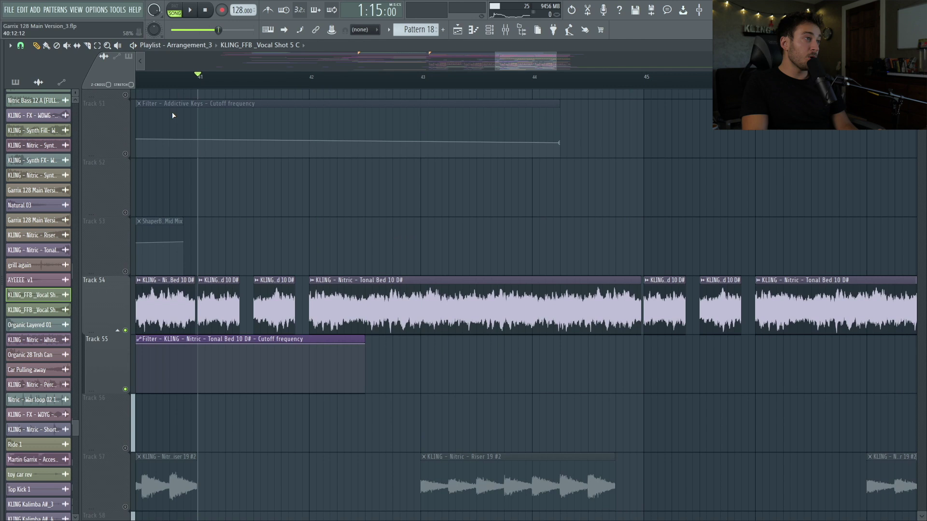
{"action": "left_click", "coordinate": [130, 265]}
{"action": "key", "text": "space"}
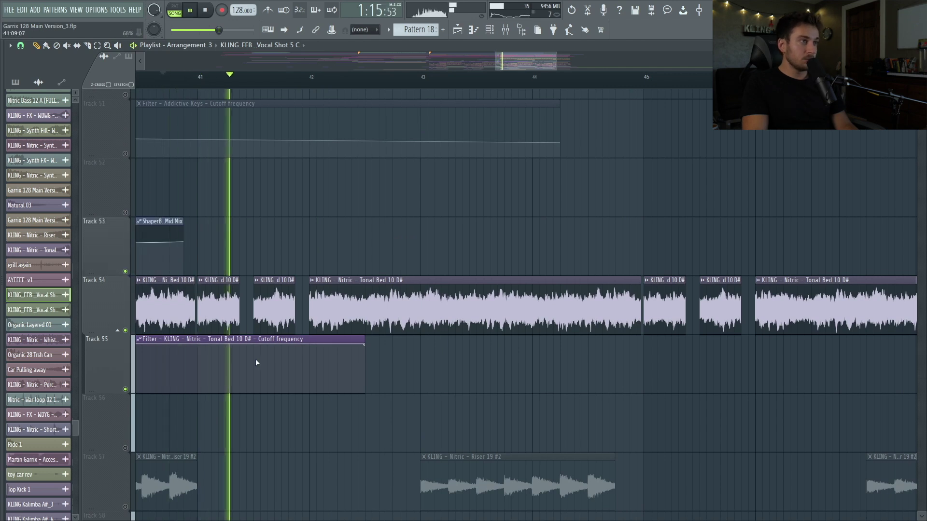
- Bring in the Riser 19 layer on Track 57 and the layers on Tracks 62 to 64 during playback
{"action": "scroll", "coordinate": [258, 362], "scroll_direction": "down", "scroll_amount": 6}
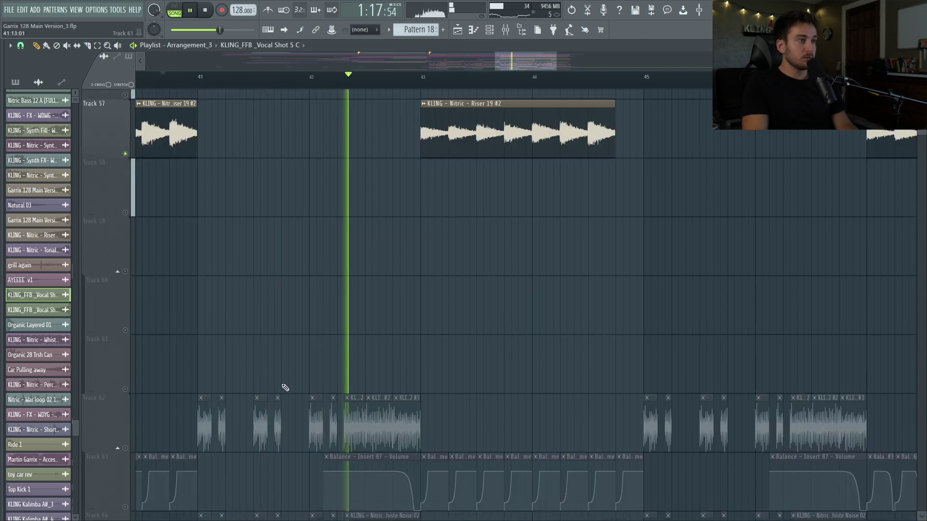
{"action": "scroll", "coordinate": [283, 385], "scroll_direction": "down", "scroll_amount": 2}
{"action": "left_click", "coordinate": [131, 329]}
{"action": "scroll", "coordinate": [267, 456], "scroll_direction": "down", "scroll_amount": 3}
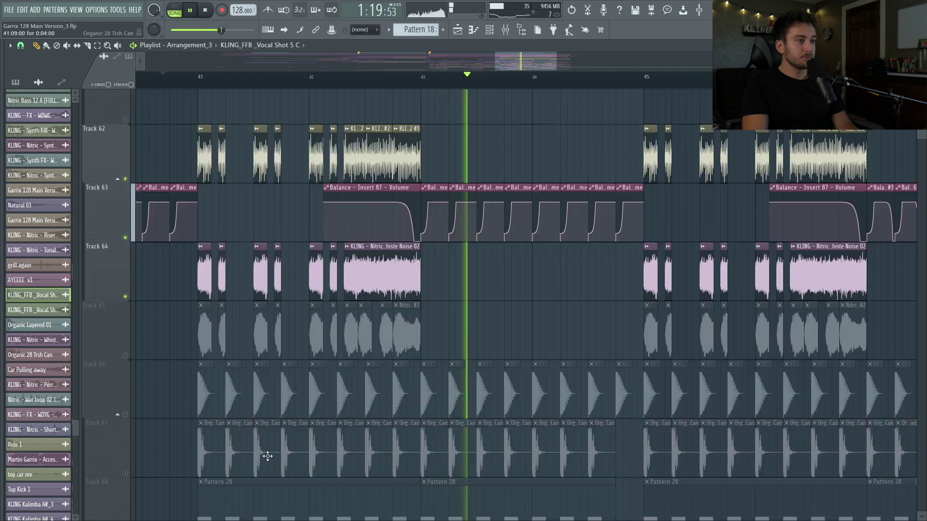
- Add the clap, drop bedding and top loop layers on Tracks 80, 81, 82 and 84, plus Tracks 86 and 87
{"action": "scroll", "coordinate": [280, 459], "scroll_direction": "down", "scroll_amount": 11}
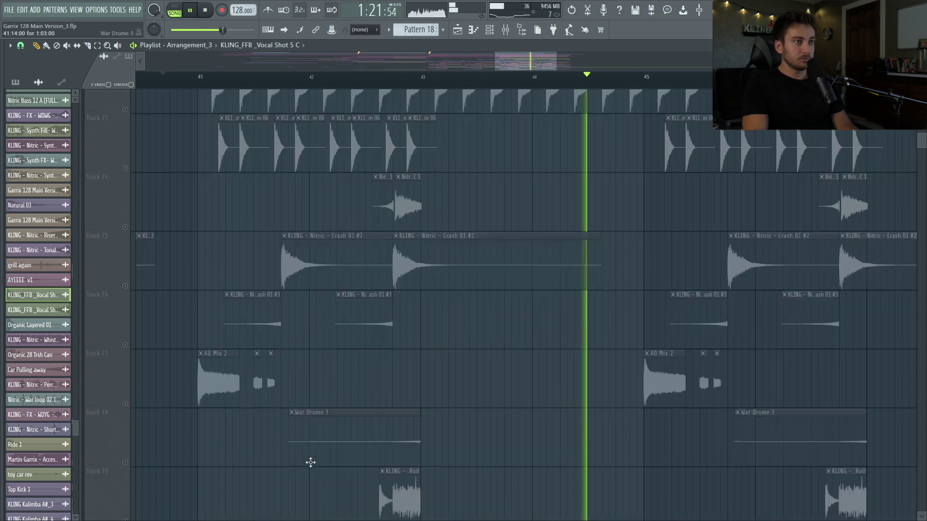
{"action": "scroll", "coordinate": [311, 462], "scroll_direction": "down", "scroll_amount": 3}
{"action": "left_click", "coordinate": [125, 389]}
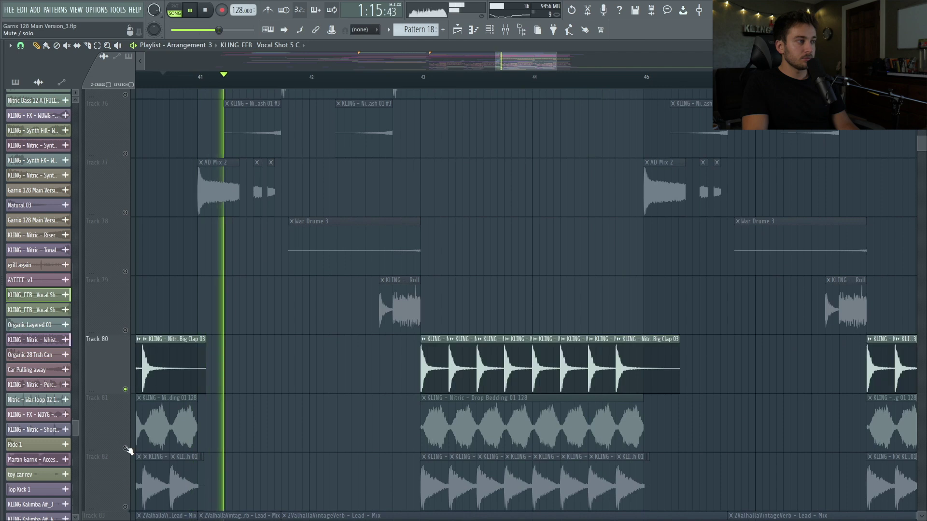
{"action": "left_click_drag", "start_coordinate": [127, 449], "coordinate": [125, 507]}
{"action": "scroll", "coordinate": [465, 334], "scroll_direction": "down", "scroll_amount": 7}
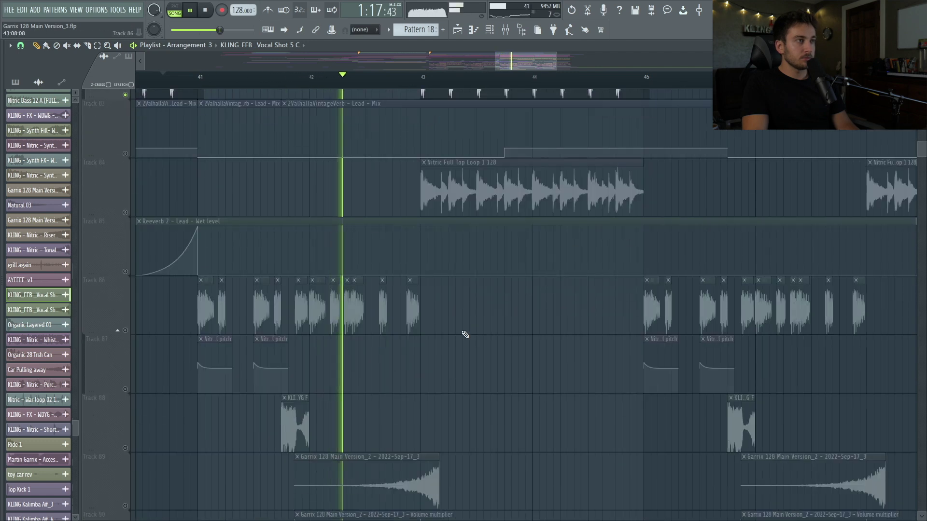
{"action": "left_click", "coordinate": [125, 212]}
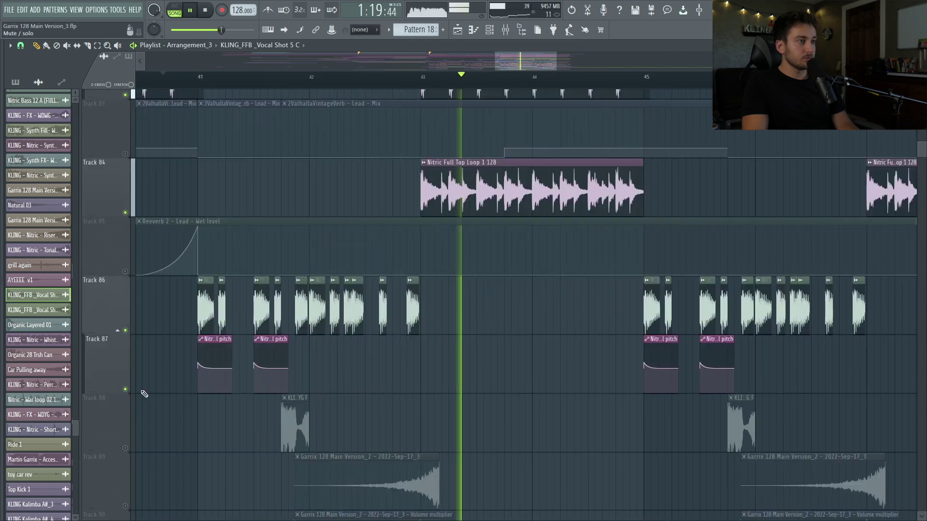
- Unmute the downsweep and guitar atmosphere layers on Tracks 93, 96 and 98, and play the second half of the drop
{"action": "scroll", "coordinate": [117, 330], "scroll_direction": "down", "scroll_amount": 7}
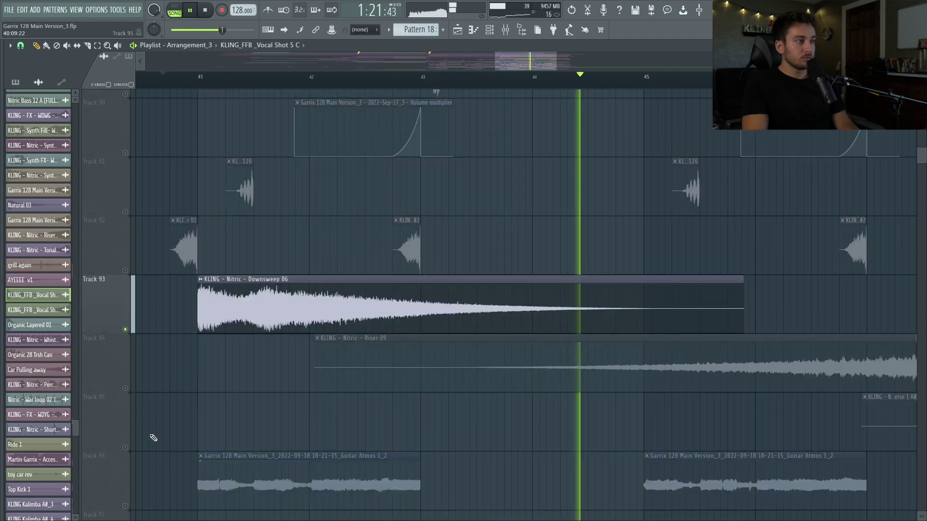
{"action": "scroll", "coordinate": [144, 434], "scroll_direction": "down", "scroll_amount": 4}
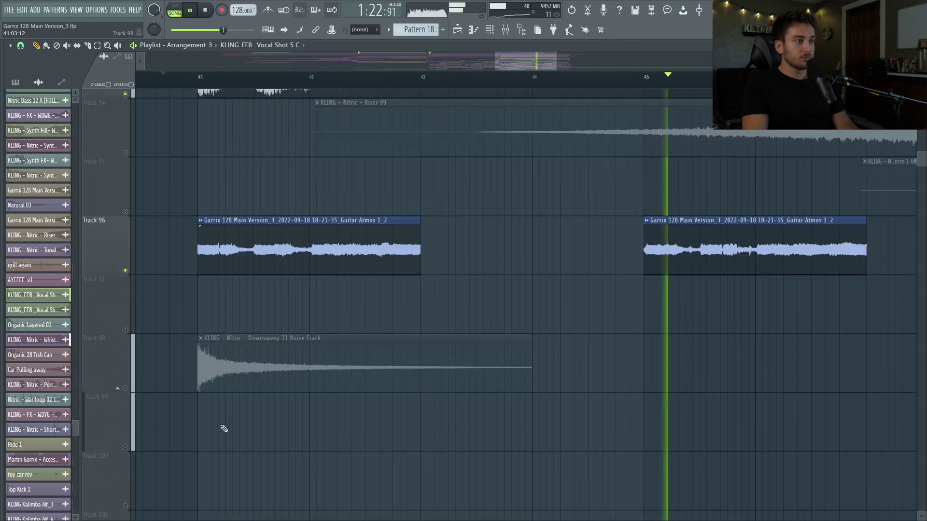
{"action": "left_click", "coordinate": [125, 388]}
{"action": "left_click_drag", "start_coordinate": [468, 435], "coordinate": [922, 48]}
{"action": "key", "text": "space"}
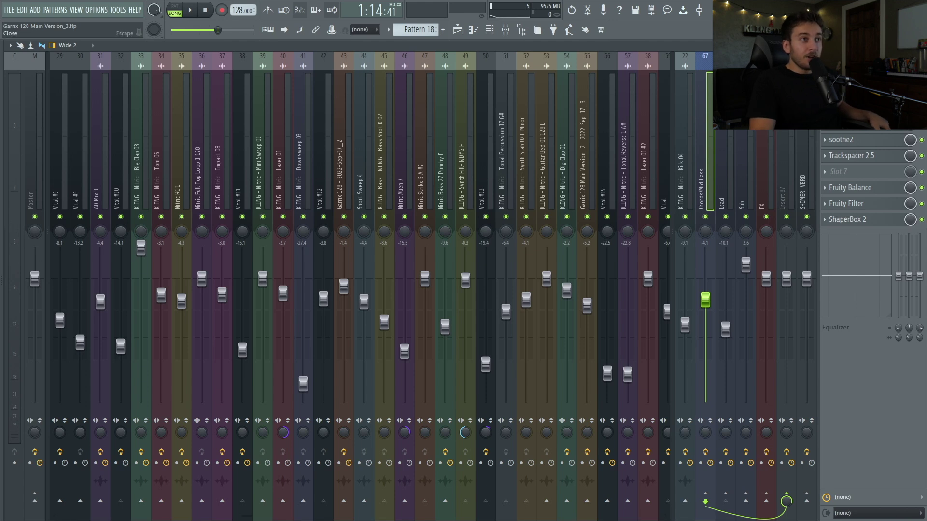
- Close the mixer and look over the full drop arrangement down to Track 99 in the playlist
{"action": "left_click", "coordinate": [920, 45]}
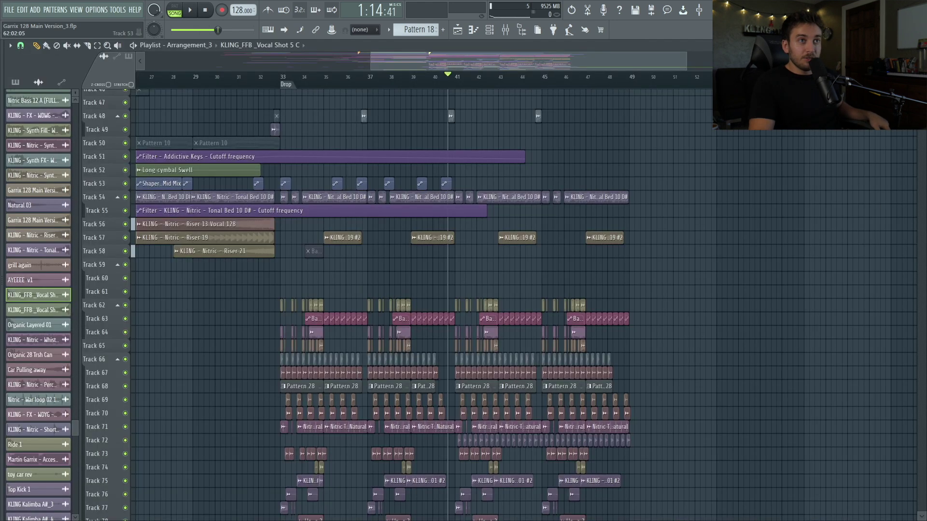
{"action": "scroll", "coordinate": [918, 150], "scroll_direction": "down", "scroll_amount": 10}
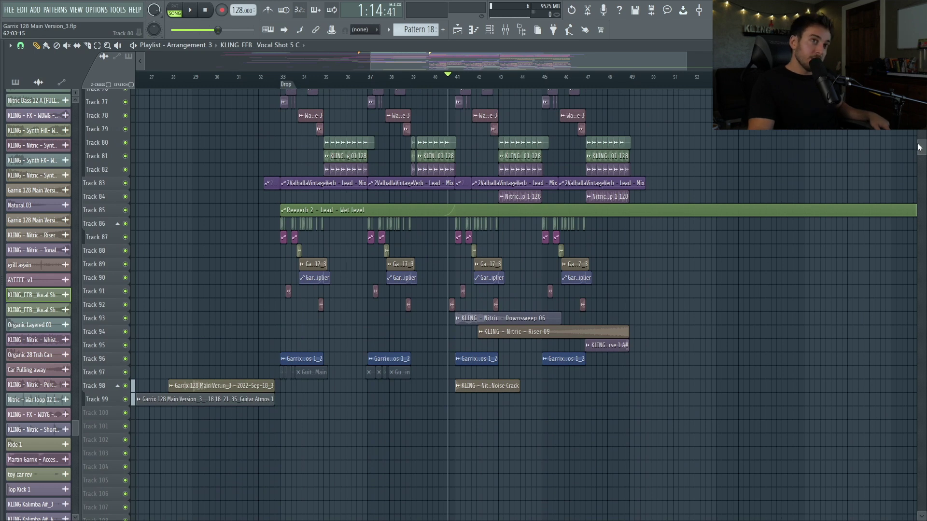
{"action": "scroll", "coordinate": [918, 146], "scroll_direction": "down", "scroll_amount": 3}
{"action": "scroll", "coordinate": [919, 146], "scroll_direction": "up", "scroll_amount": 5}
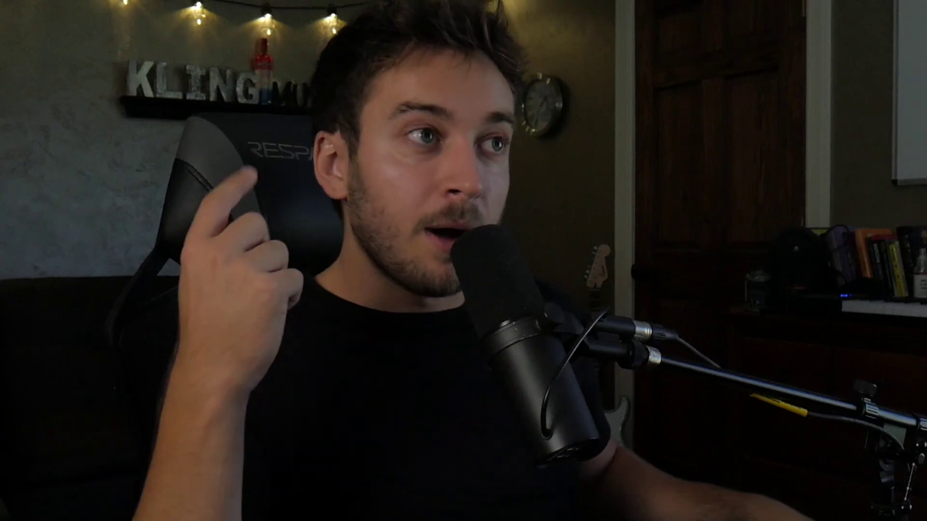